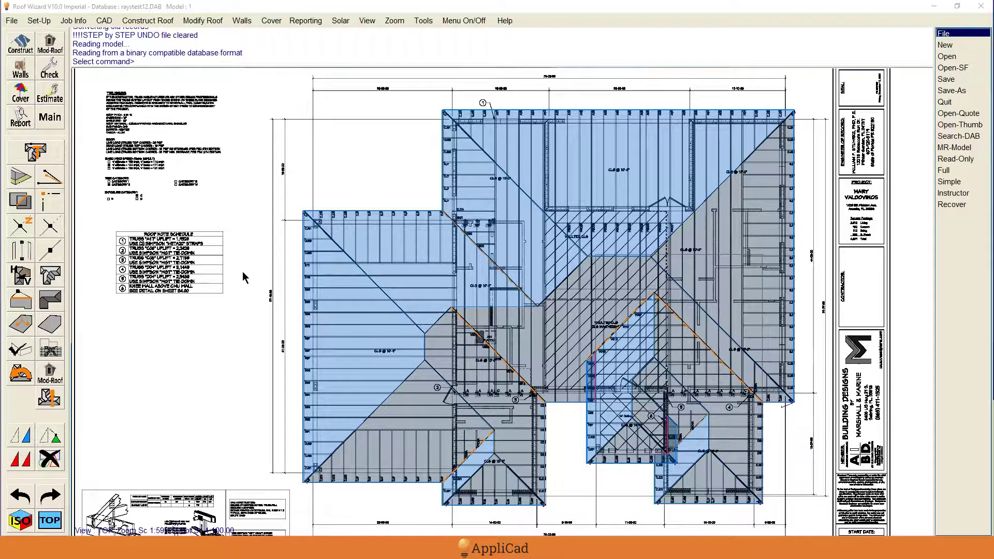
Step: Start a fresh roof outline with the Wall Direction dialog moved aside and the underlay shown
{"action": "left_click", "coordinate": [35, 151]}
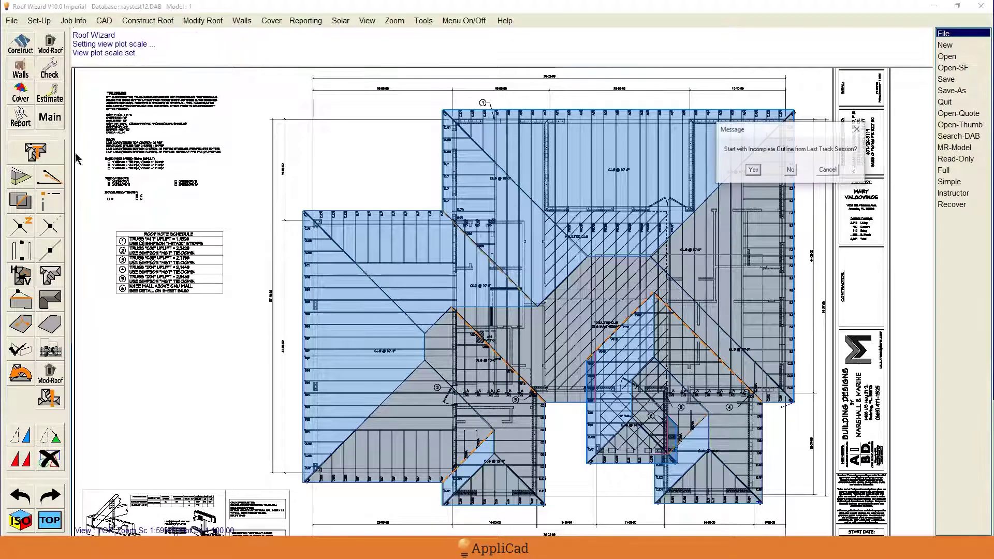
{"action": "left_click", "coordinate": [790, 170]}
{"action": "left_click", "coordinate": [687, 262]}
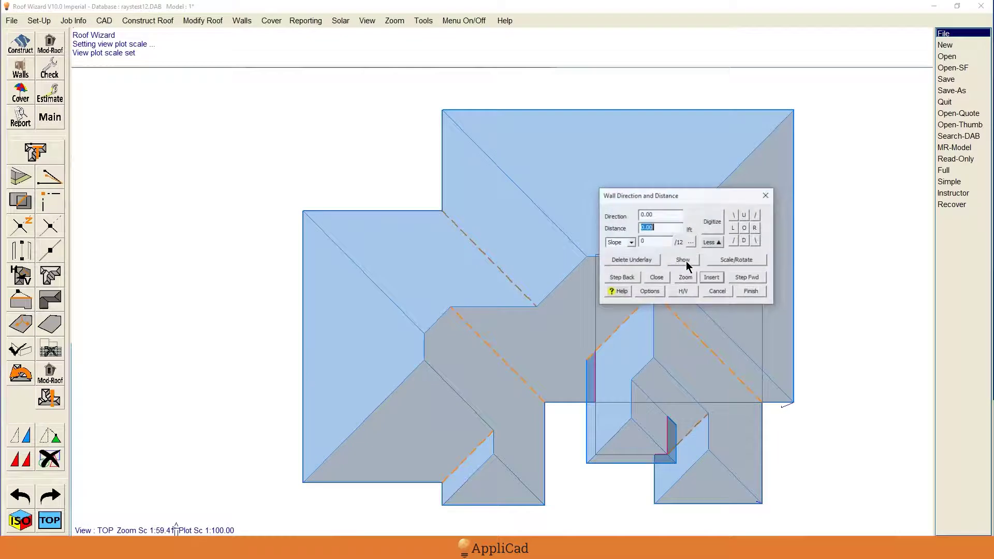
{"action": "left_click_drag", "start_coordinate": [699, 201], "coordinate": [299, 163]}
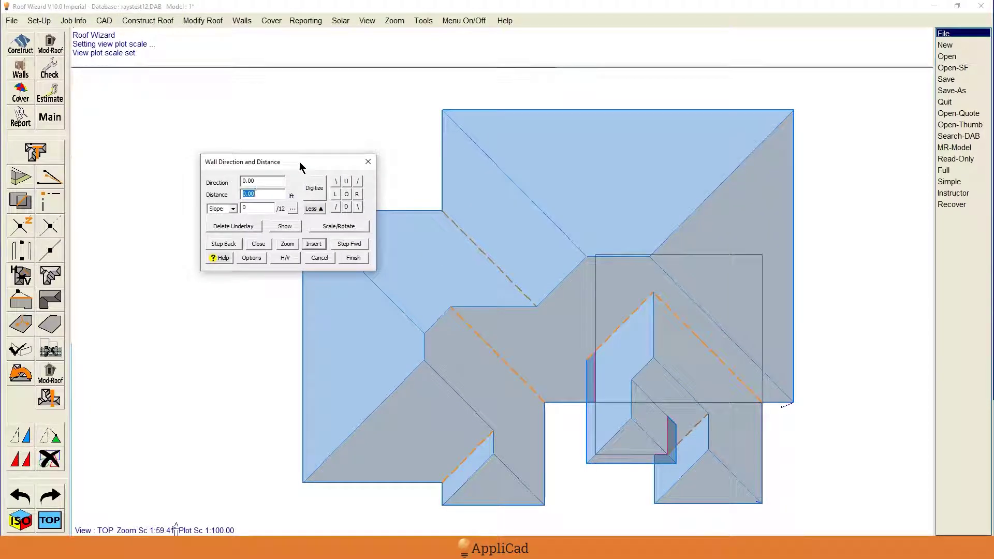
{"action": "left_click", "coordinate": [285, 226]}
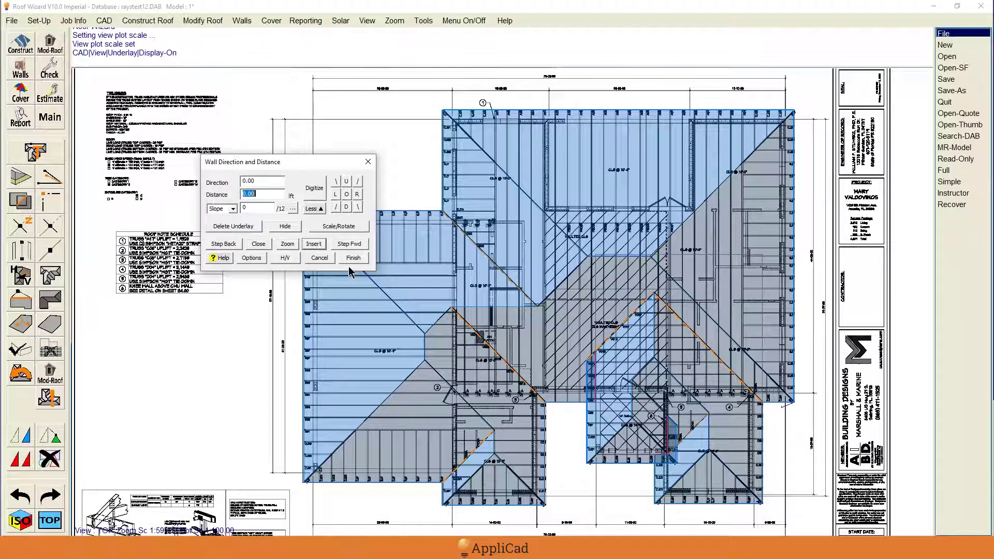
Step: Cancel tracing and group-delete every existing roof plane with a window selection
{"action": "left_click", "coordinate": [315, 257]}
{"action": "key", "text": "Escape"}
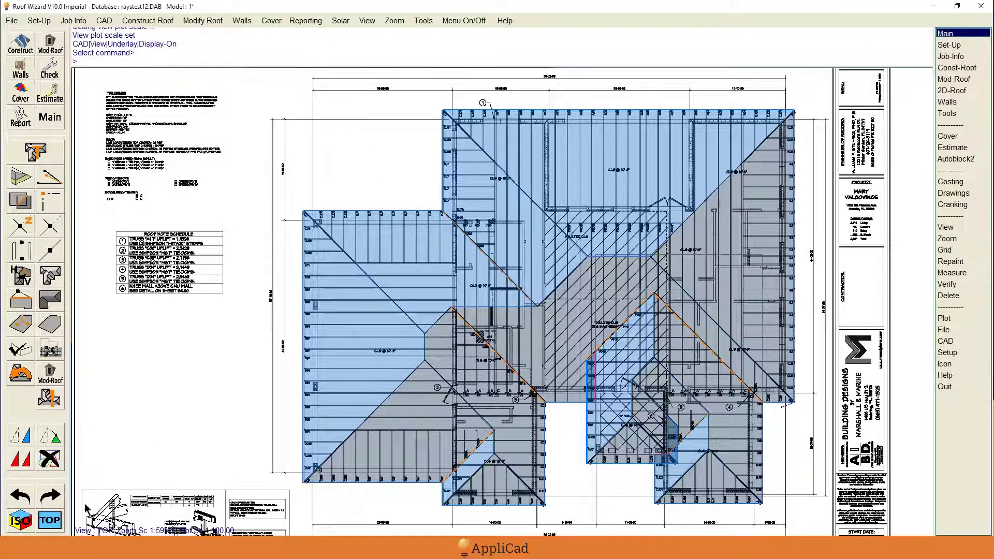
{"action": "left_click", "coordinate": [49, 458]}
{"action": "left_click", "coordinate": [265, 83]}
{"action": "left_click", "coordinate": [813, 506]}
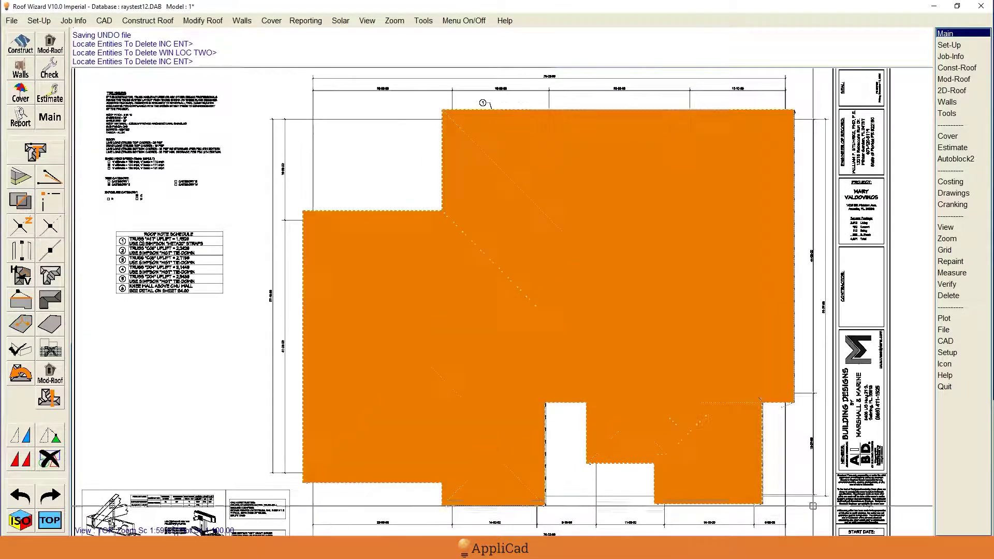
{"action": "right_click", "coordinate": [813, 506]}
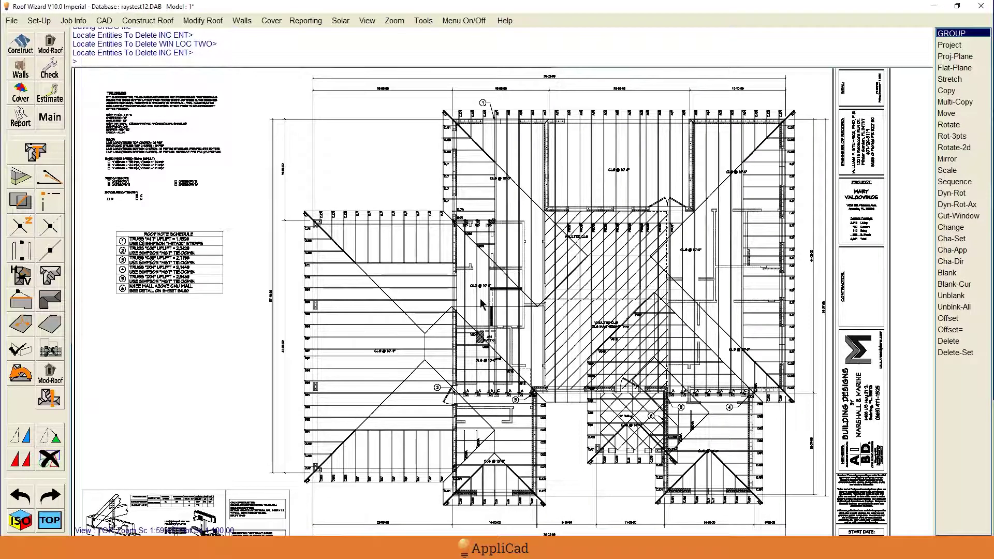
Step: Zoom around the roof-plan details, then bring the floor-plans PDF up over the drawing
{"action": "scroll", "coordinate": [521, 308], "scroll_direction": "down", "scroll_amount": 2}
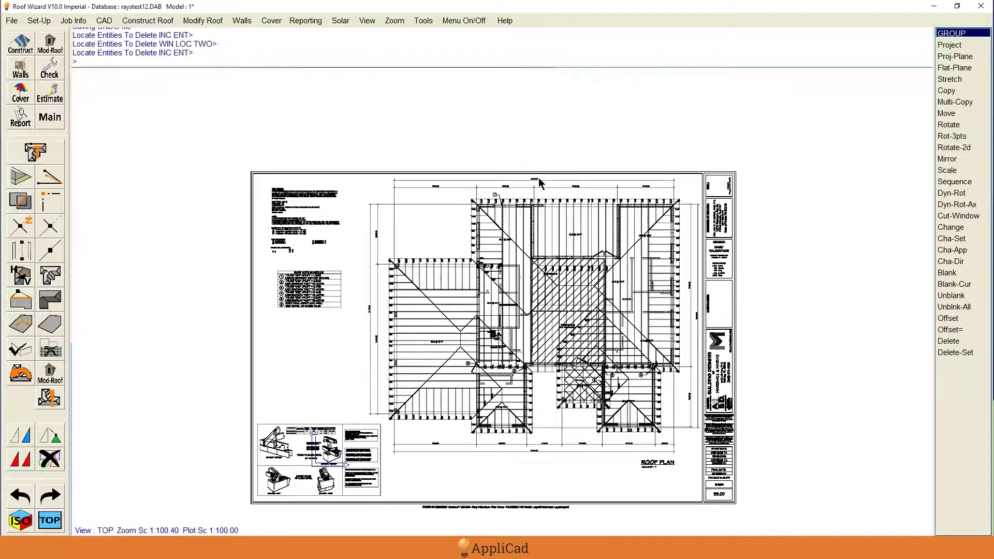
{"action": "scroll", "coordinate": [539, 182], "scroll_direction": "up", "scroll_amount": 3}
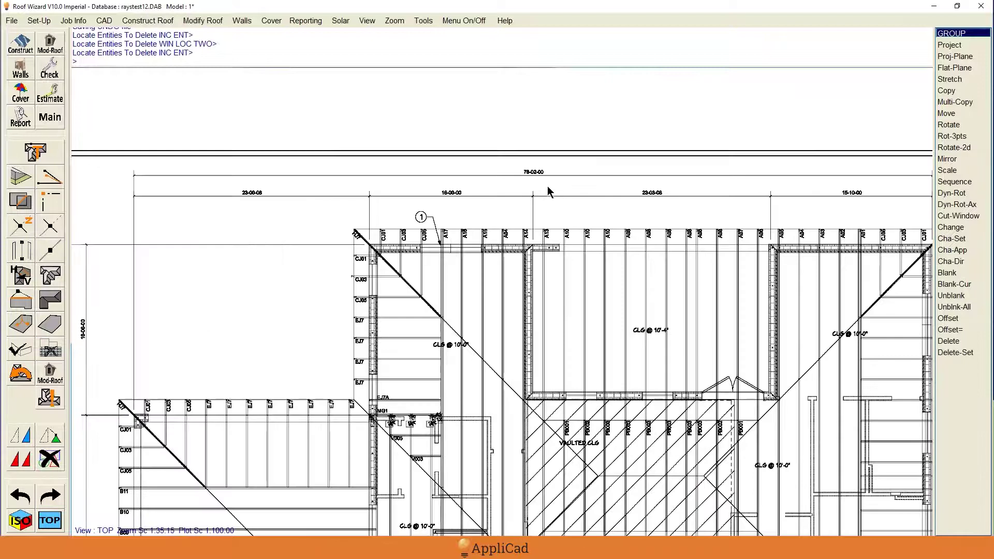
{"action": "scroll", "coordinate": [548, 188], "scroll_direction": "up", "scroll_amount": 4}
{"action": "scroll", "coordinate": [555, 183], "scroll_direction": "down", "scroll_amount": 1}
{"action": "scroll", "coordinate": [534, 176], "scroll_direction": "up", "scroll_amount": 3}
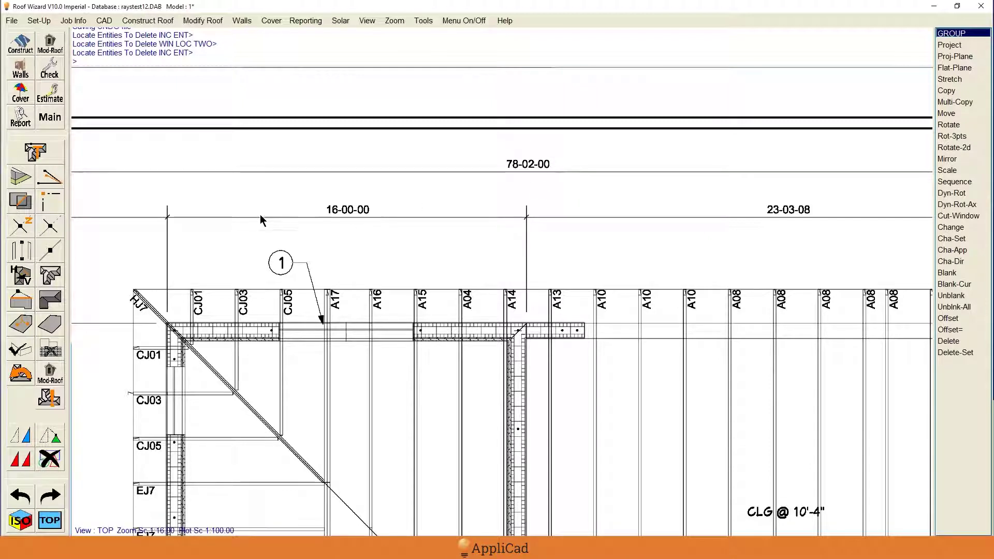
{"action": "scroll", "coordinate": [213, 197], "scroll_direction": "down", "scroll_amount": 4}
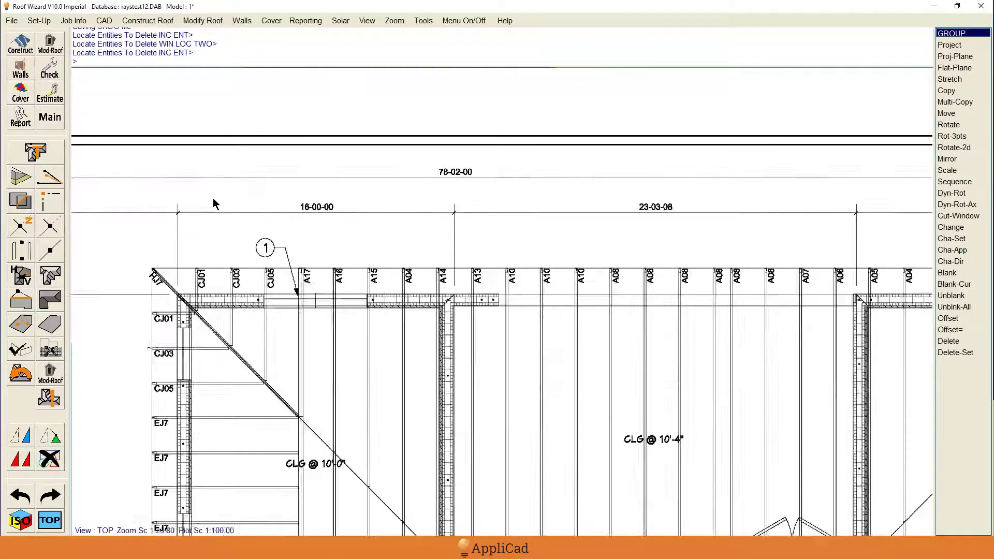
{"action": "scroll", "coordinate": [684, 138], "scroll_direction": "down", "scroll_amount": 1}
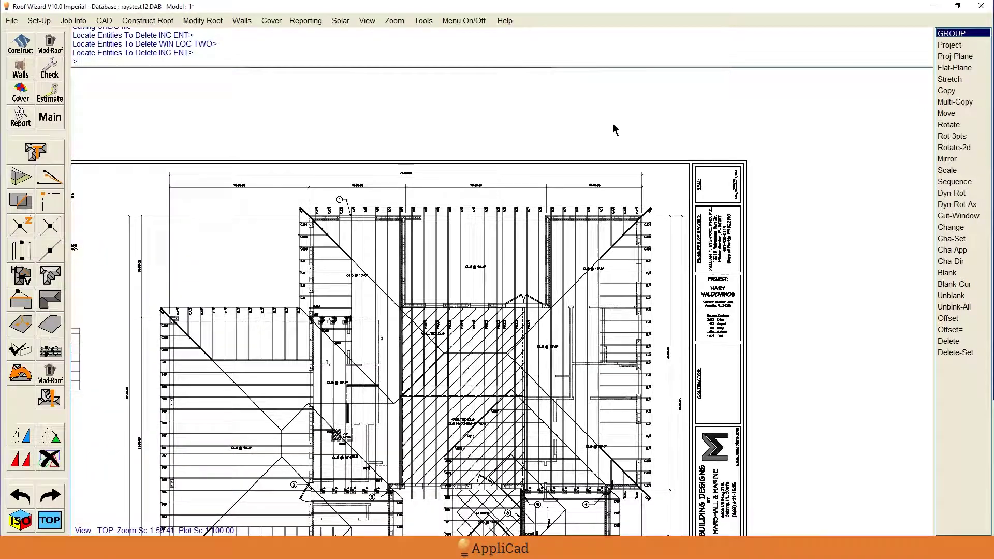
{"action": "scroll", "coordinate": [442, 114], "scroll_direction": "down", "scroll_amount": 1}
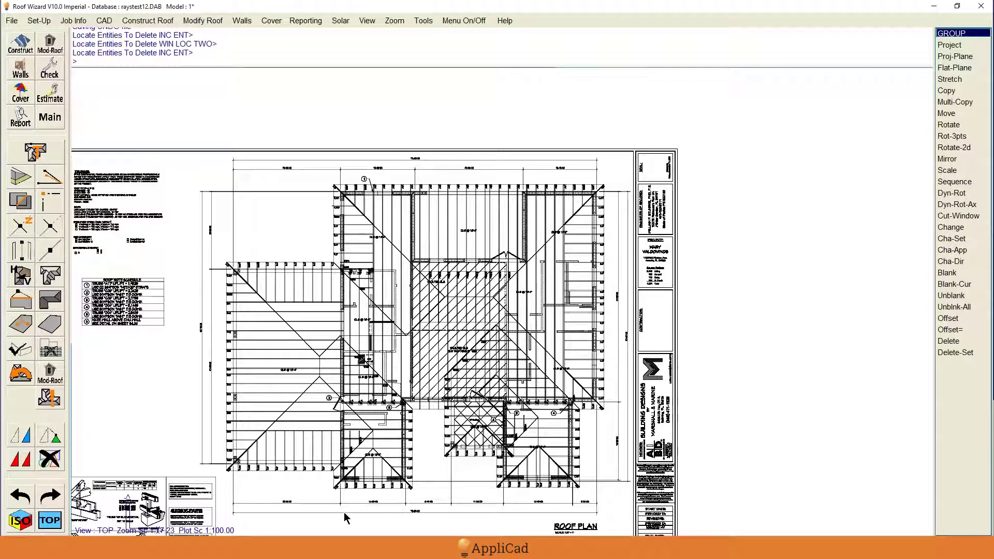
{"action": "scroll", "coordinate": [346, 517], "scroll_direction": "up", "scroll_amount": 1}
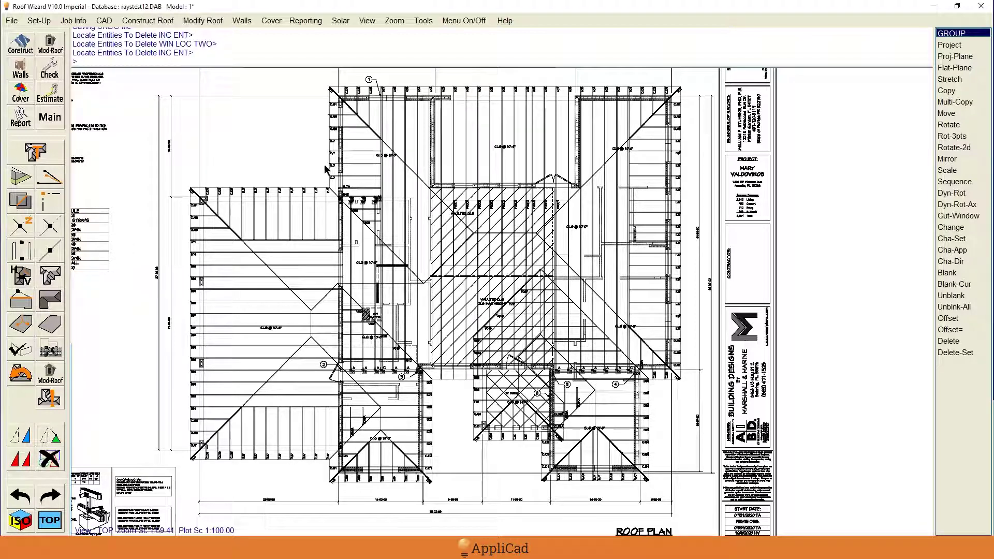
{"action": "mouse_move", "coordinate": [362, 535]}
{"action": "left_mouse_down"}
{"action": "mouse_move", "coordinate": [406, 317]}
{"action": "mouse_move", "coordinate": [487, 75]}
{"action": "mouse_move", "coordinate": [486, 49]}
{"action": "left_mouse_up"}
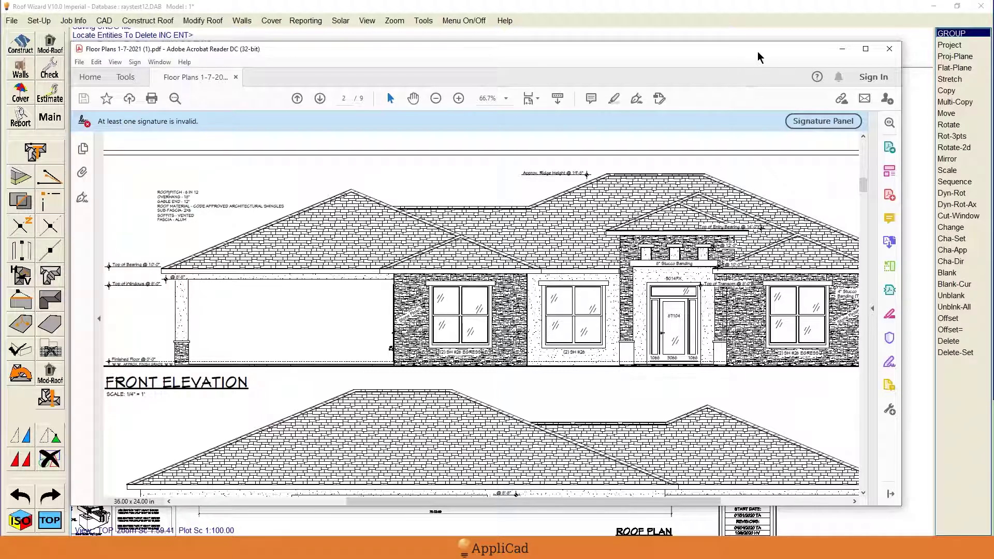
Step: Scroll the floor-plans PDF back to the page 1 house rendering, then minimise Acrobat
{"action": "left_click_drag", "start_coordinate": [765, 55], "coordinate": [750, 57]}
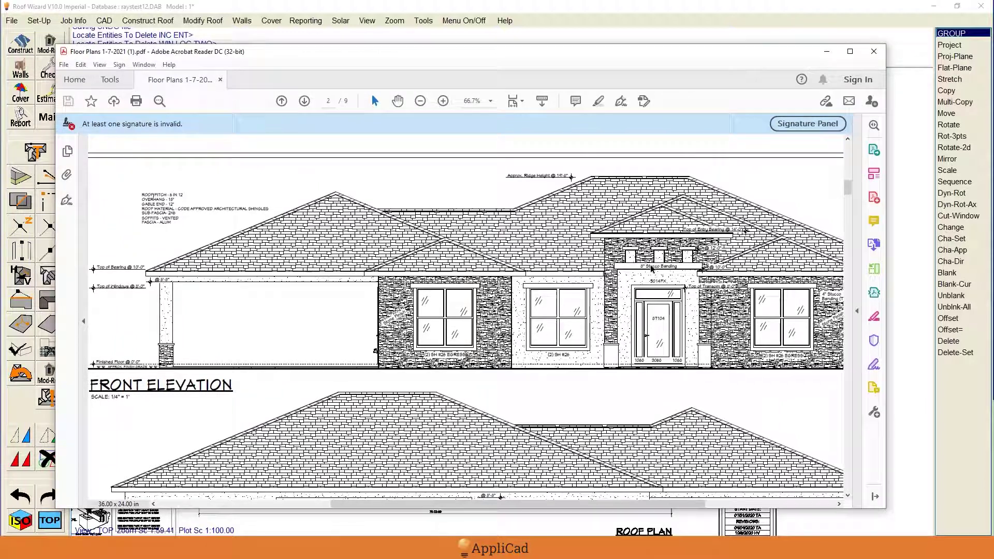
{"action": "scroll", "coordinate": [577, 372], "scroll_direction": "up", "scroll_amount": 1}
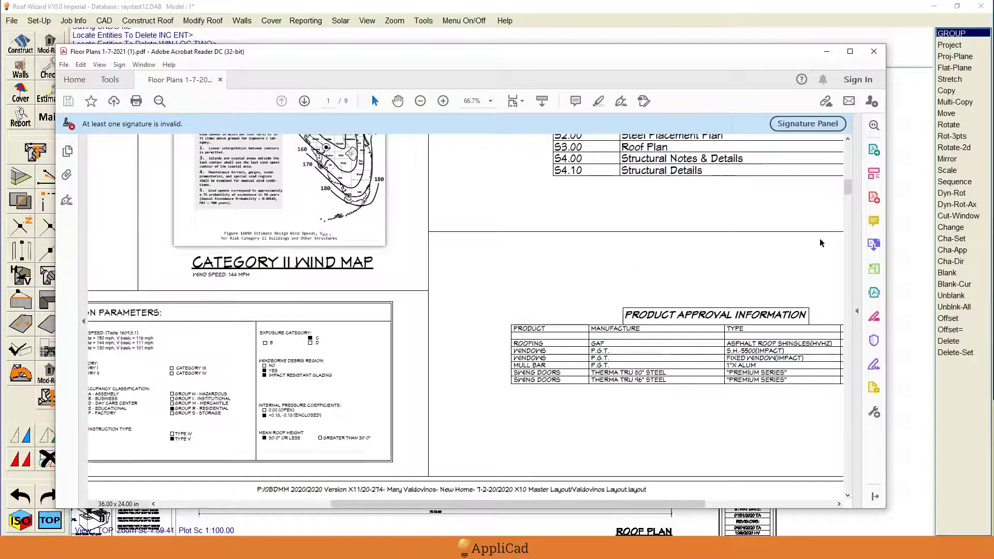
{"action": "left_click_drag", "start_coordinate": [847, 190], "coordinate": [852, 161]}
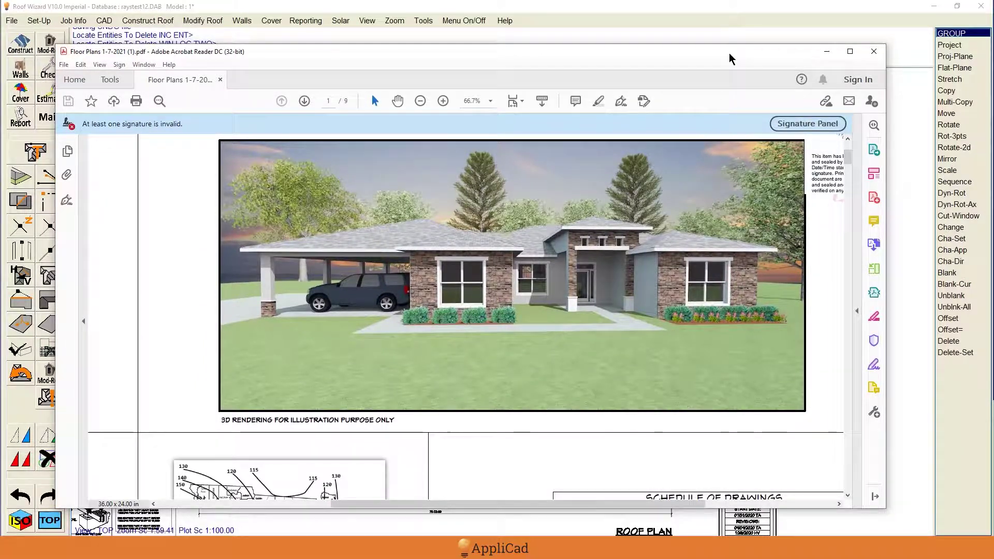
{"action": "left_click", "coordinate": [826, 52]}
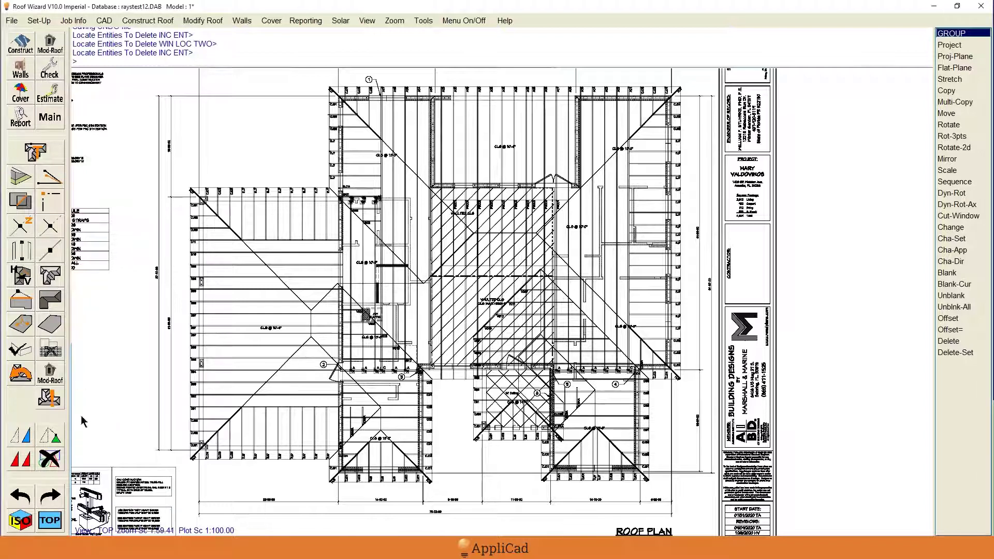
Step: Preview the saved job outlines and load the 13/09/2021 11:03:11 one
{"action": "left_click", "coordinate": [50, 373]}
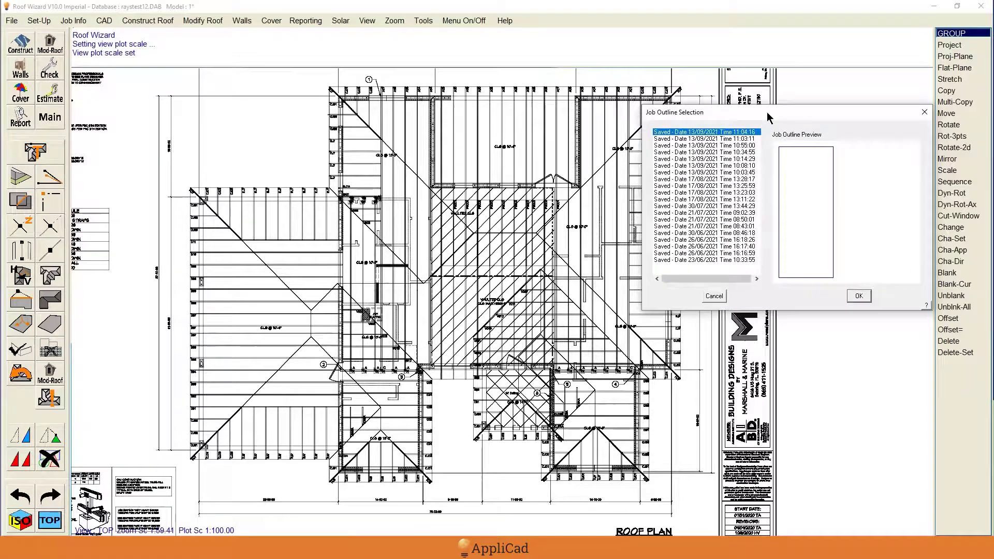
{"action": "left_click_drag", "start_coordinate": [769, 117], "coordinate": [597, 107]}
{"action": "left_click", "coordinate": [528, 136]}
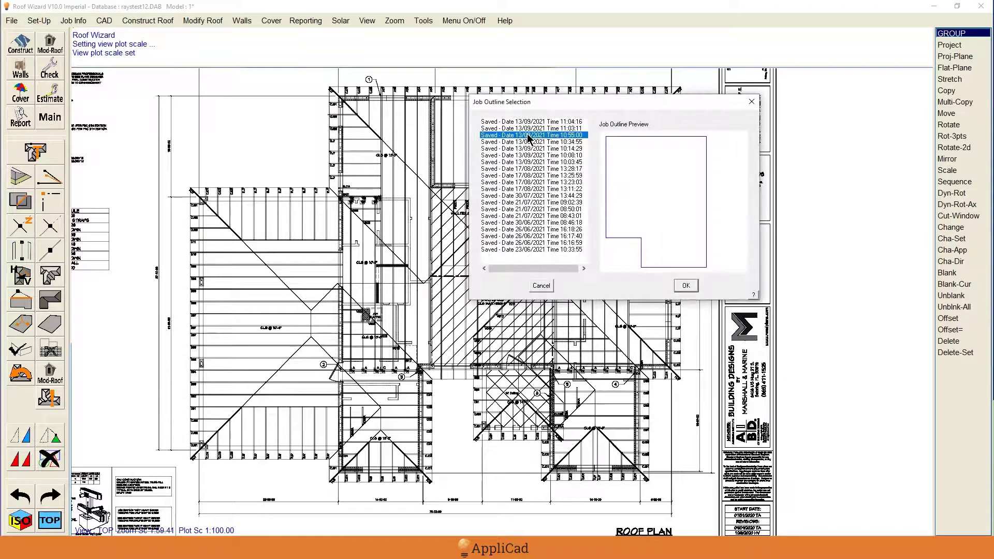
{"action": "left_click", "coordinate": [528, 143]}
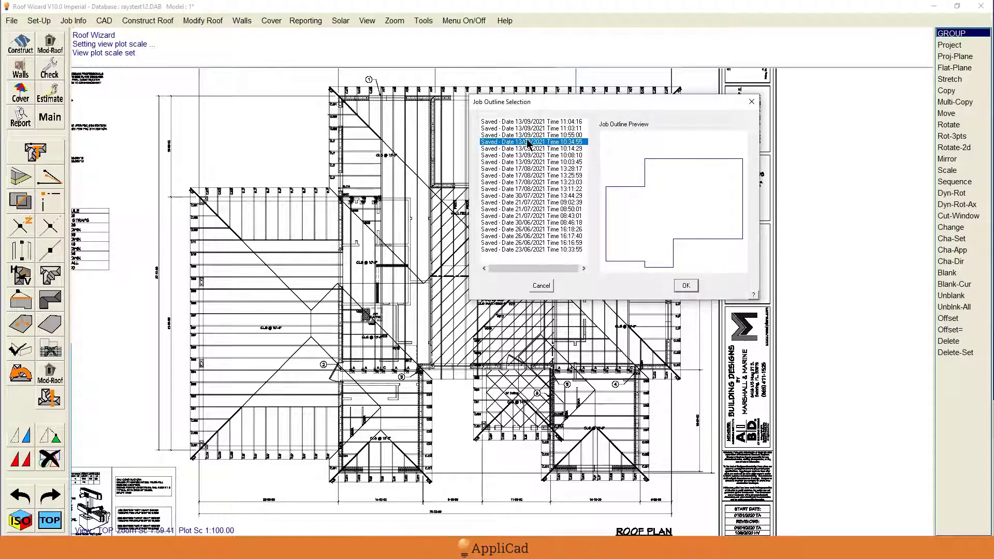
{"action": "left_click", "coordinate": [529, 128]}
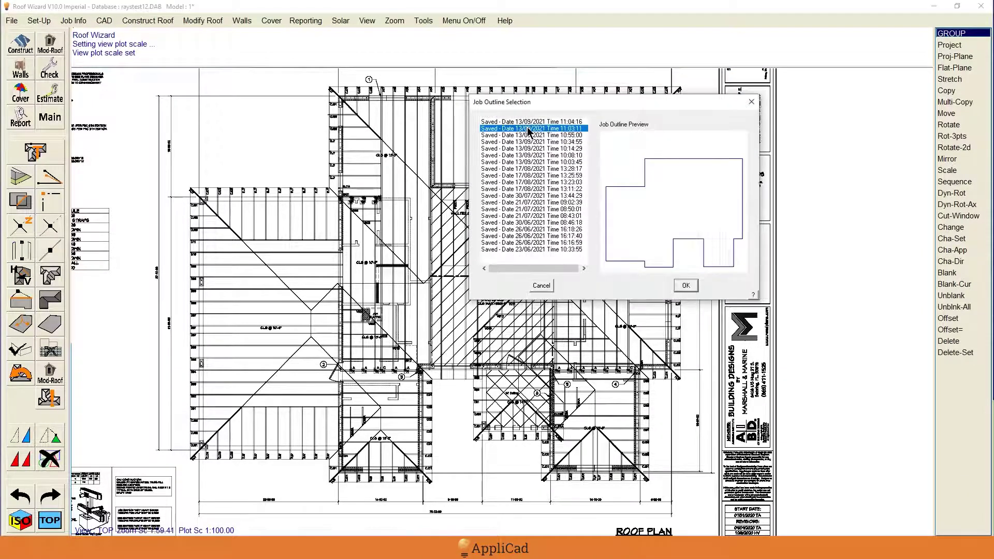
{"action": "left_click", "coordinate": [687, 288]}
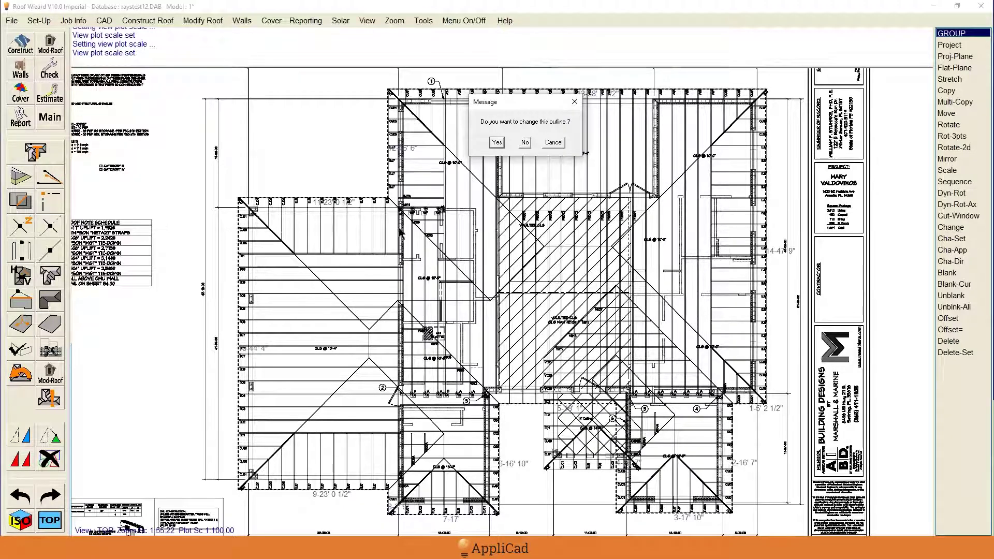
Step: Keep the outline and generate a Metal hip roof at 6.00 slope and 12' eave height
{"action": "left_click", "coordinate": [525, 143]}
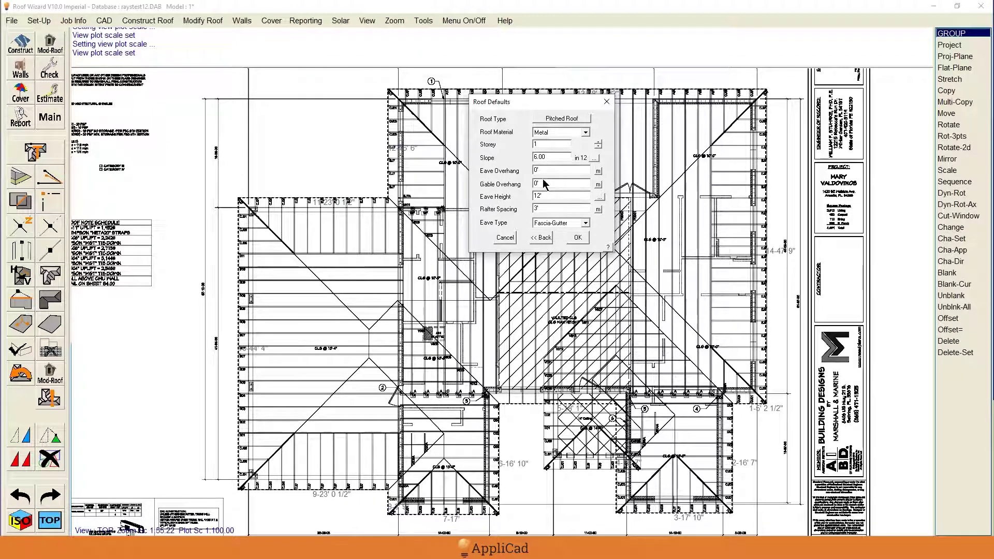
{"action": "double_click", "coordinate": [557, 196]}
{"action": "left_click", "coordinate": [578, 239]}
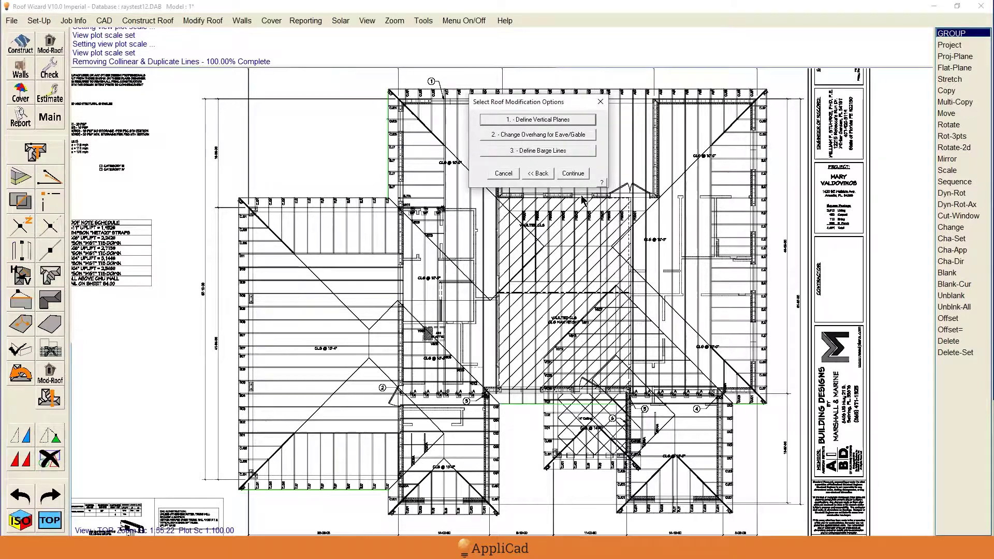
{"action": "left_click", "coordinate": [574, 174]}
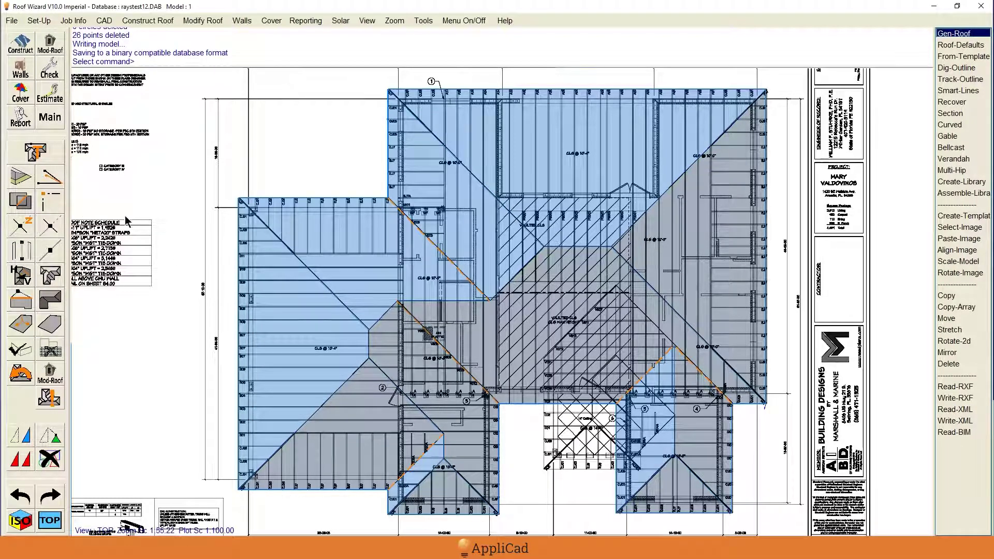
Step: Begin a fresh outline in digitise mode with the default snap options
{"action": "left_click", "coordinate": [35, 153]}
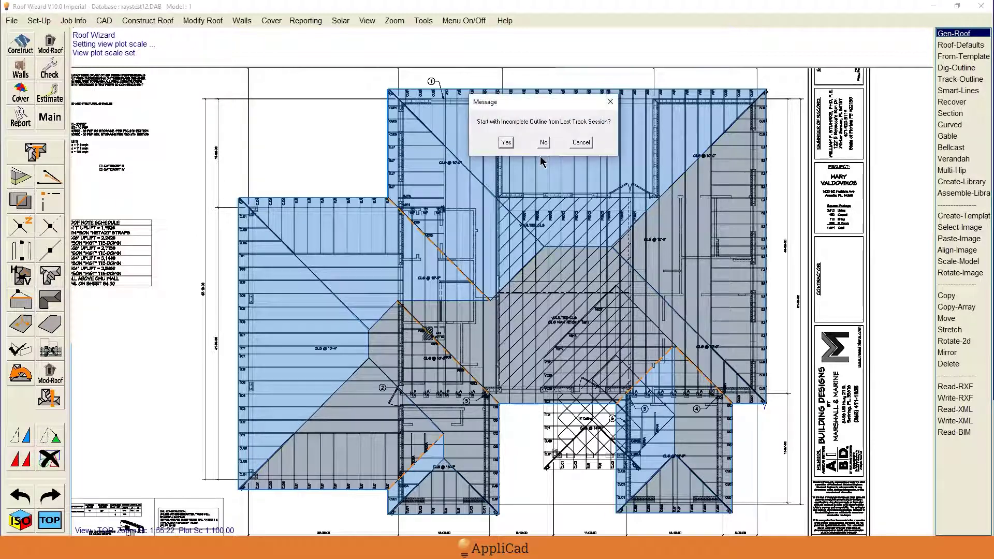
{"action": "left_click", "coordinate": [543, 142]}
{"action": "left_click", "coordinate": [312, 193]}
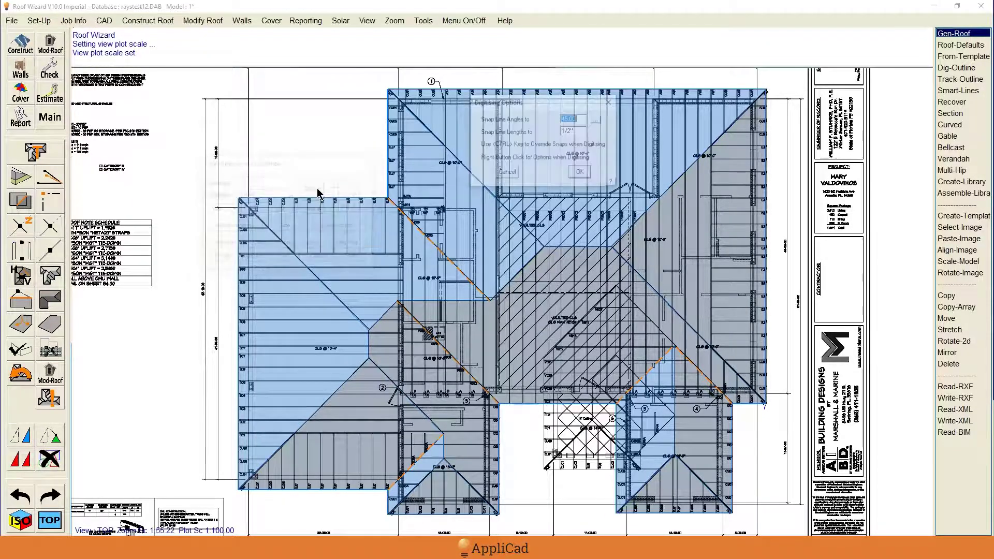
{"action": "left_click", "coordinate": [581, 173]}
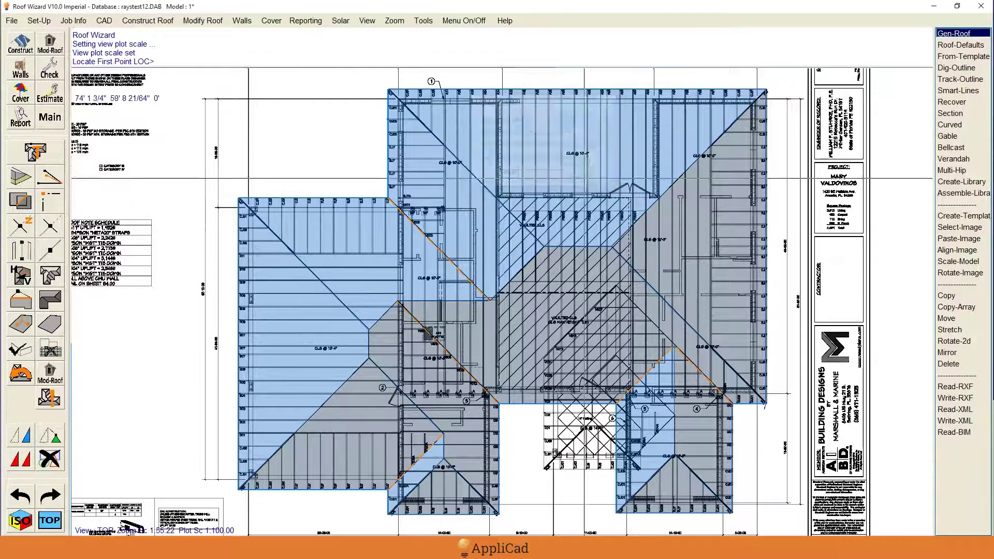
Step: Place outline points at the CJ01A/HJ08A junction, on the HJ5 diagonal, and further up
{"action": "scroll", "coordinate": [626, 466], "scroll_direction": "up", "scroll_amount": 5}
{"action": "scroll", "coordinate": [629, 413], "scroll_direction": "up", "scroll_amount": 3}
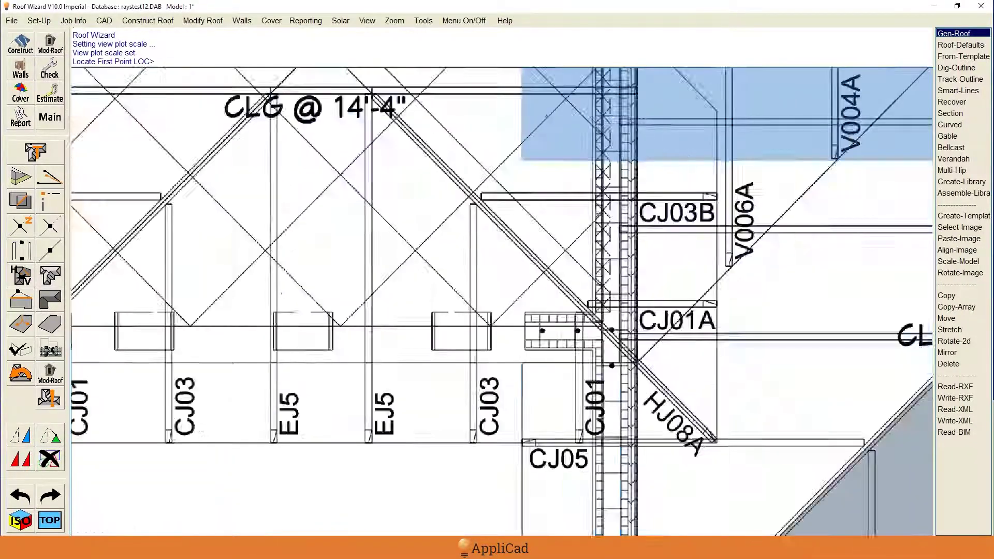
{"action": "scroll", "coordinate": [683, 348], "scroll_direction": "down", "scroll_amount": 3}
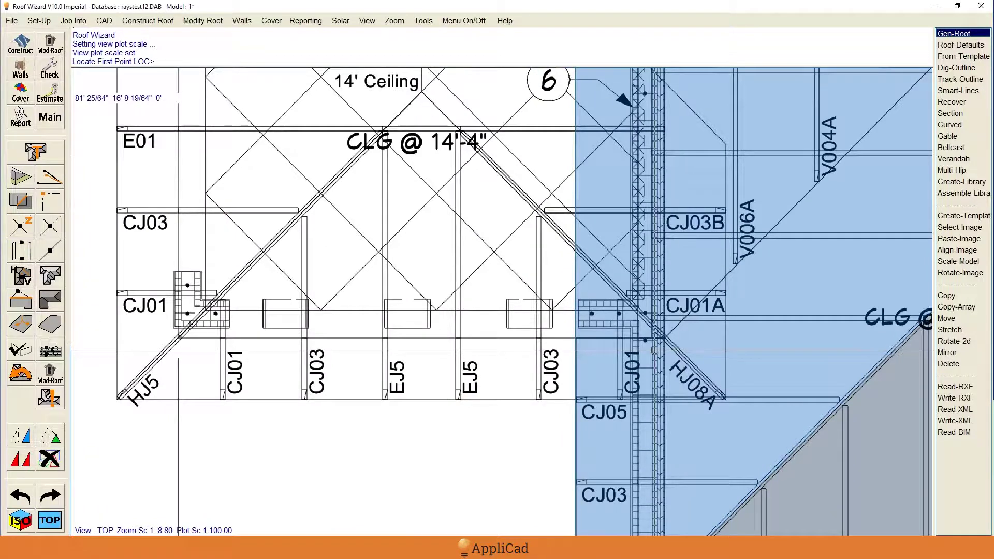
{"action": "scroll", "coordinate": [673, 342], "scroll_direction": "up", "scroll_amount": 4}
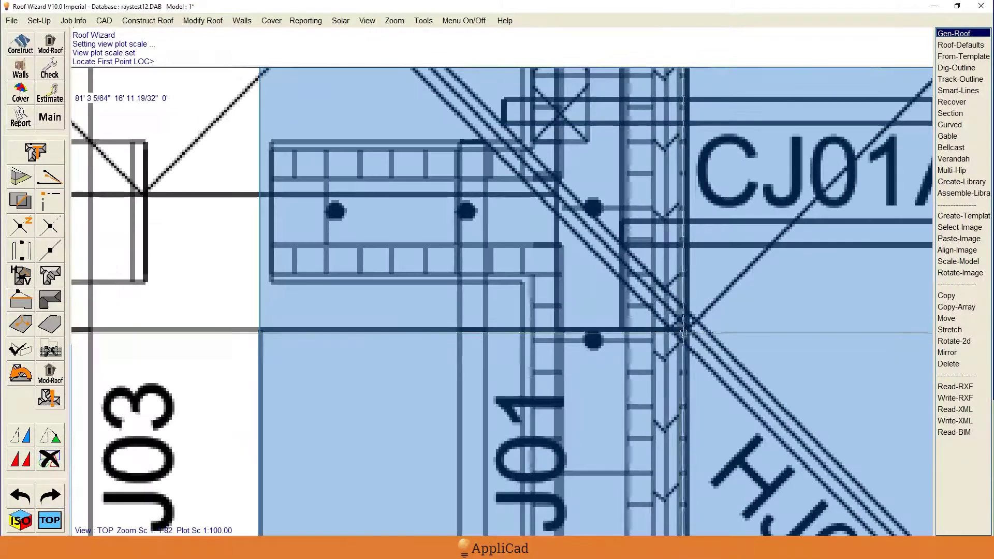
{"action": "left_click", "coordinate": [688, 329]}
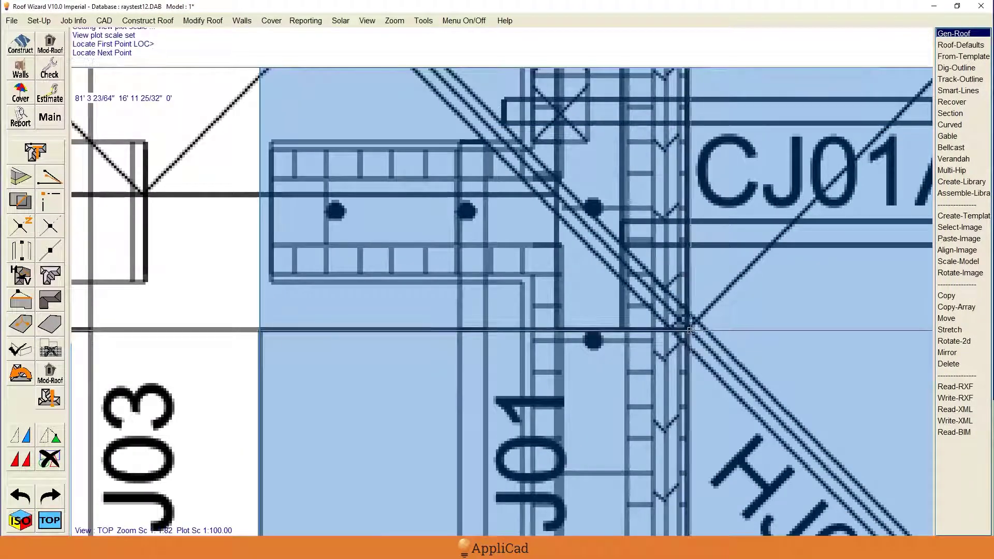
{"action": "scroll", "coordinate": [807, 337], "scroll_direction": "down", "scroll_amount": 3}
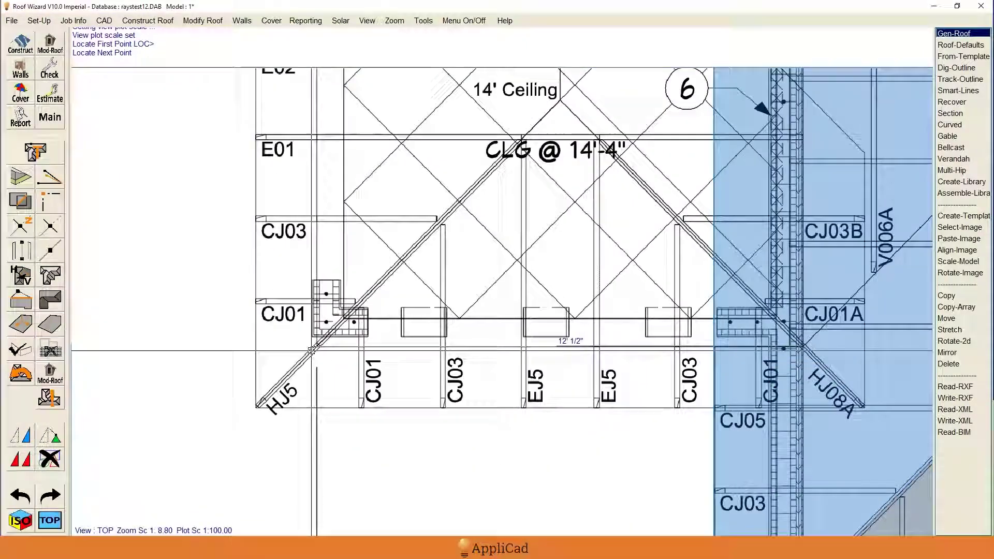
{"action": "scroll", "coordinate": [317, 340], "scroll_direction": "up", "scroll_amount": 4}
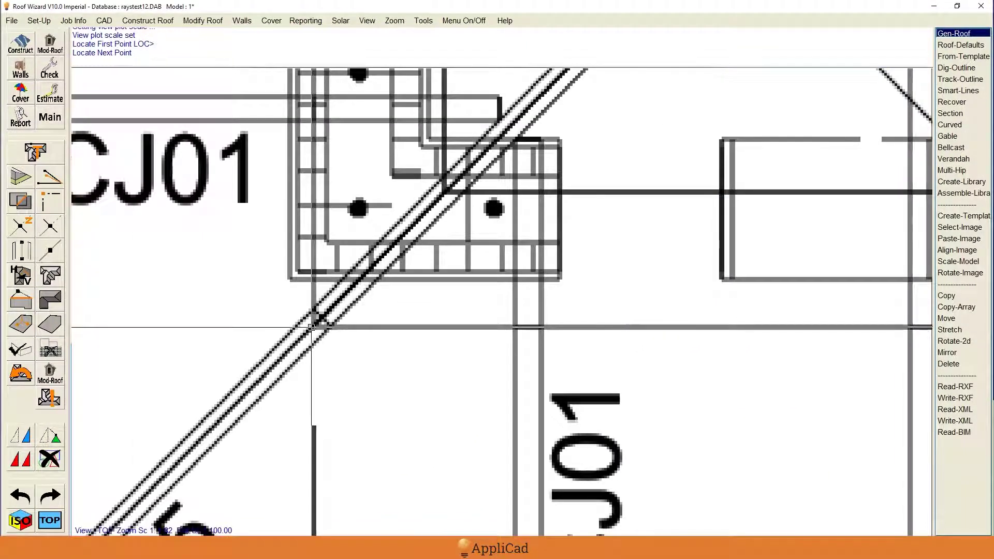
{"action": "middle_click", "coordinate": [317, 326]}
{"action": "scroll", "coordinate": [410, 416], "scroll_direction": "down", "scroll_amount": 2}
{"action": "scroll", "coordinate": [411, 417], "scroll_direction": "down", "scroll_amount": 5}
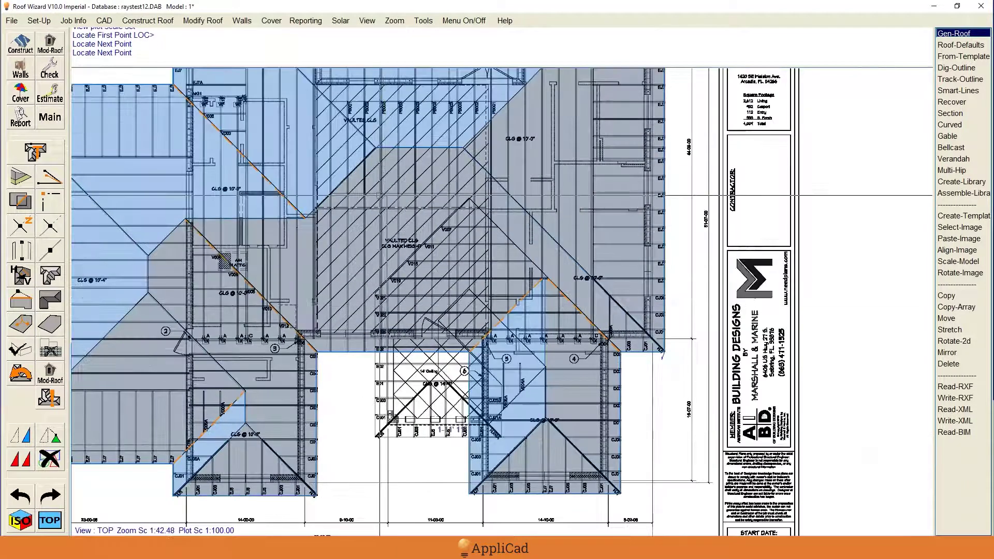
{"action": "left_click", "coordinate": [387, 188]}
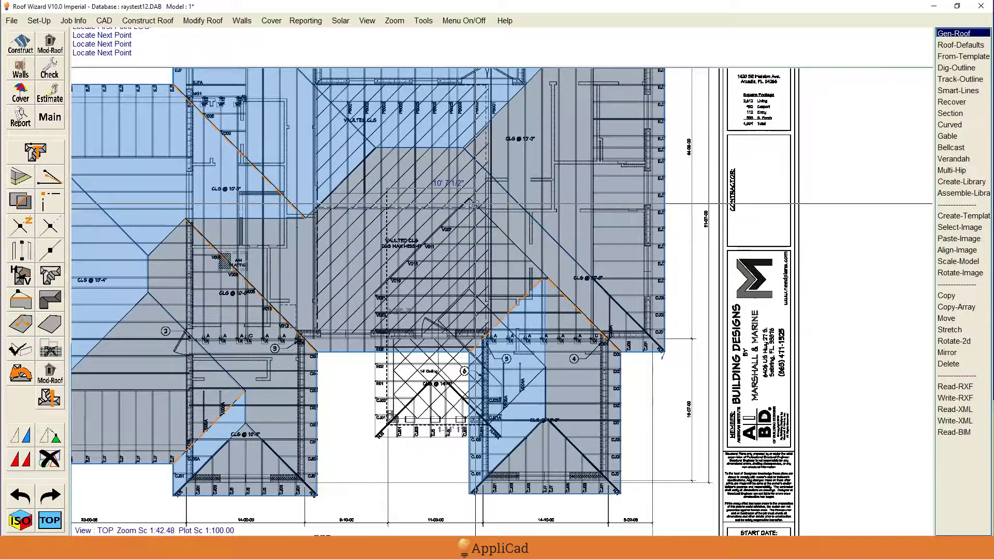
Step: Close the outline back to its start and set an 18" eave overhang
{"action": "right_click", "coordinate": [473, 205]}
{"action": "left_click", "coordinate": [503, 133]}
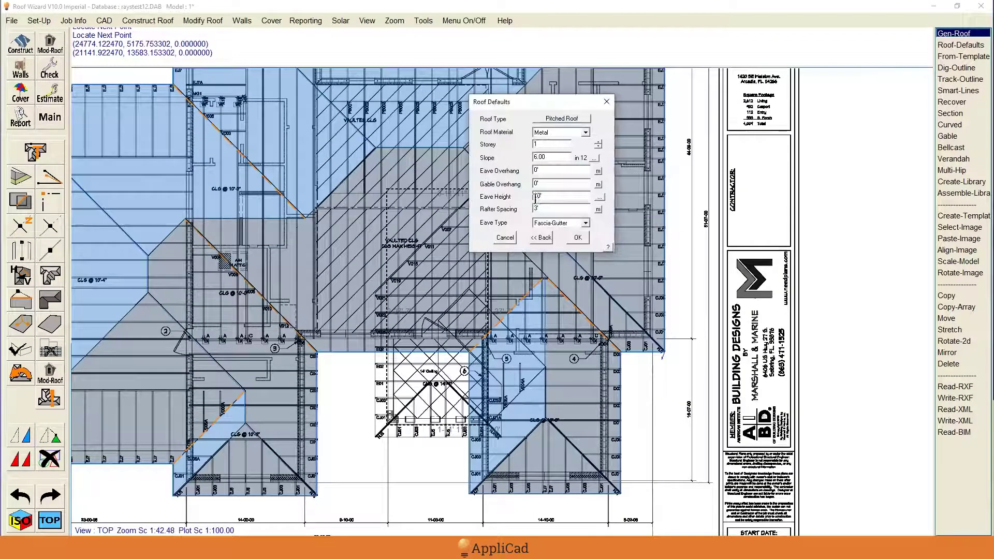
{"action": "type", "text": "18"}
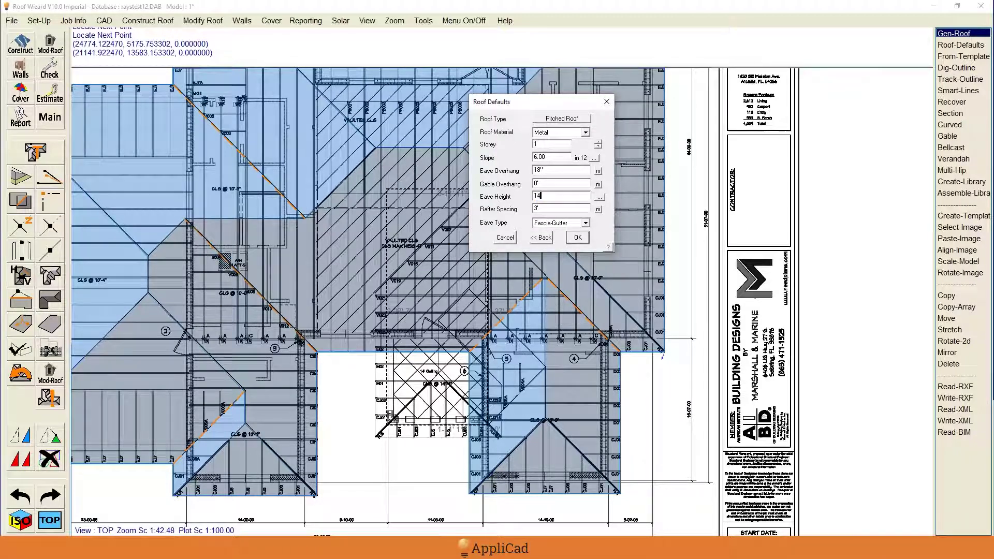
{"action": "left_click", "coordinate": [578, 236]}
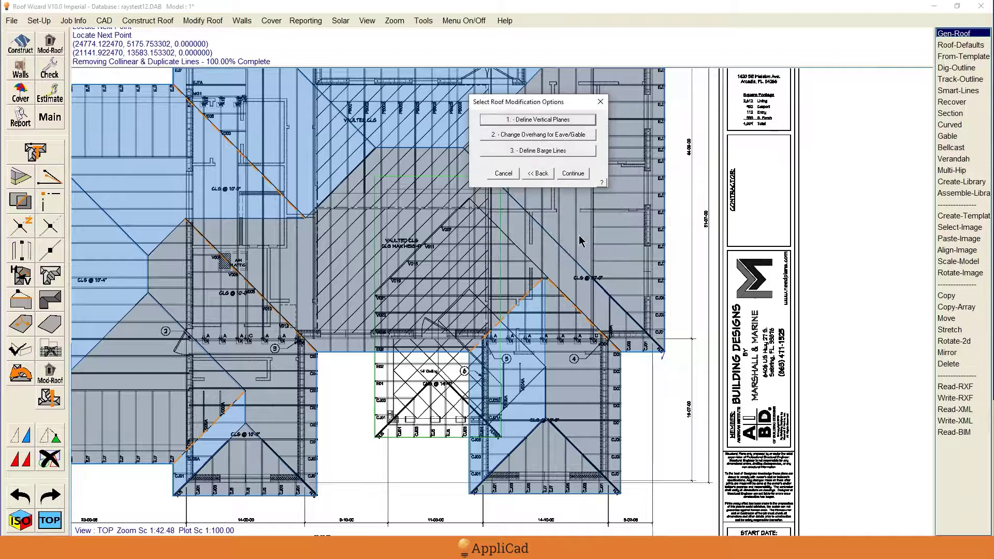
Step: Make wall 3 a gable, build and save the section, then view it from the front
{"action": "left_click", "coordinate": [553, 125]}
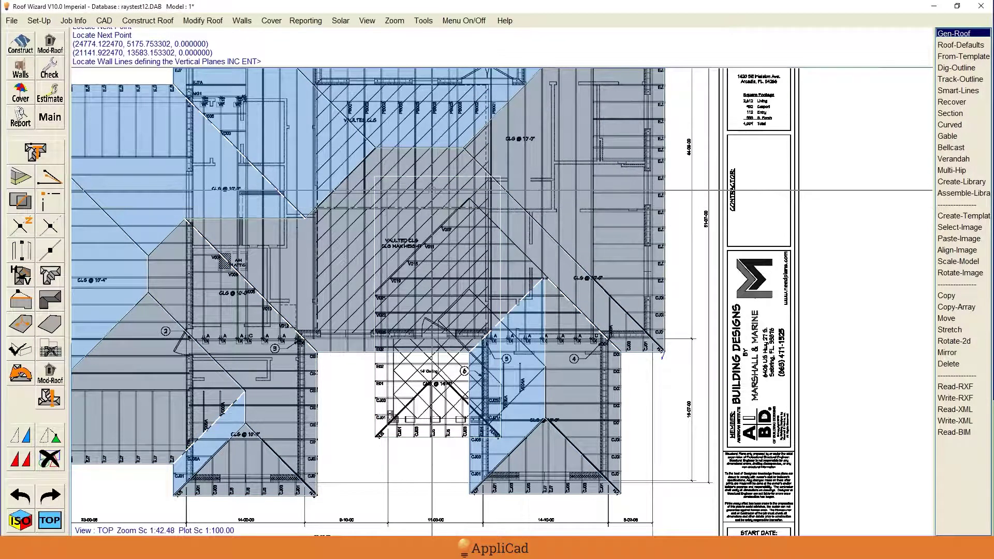
{"action": "left_click", "coordinate": [433, 190]}
{"action": "right_click", "coordinate": [465, 269]}
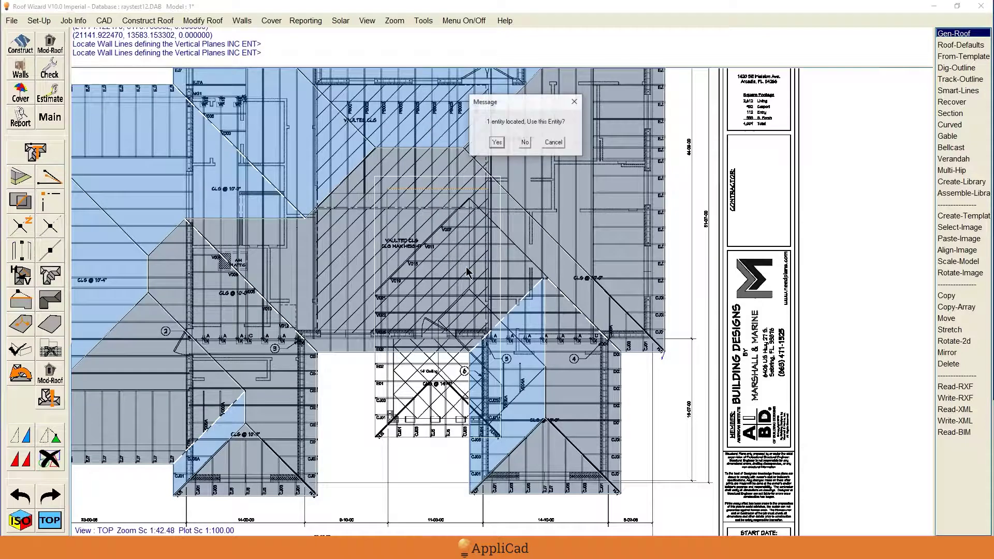
{"action": "left_click", "coordinate": [498, 143]}
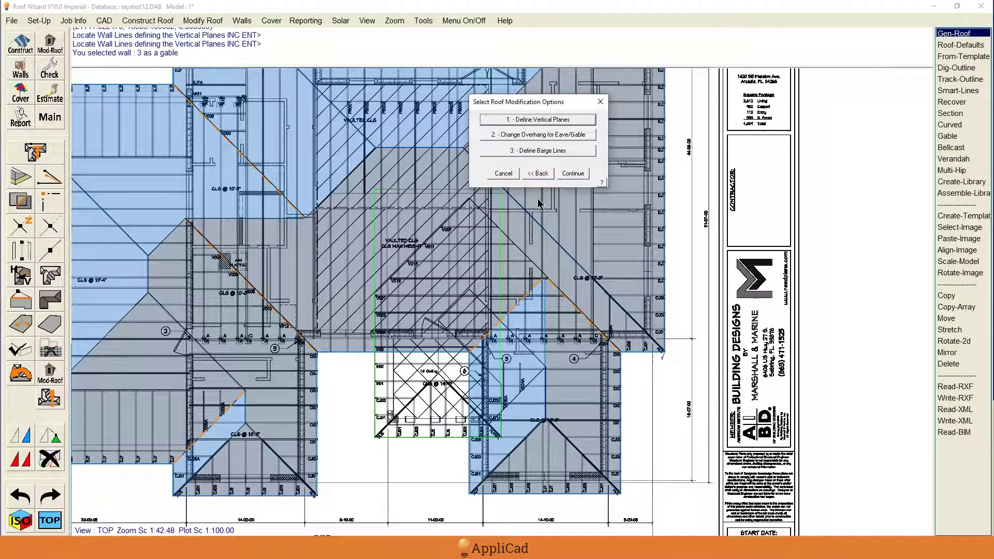
{"action": "left_click", "coordinate": [579, 177]}
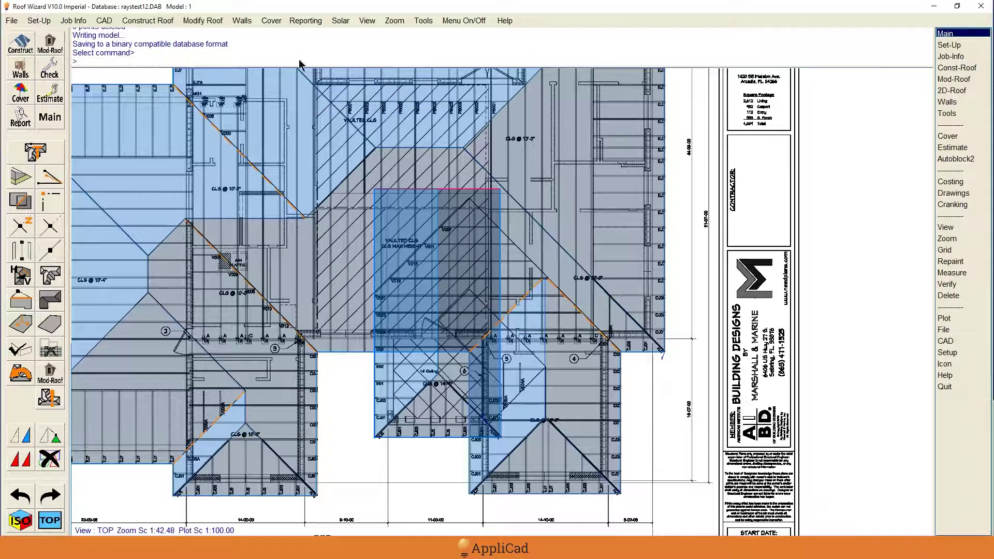
{"action": "left_click", "coordinate": [368, 21]}
{"action": "left_click", "coordinate": [385, 45]}
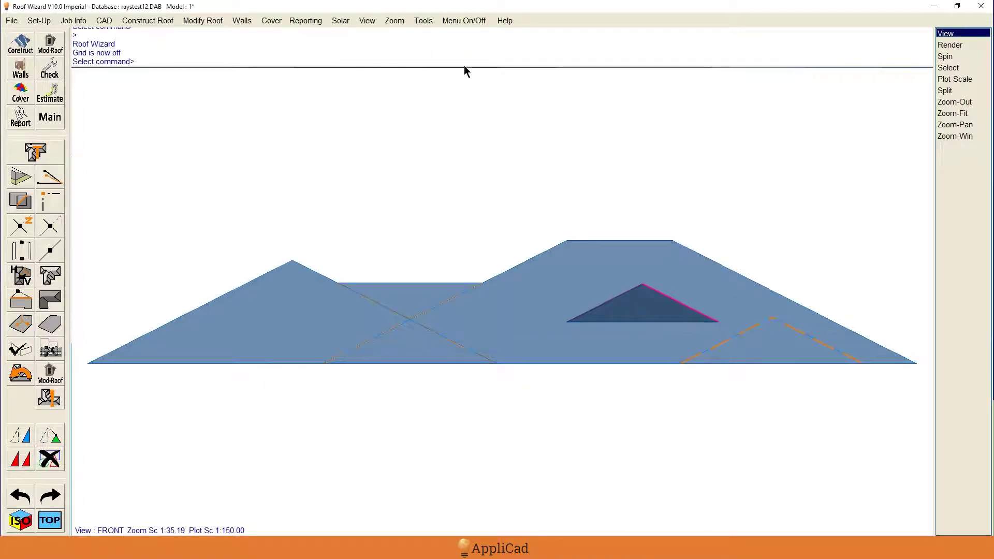
Step: Inspect the gable section in isometric view, return to top plan, and open Cutout Defaults
{"action": "left_click", "coordinate": [368, 22]}
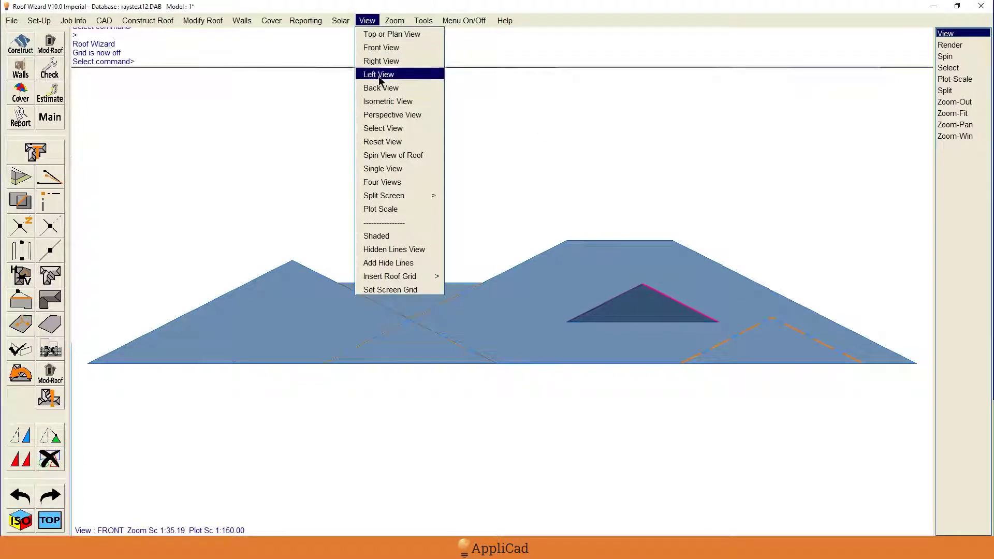
{"action": "left_click", "coordinate": [388, 101]}
{"action": "scroll", "coordinate": [610, 348], "scroll_direction": "down", "scroll_amount": 1}
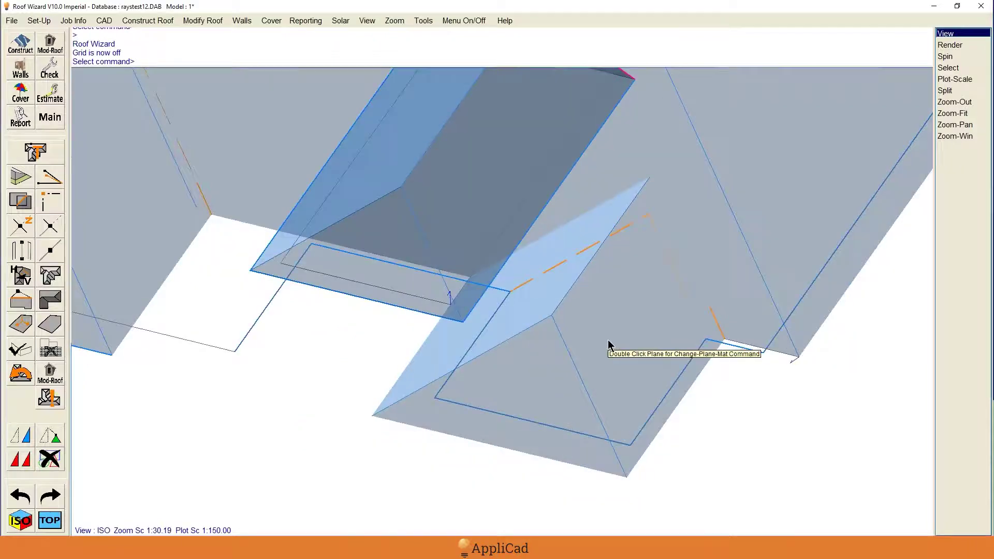
{"action": "scroll", "coordinate": [582, 339], "scroll_direction": "down", "scroll_amount": 1}
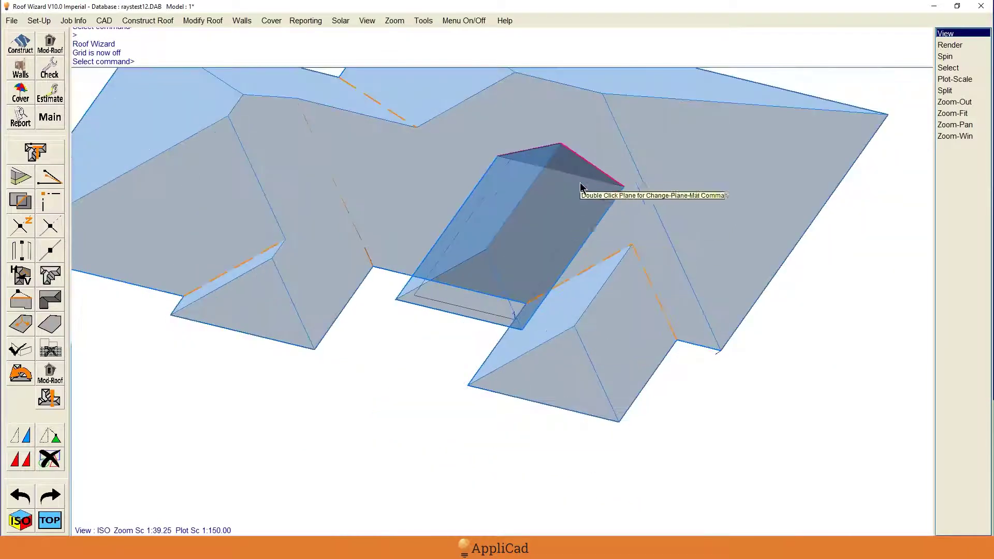
{"action": "left_click", "coordinate": [51, 520]}
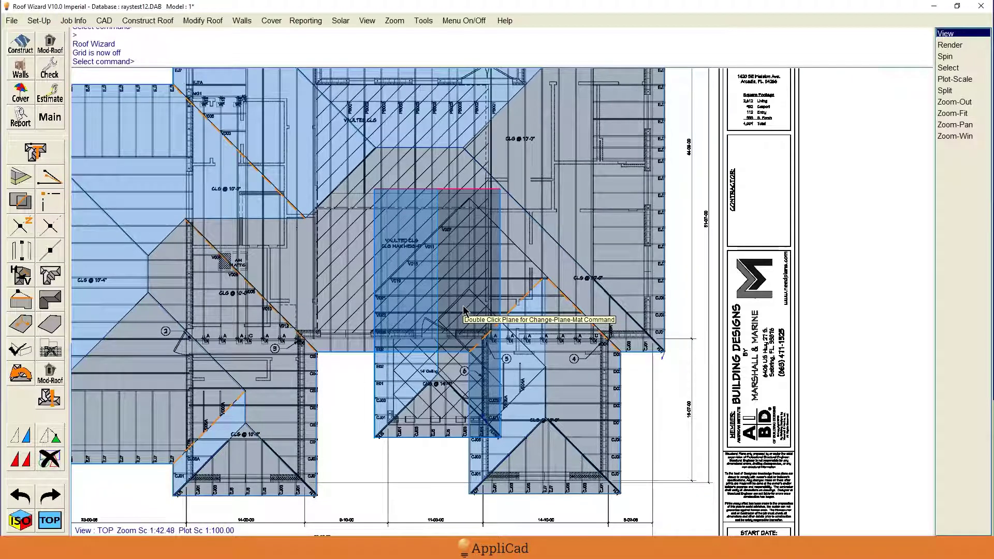
{"action": "right_click", "coordinate": [382, 297]}
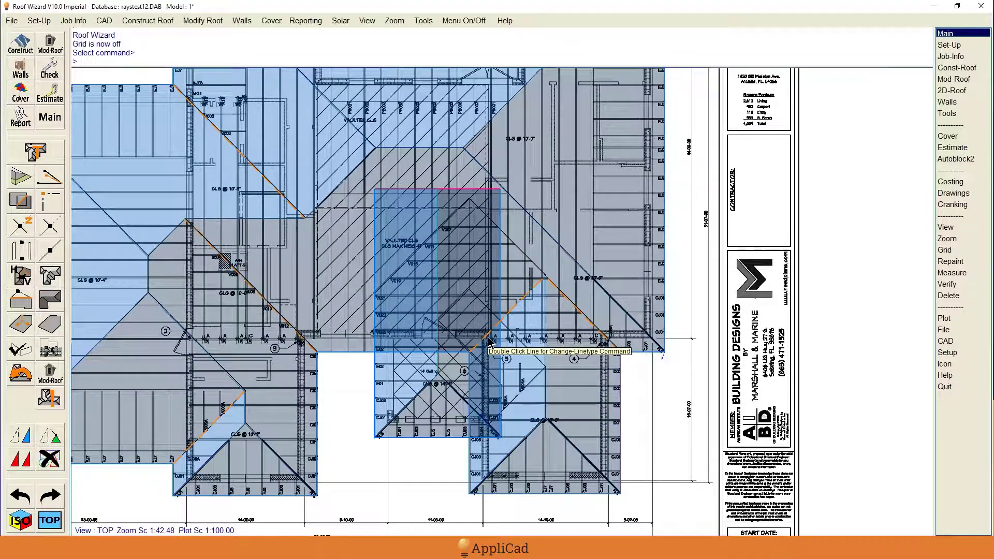
{"action": "left_click", "coordinate": [49, 398]}
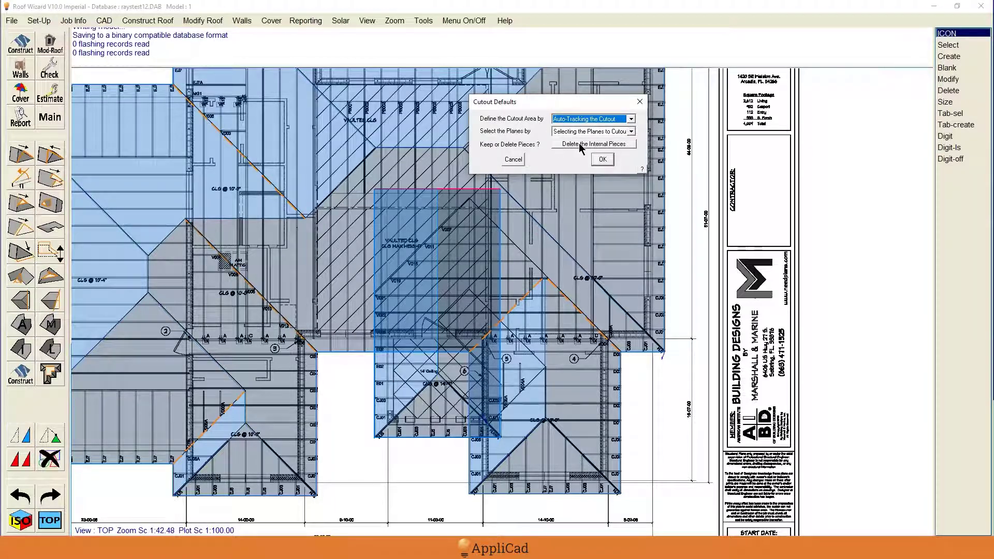
Step: Trim the two main roof planes along the gable cutout line, yielding 2 new planes
{"action": "left_click", "coordinate": [603, 160]}
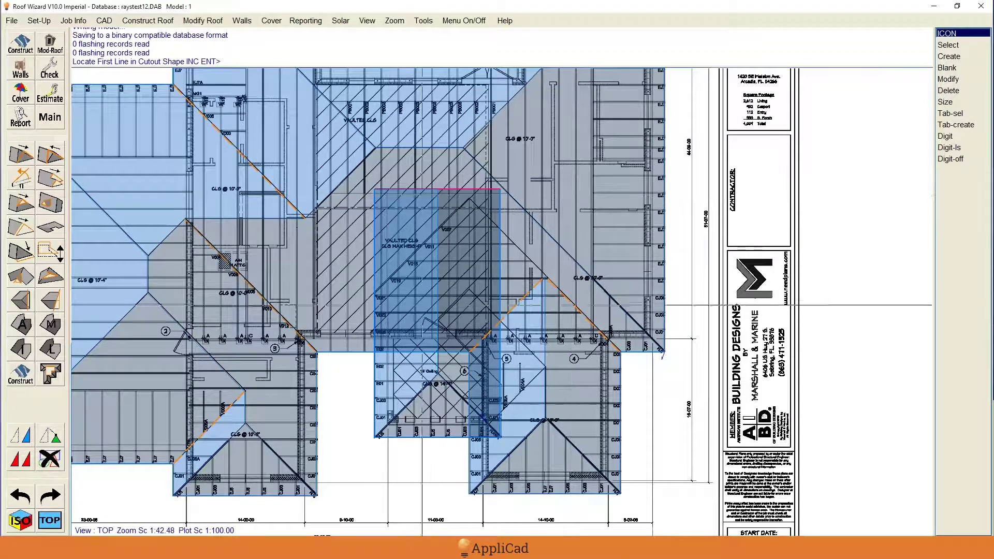
{"action": "left_click", "coordinate": [386, 373]}
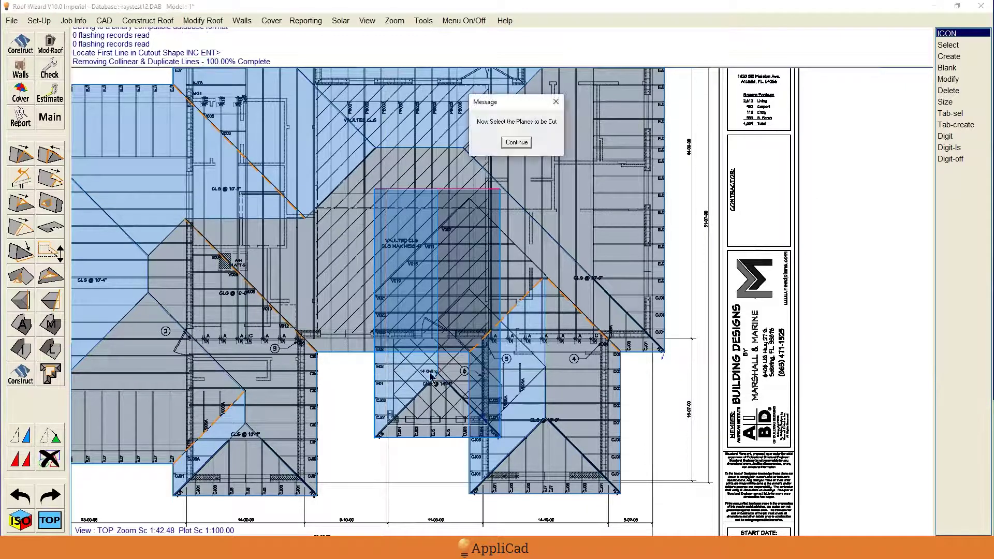
{"action": "left_click", "coordinate": [518, 145]}
{"action": "left_click", "coordinate": [525, 253]}
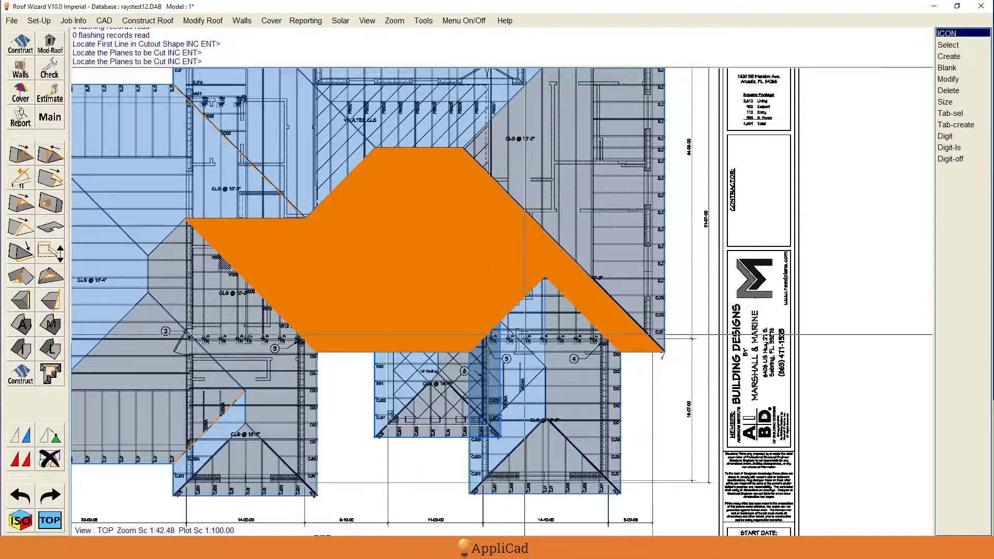
{"action": "left_click", "coordinate": [479, 294]}
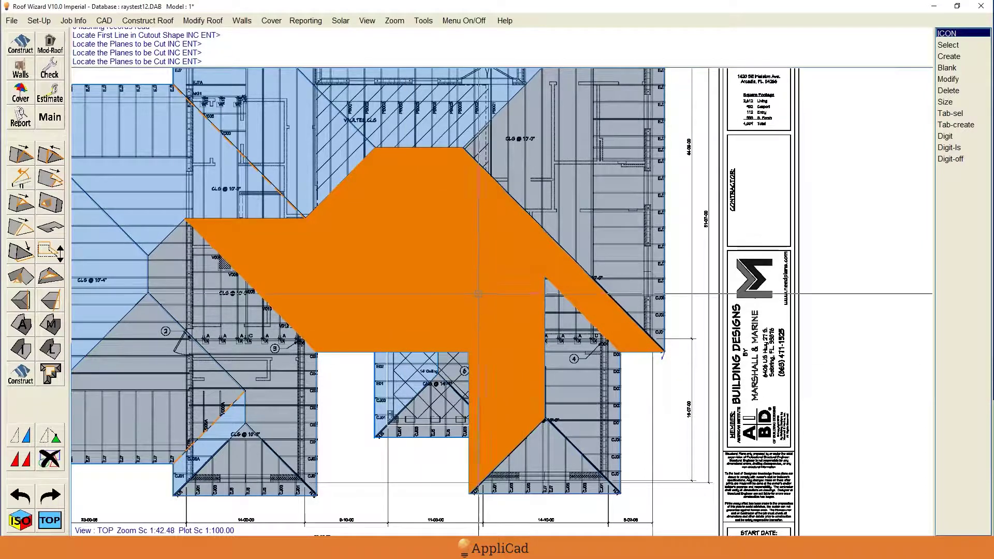
{"action": "key", "text": "Return"}
{"action": "key", "text": "Return"}
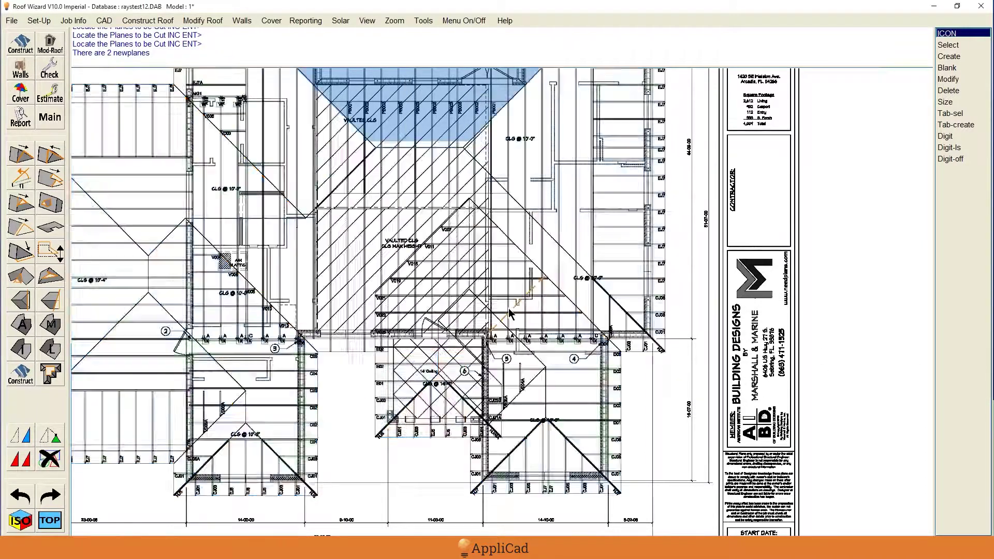
{"action": "key", "text": "Escape"}
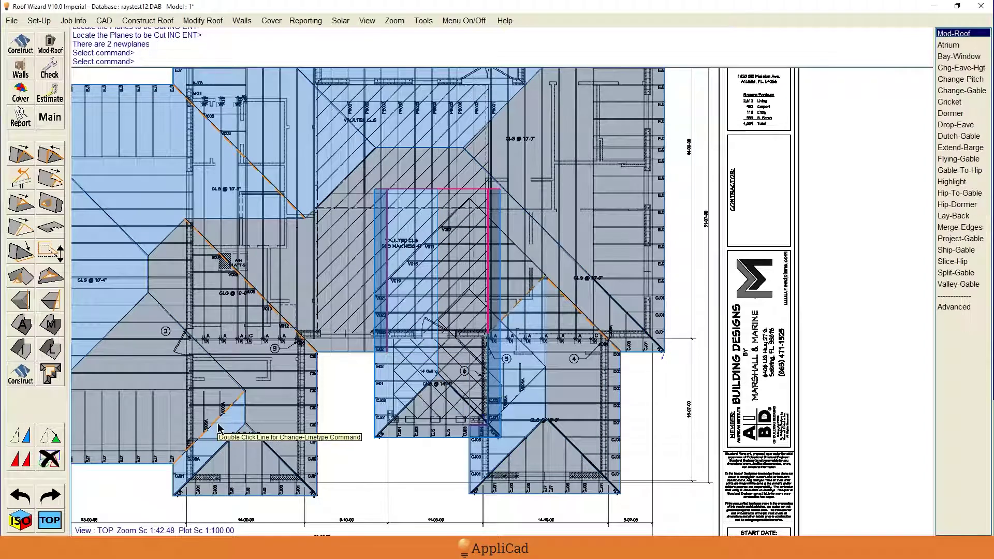
{"action": "left_click", "coordinate": [20, 520]}
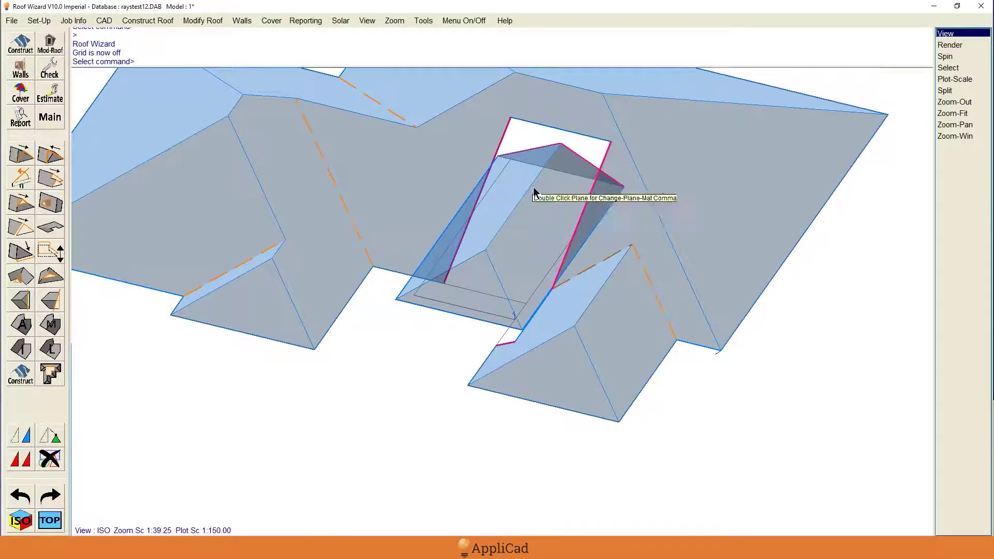
{"action": "right_click", "coordinate": [539, 224]}
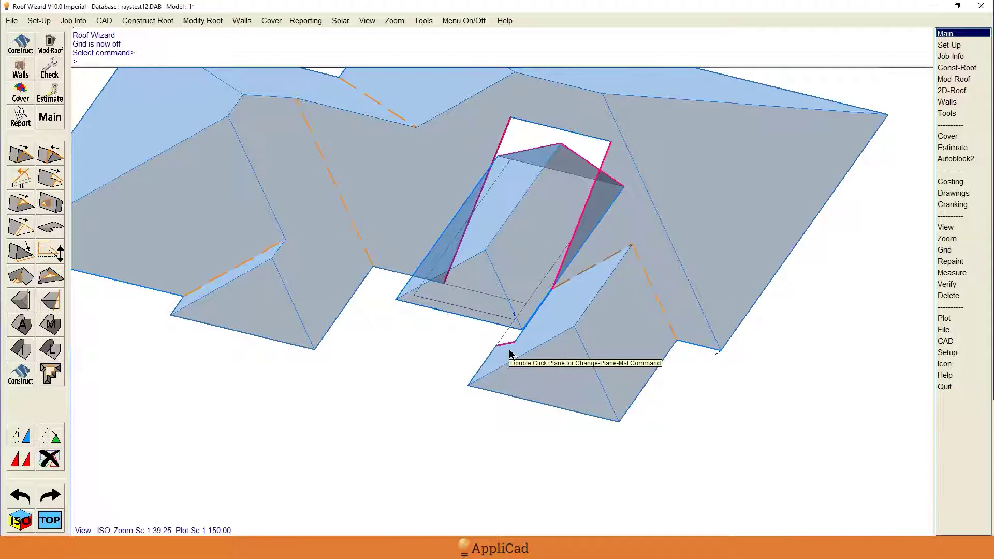
{"action": "left_click", "coordinate": [575, 296]}
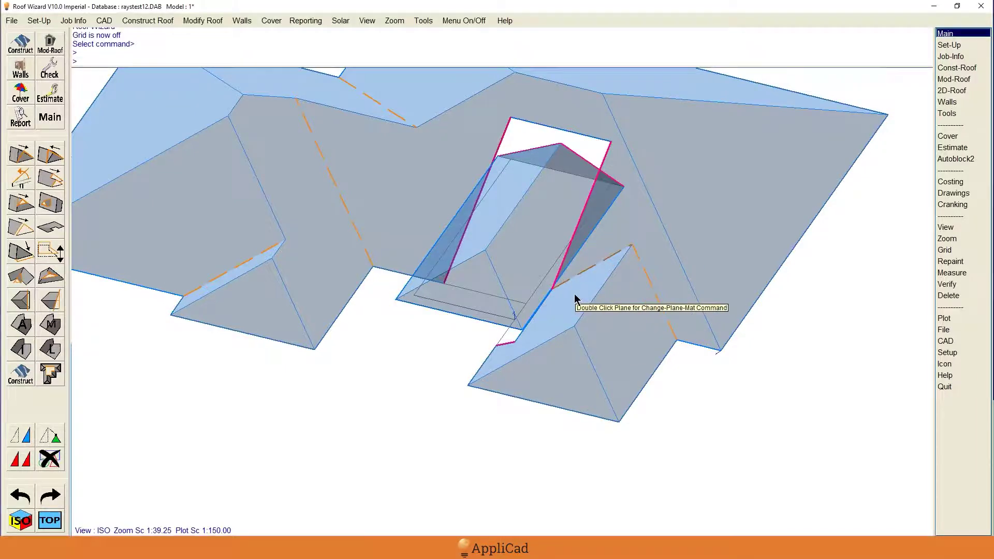
{"action": "left_click", "coordinate": [384, 365]}
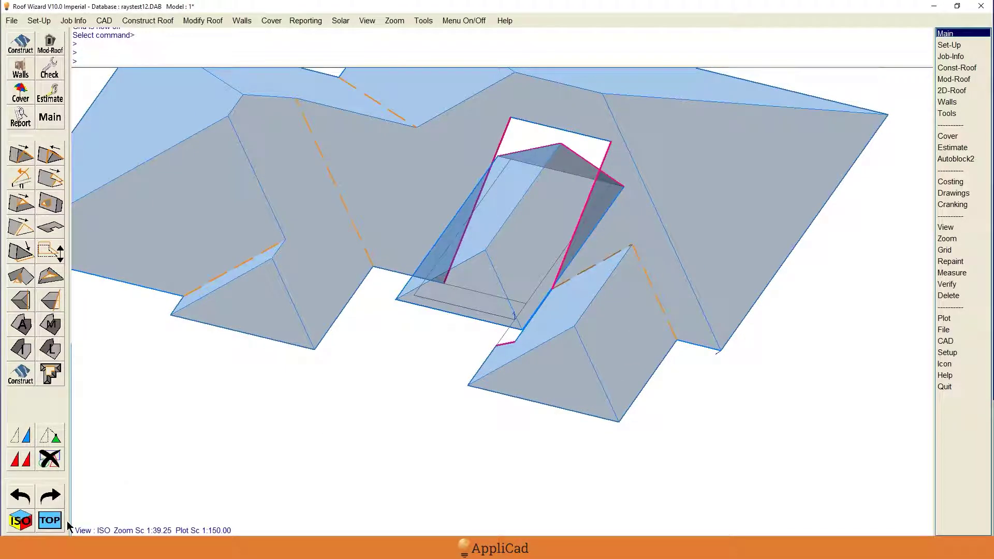
{"action": "left_click", "coordinate": [50, 523]}
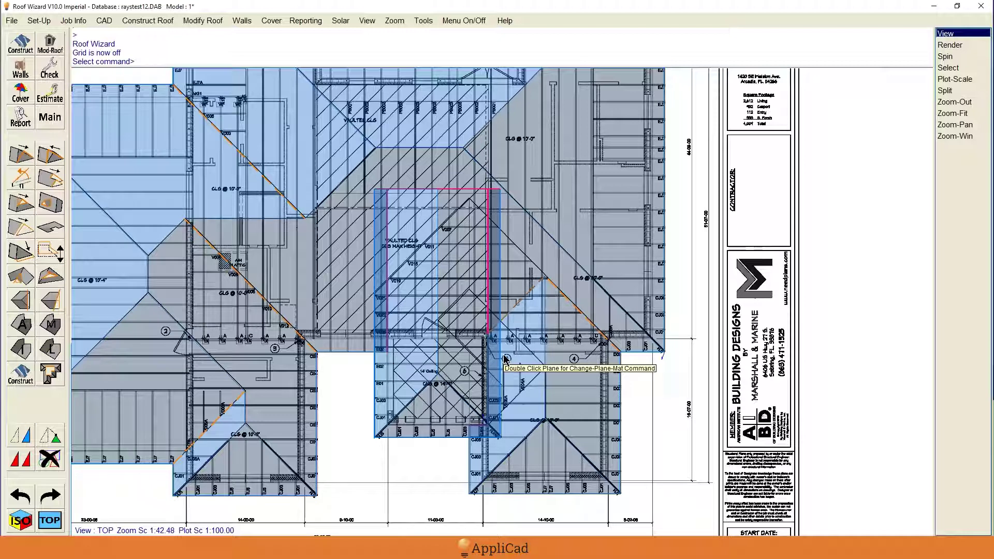
{"action": "right_click", "coordinate": [450, 355]}
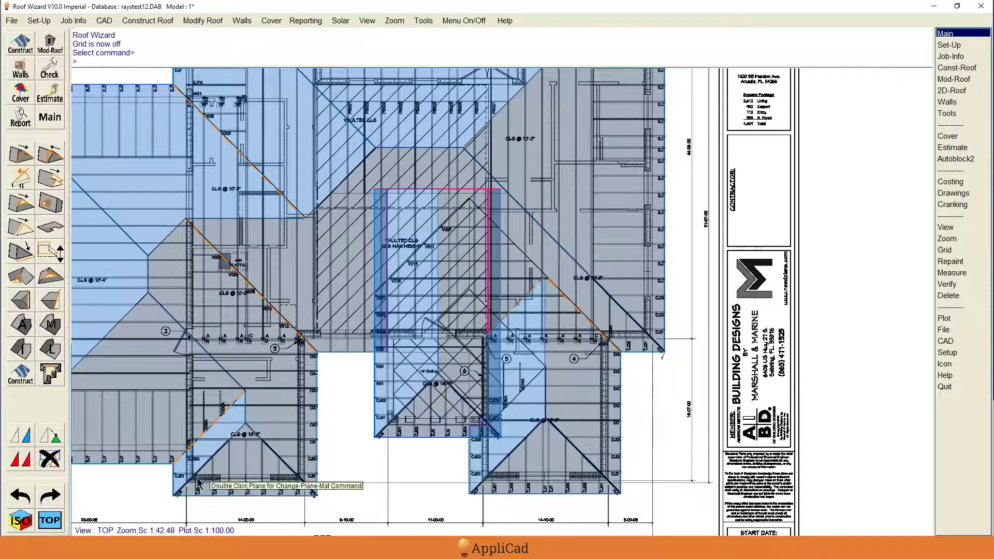
Step: In the ISO view, group-delete the large central roof plane and the four dormer roof planes
{"action": "left_click", "coordinate": [20, 520]}
{"action": "scroll", "coordinate": [311, 419], "scroll_direction": "down", "scroll_amount": 2}
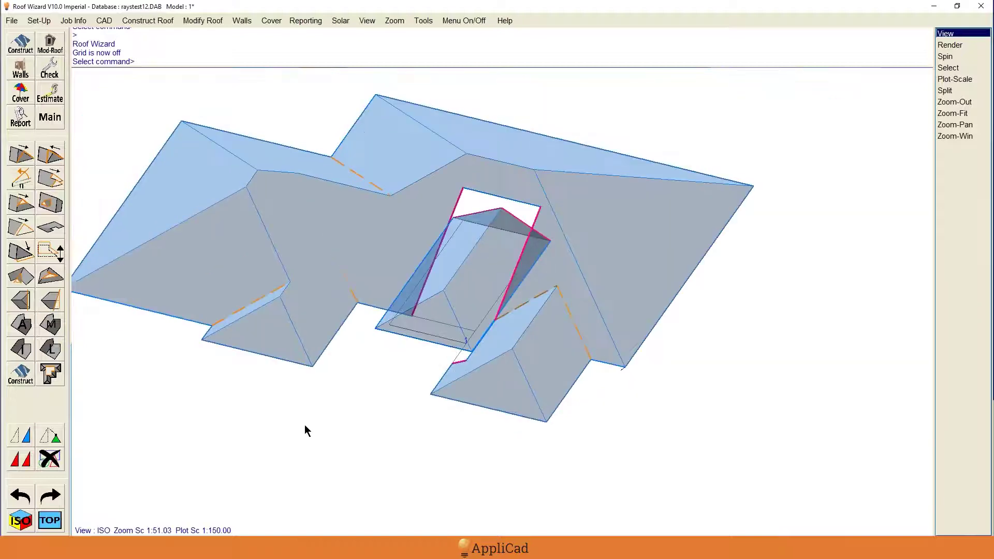
{"action": "scroll", "coordinate": [502, 197], "scroll_direction": "up", "scroll_amount": 2}
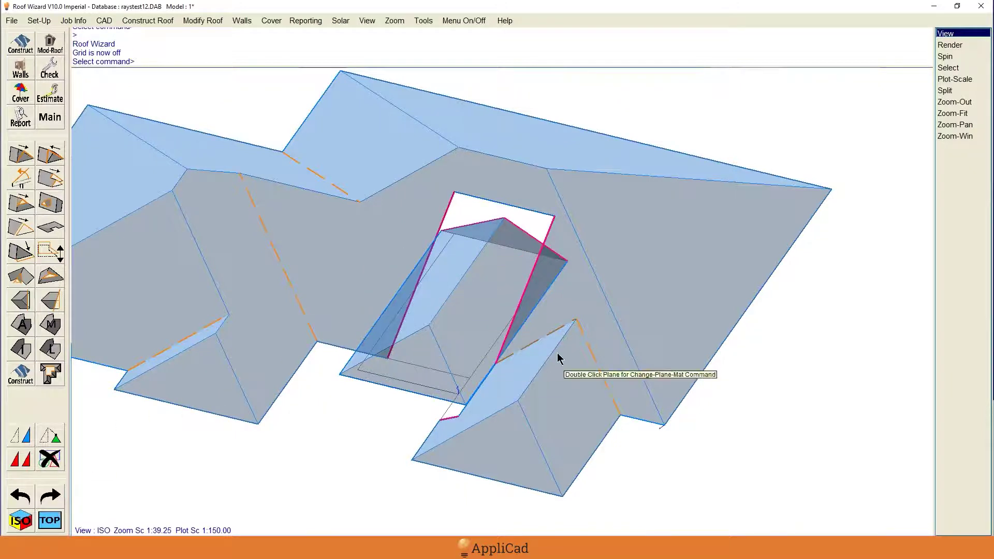
{"action": "left_click", "coordinate": [55, 461]}
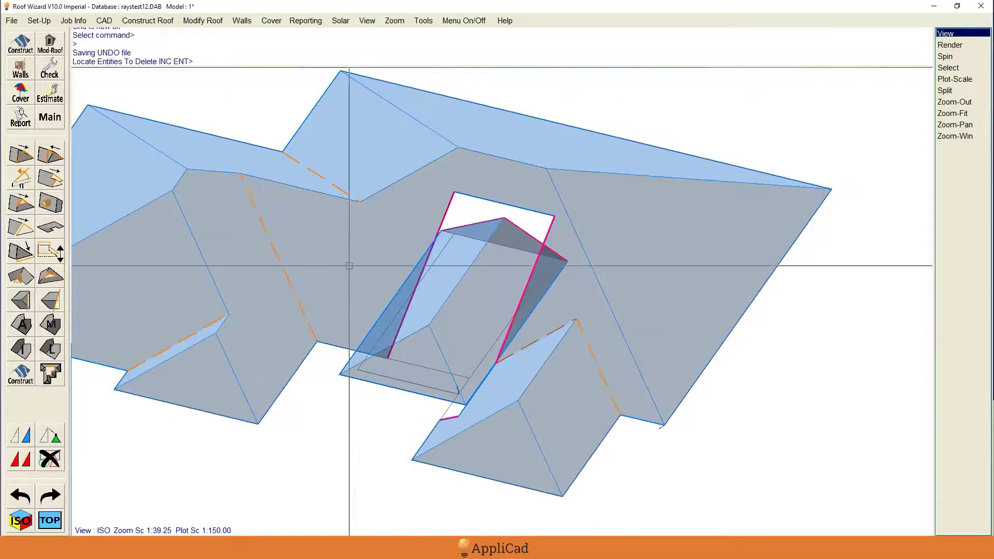
{"action": "left_click", "coordinate": [365, 274]}
{"action": "left_click", "coordinate": [498, 257]}
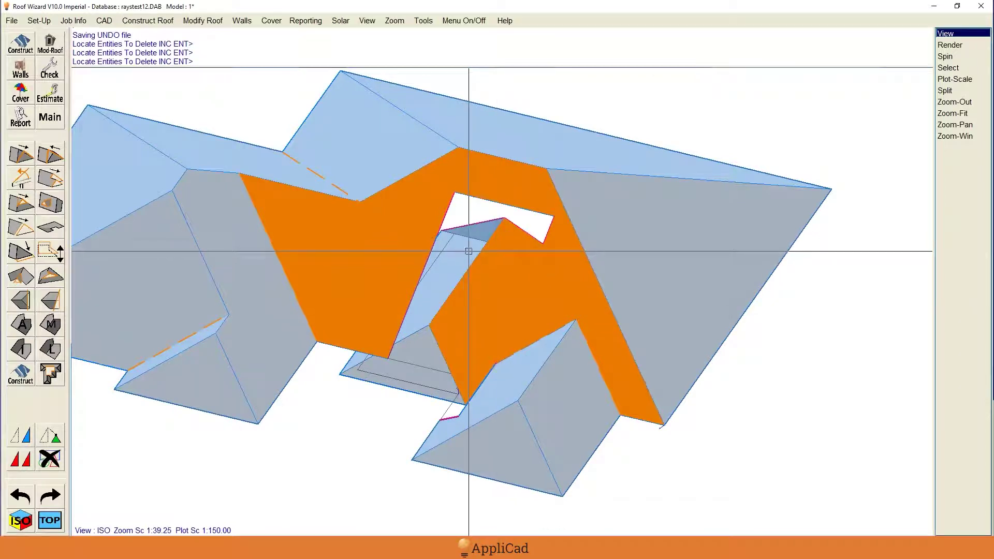
{"action": "left_click", "coordinate": [461, 252]}
{"action": "left_click", "coordinate": [519, 363]}
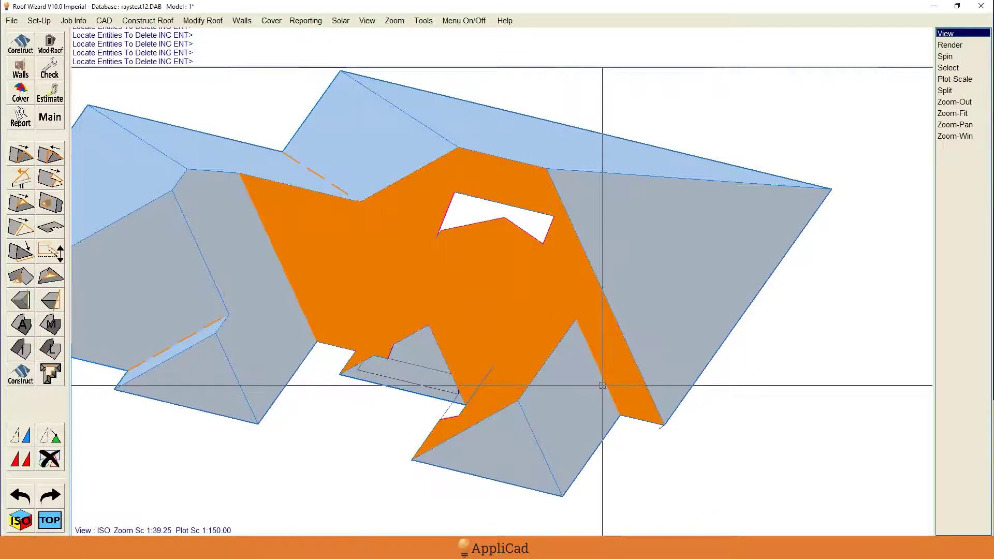
{"action": "left_click", "coordinate": [571, 359]}
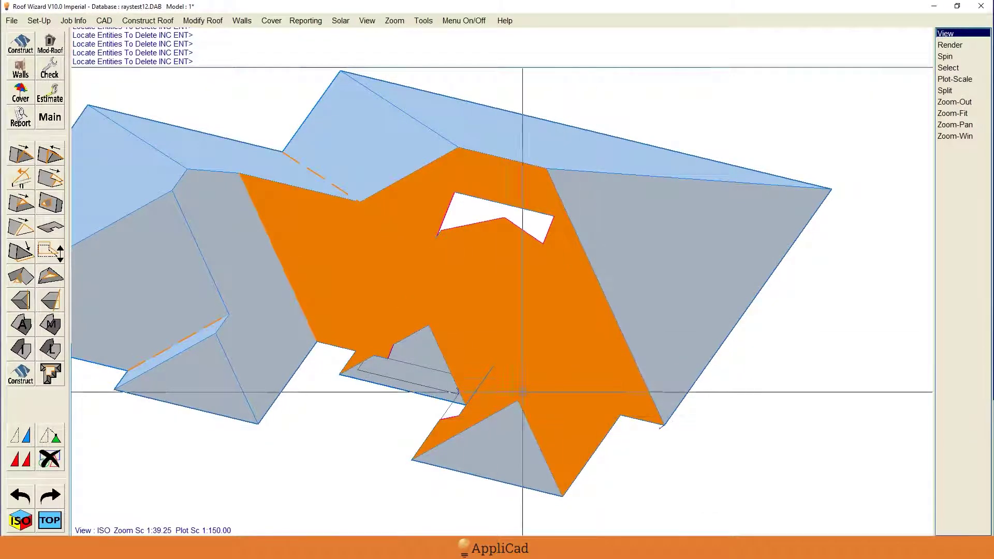
{"action": "right_click", "coordinate": [523, 393]}
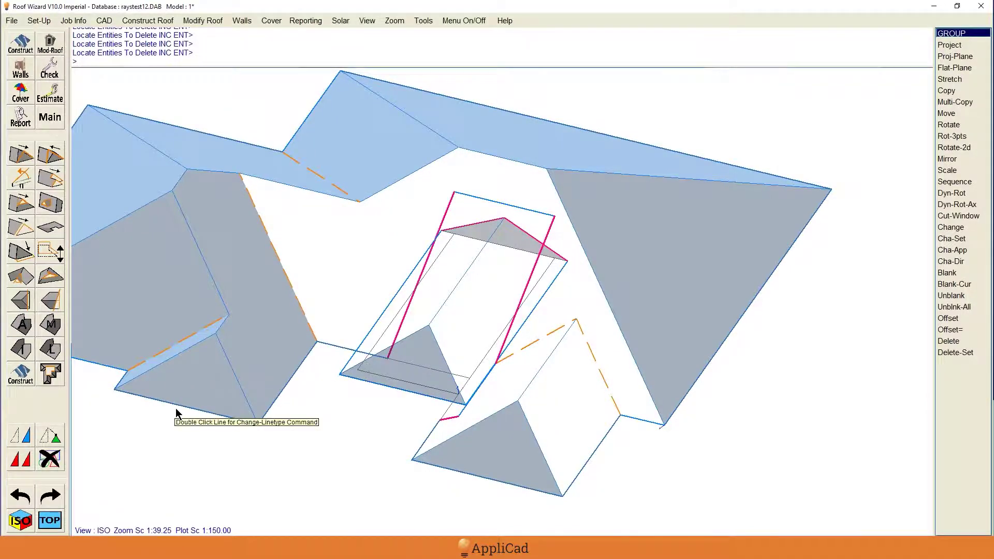
Step: Delete the dormer's top triangle as well
{"action": "left_click", "coordinate": [50, 460]}
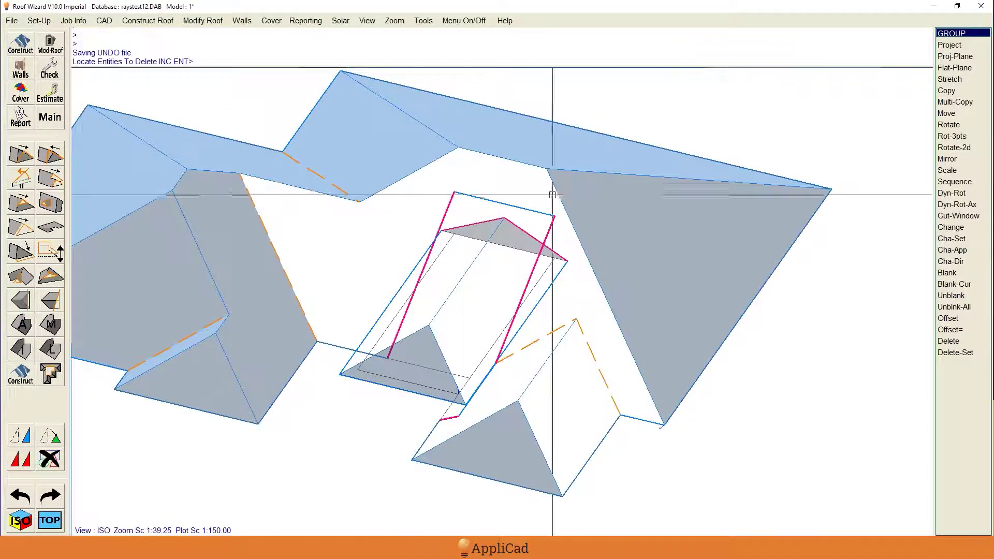
{"action": "left_click", "coordinate": [510, 235]}
{"action": "left_click", "coordinate": [427, 311]}
{"action": "right_click", "coordinate": [426, 310]}
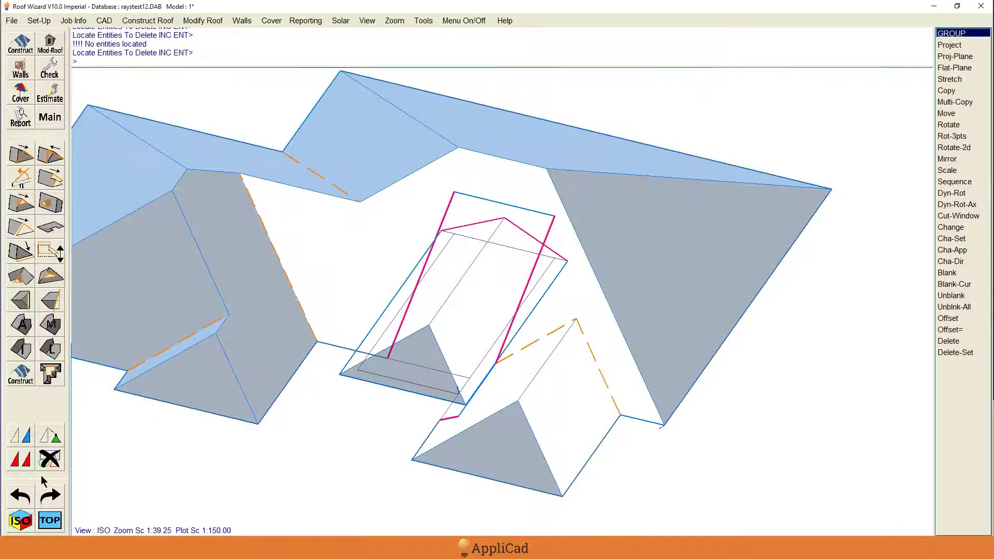
Step: Move the right magenta dormer line's end to the opening's lower corner
{"action": "left_click", "coordinate": [25, 440]}
{"action": "left_click", "coordinate": [506, 342]}
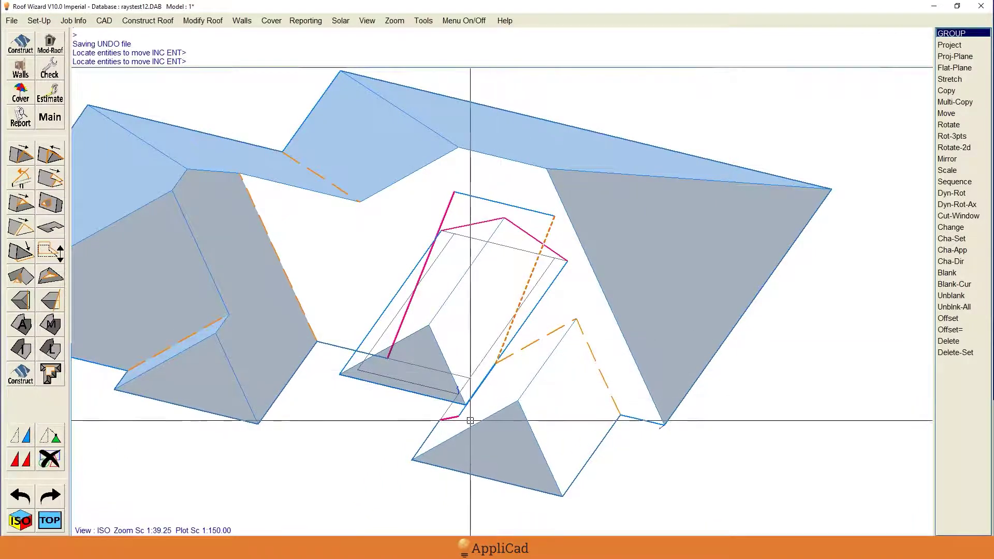
{"action": "key", "text": "Escape"}
{"action": "key", "text": "Escape"}
{"action": "key", "text": "Escape"}
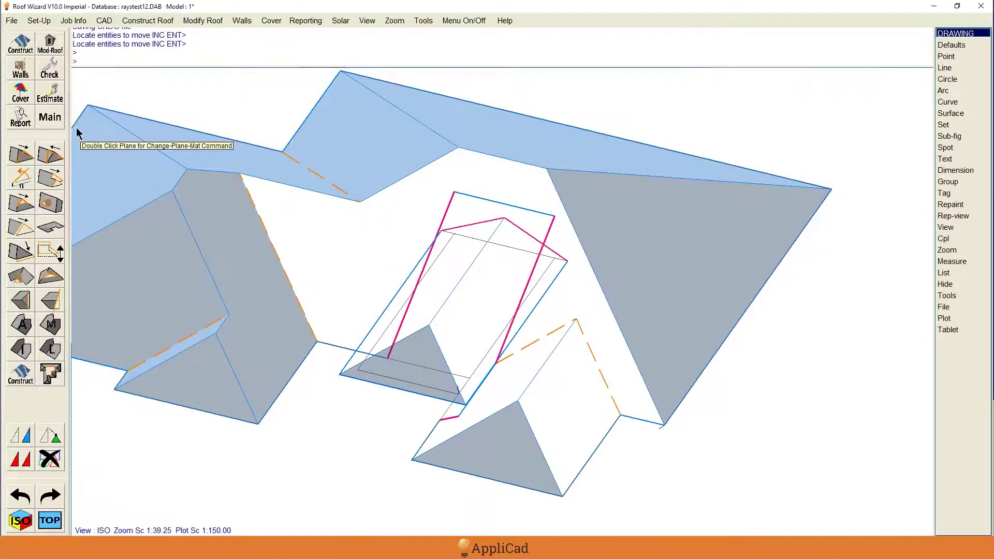
{"action": "left_click", "coordinate": [21, 44]}
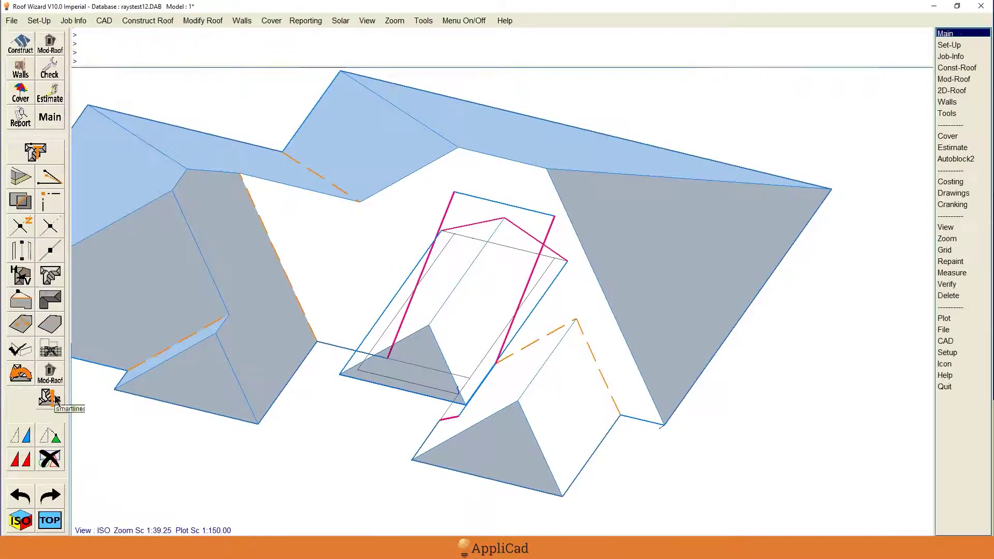
{"action": "left_click", "coordinate": [19, 439]}
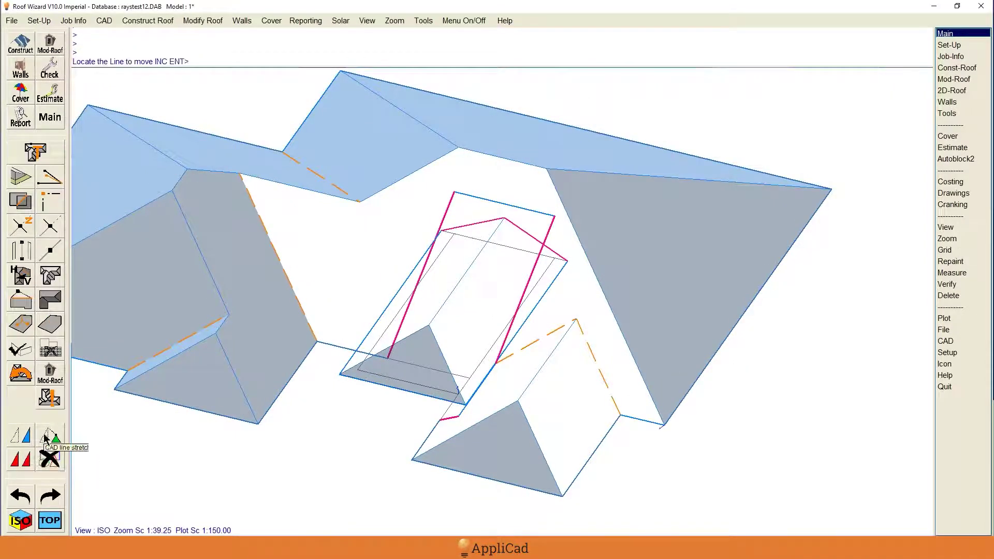
{"action": "left_click", "coordinate": [503, 344]}
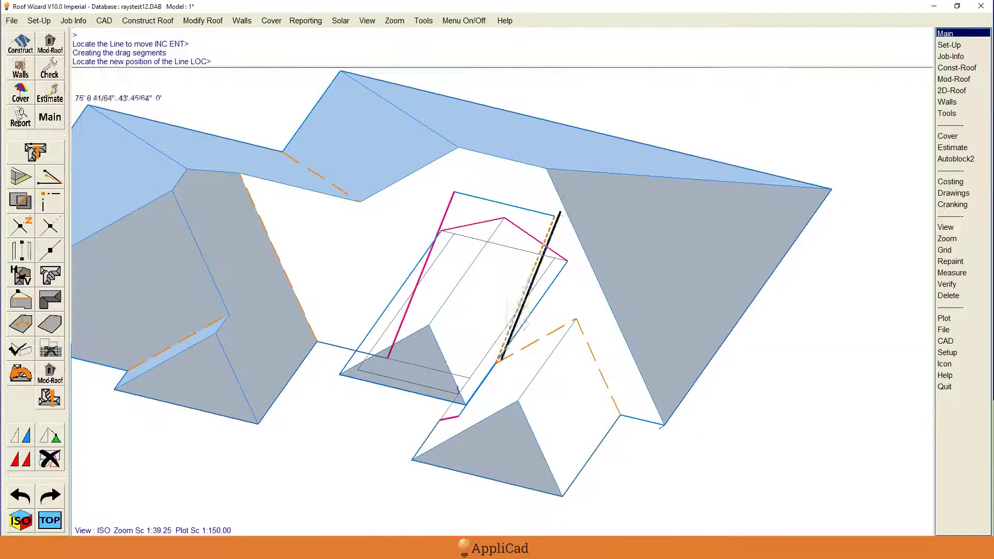
{"action": "left_click", "coordinate": [457, 418]}
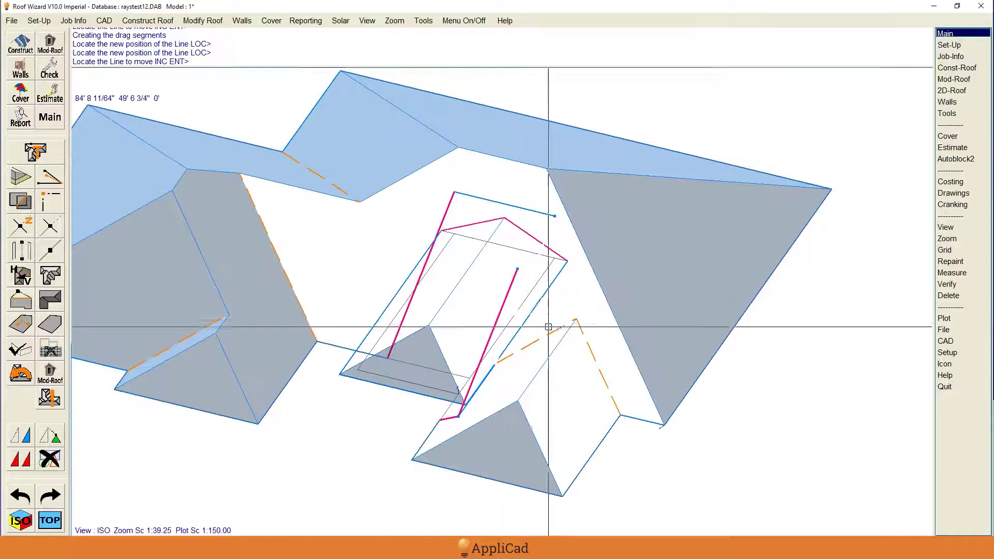
{"action": "key", "text": "Escape"}
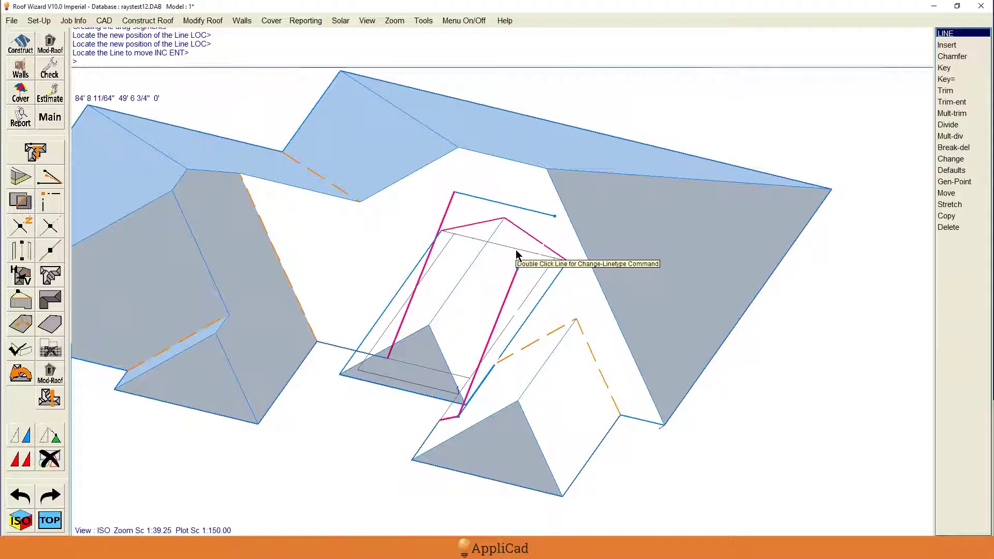
Step: Move the orange dashed hip line's end onto that same lower corner
{"action": "right_click", "coordinate": [445, 327]}
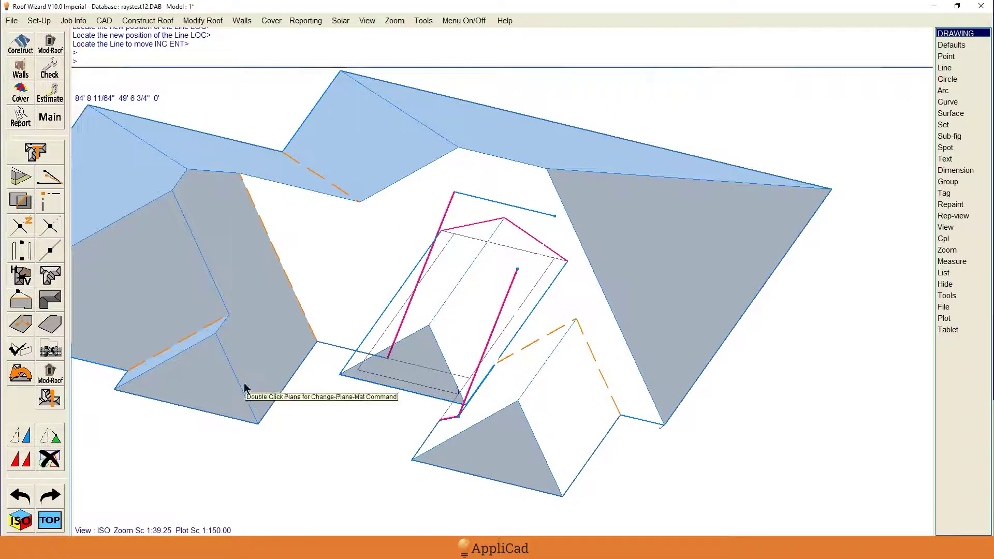
{"action": "left_click", "coordinate": [25, 438]}
{"action": "left_click", "coordinate": [511, 355]}
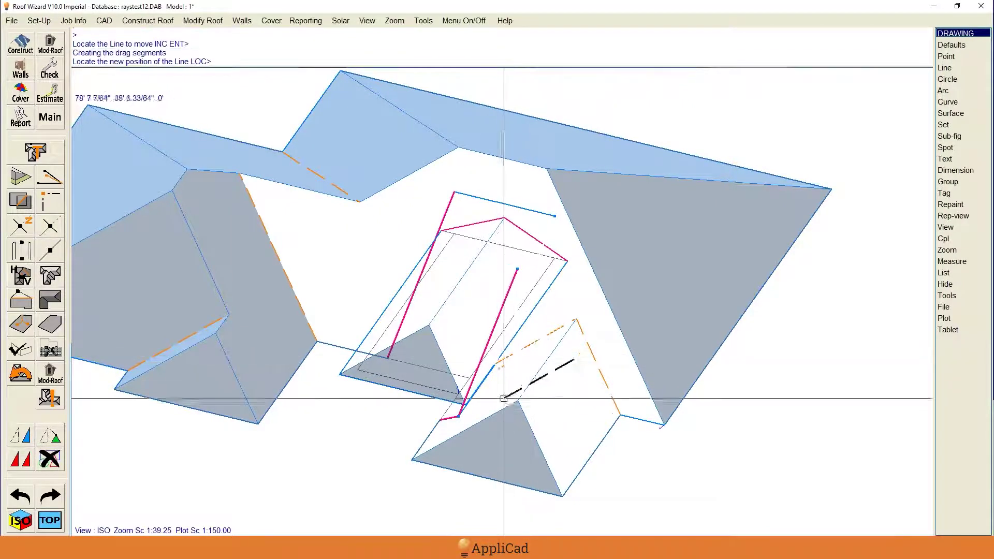
{"action": "middle_click", "coordinate": [457, 417]}
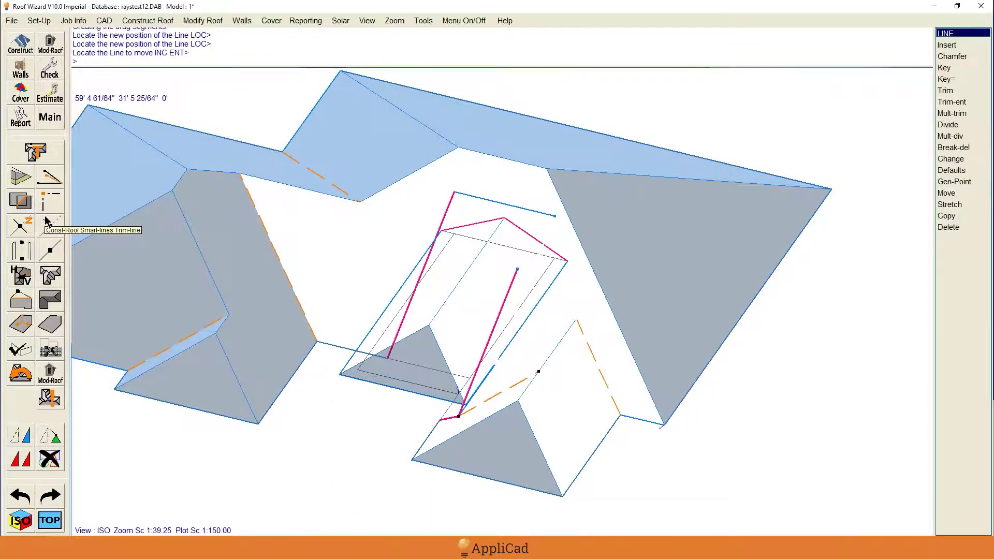
Step: Trim the two intersecting lines at the lower gable section
{"action": "left_click", "coordinate": [49, 199]}
{"action": "left_click", "coordinate": [565, 329]}
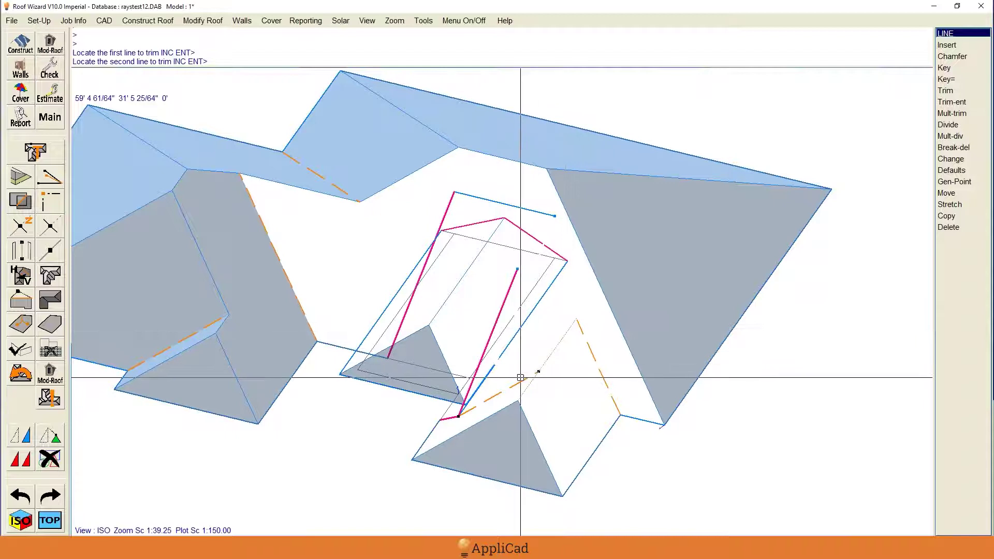
{"action": "left_click", "coordinate": [521, 380]}
{"action": "key", "text": "Escape"}
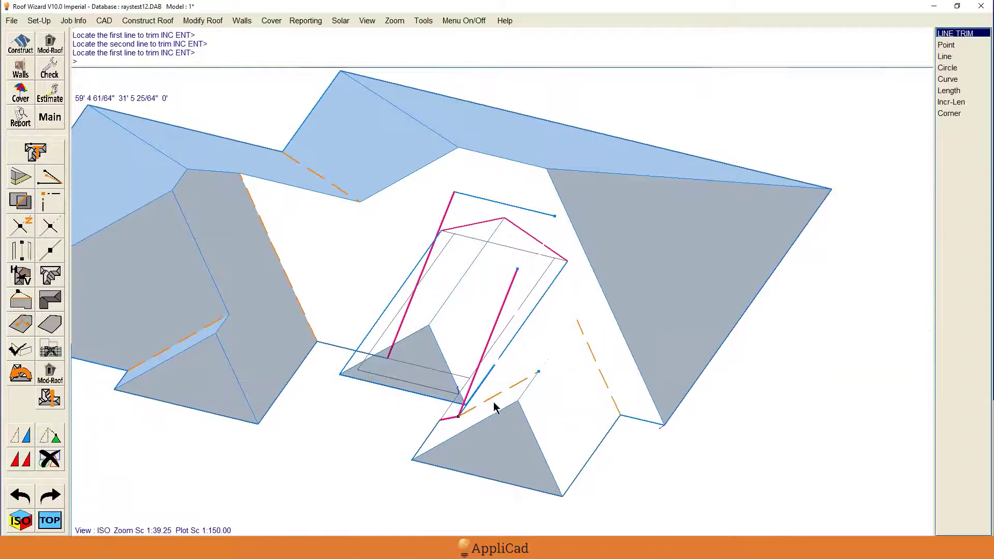
{"action": "key", "text": "Escape"}
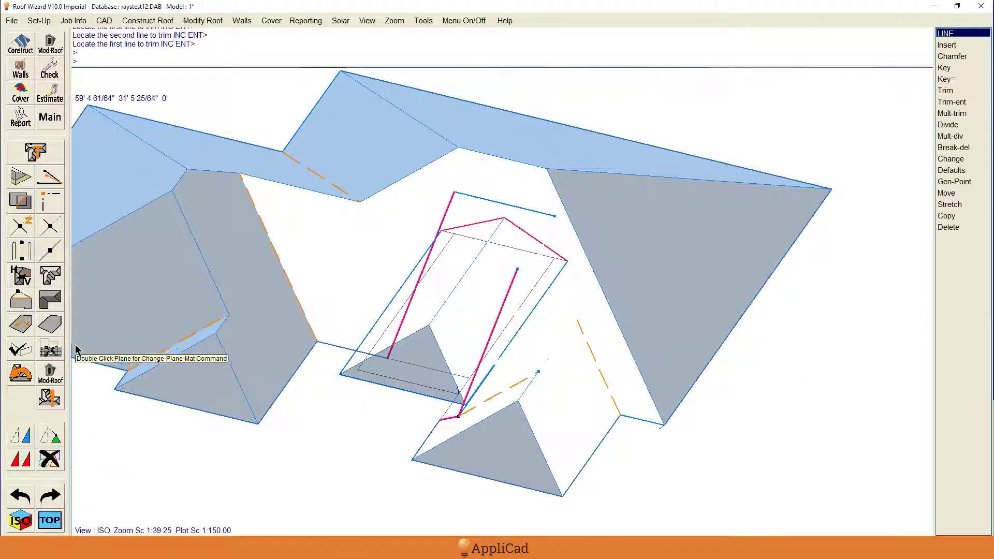
Step: Insert a roof plane bounded by the orange dashed eave line, keeping default plane settings
{"action": "left_click", "coordinate": [50, 324]}
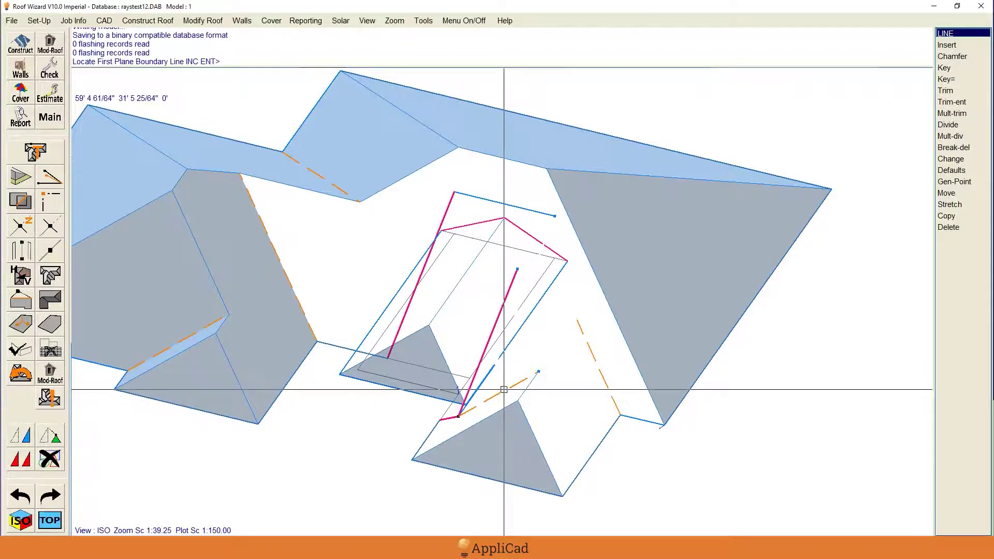
{"action": "left_click", "coordinate": [506, 395]}
{"action": "left_click", "coordinate": [524, 143]}
{"action": "left_click", "coordinate": [496, 142]}
{"action": "left_click", "coordinate": [556, 160]}
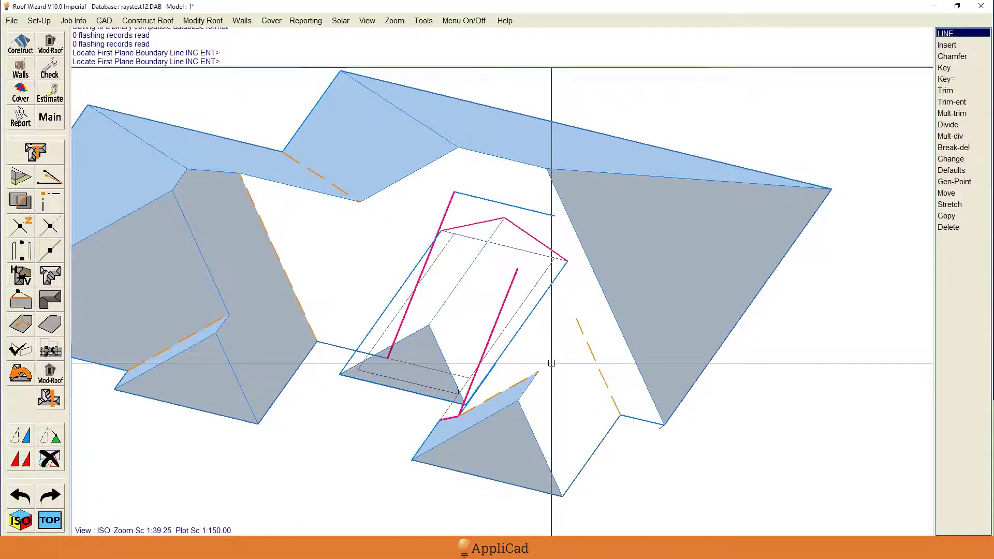
{"action": "key", "text": "Escape"}
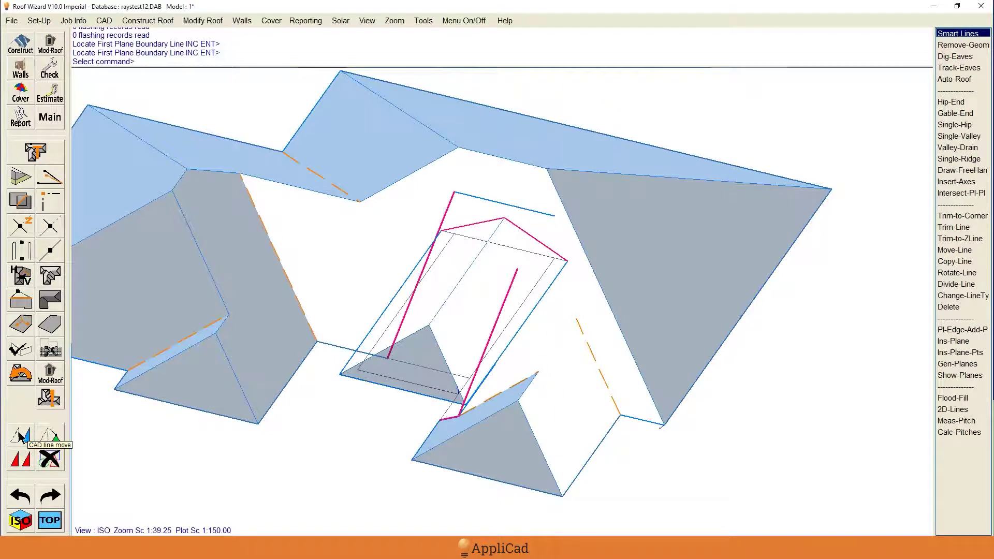
Step: Copy the gable section line to the snapped point
{"action": "left_click", "coordinate": [25, 462]}
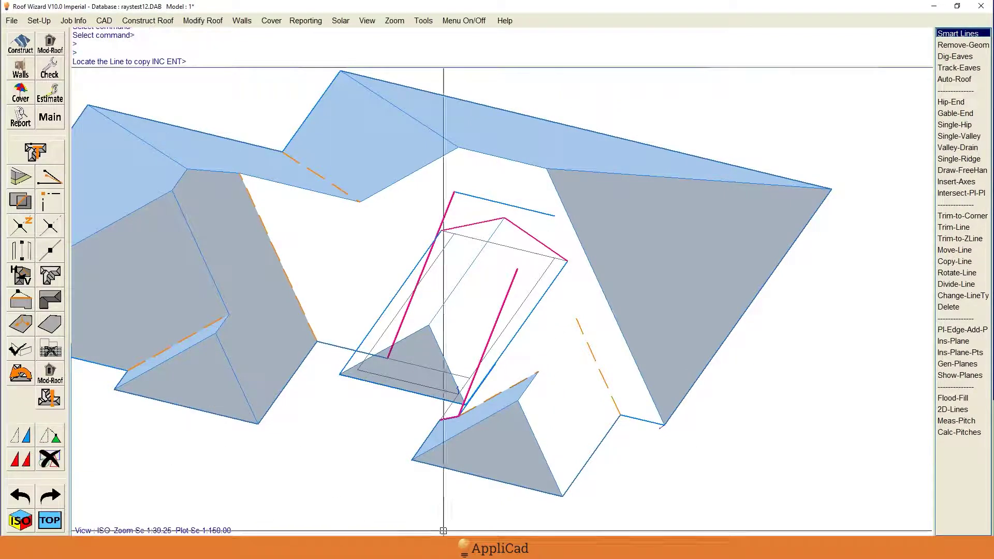
{"action": "left_click", "coordinate": [556, 403]}
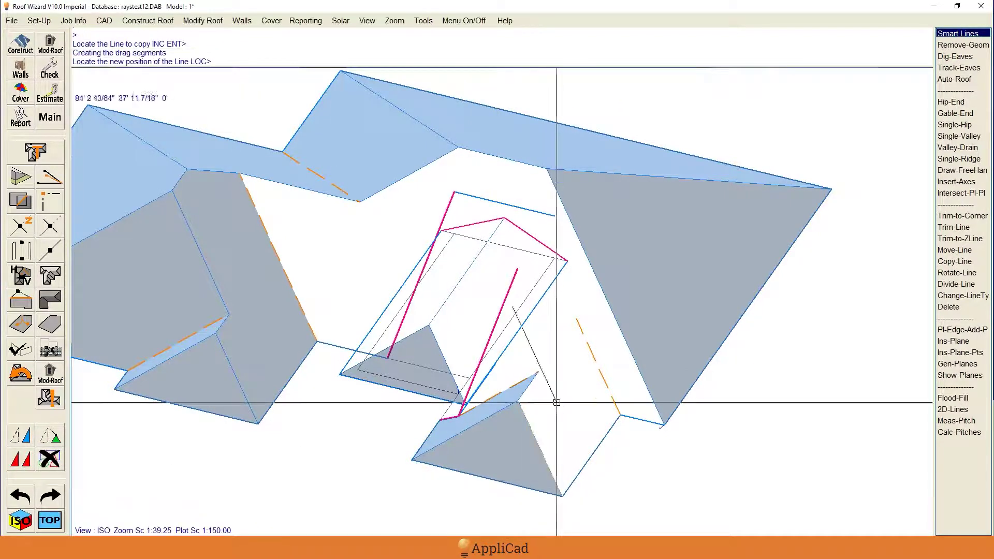
{"action": "middle_click", "coordinate": [537, 372]}
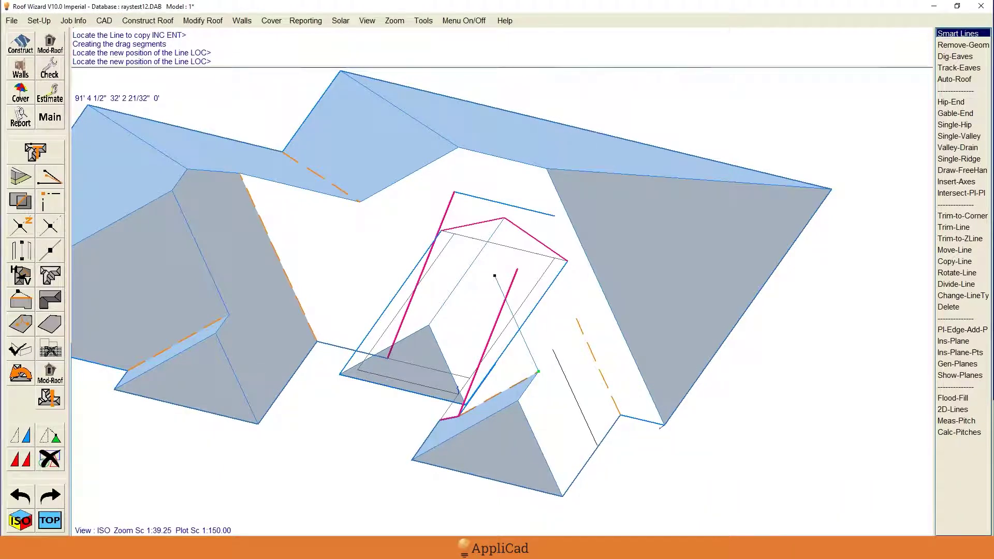
{"action": "right_click", "coordinate": [592, 391]}
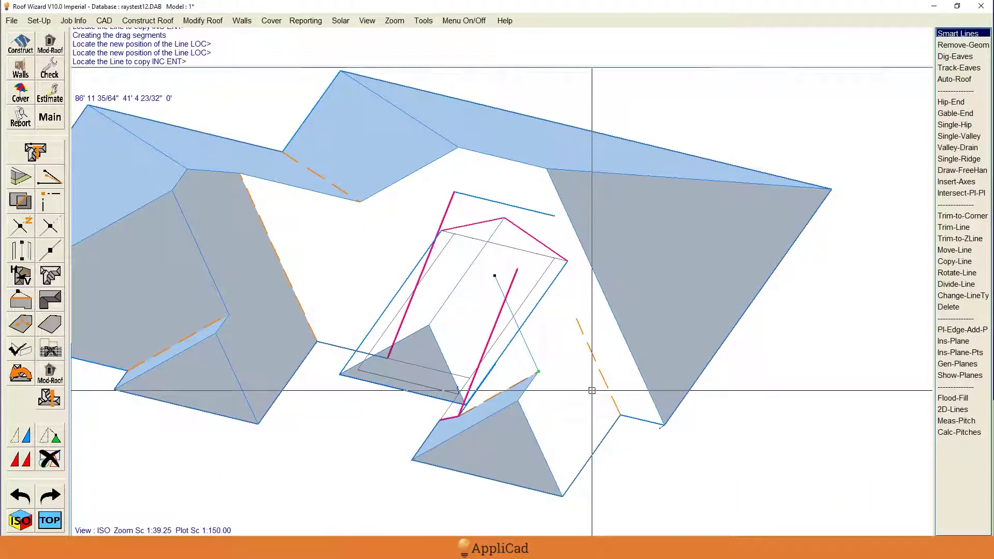
{"action": "right_click", "coordinate": [511, 385]}
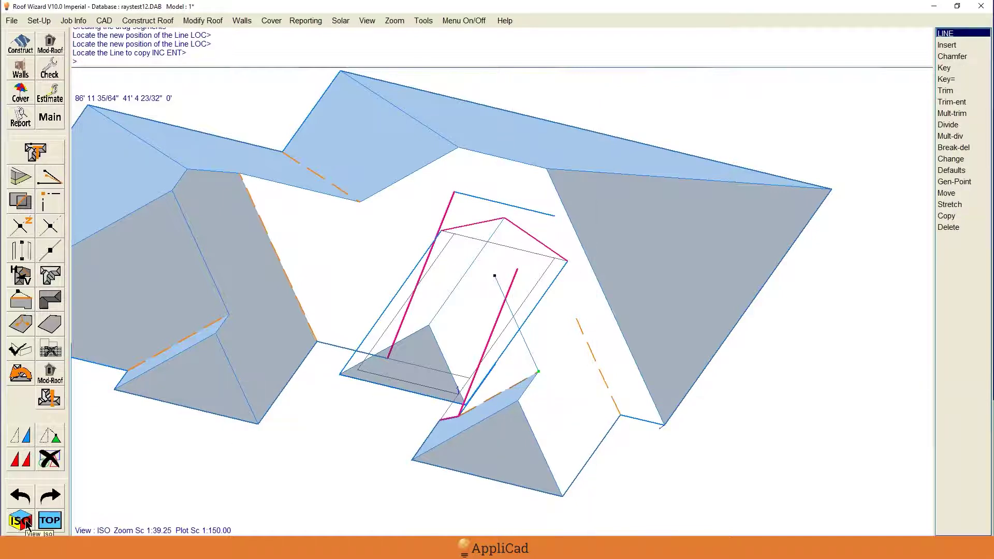
Step: Show the model in top view, zoomed in near the 14' Ceiling label
{"action": "left_click", "coordinate": [47, 523]}
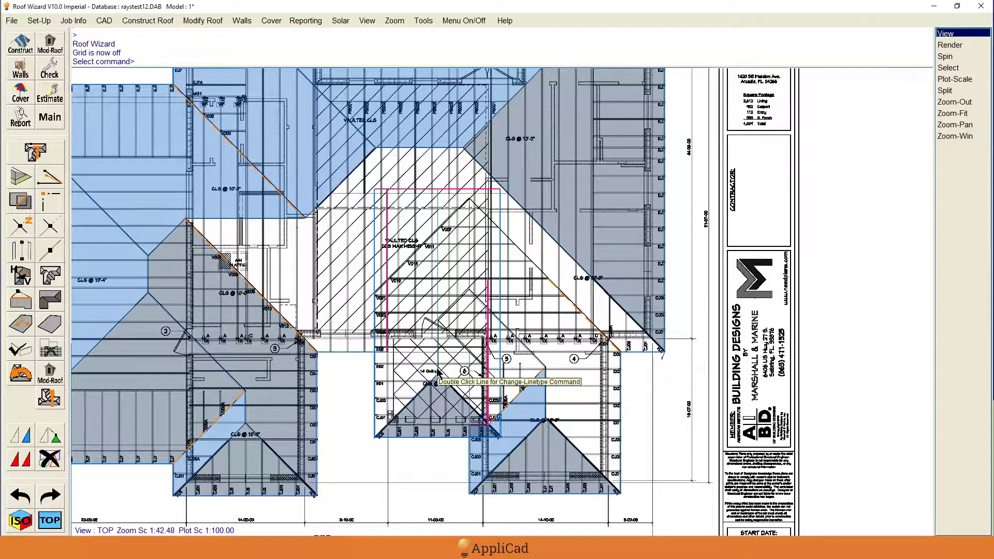
{"action": "scroll", "coordinate": [433, 368], "scroll_direction": "up", "scroll_amount": 3}
{"action": "scroll", "coordinate": [433, 366], "scroll_direction": "up", "scroll_amount": 1}
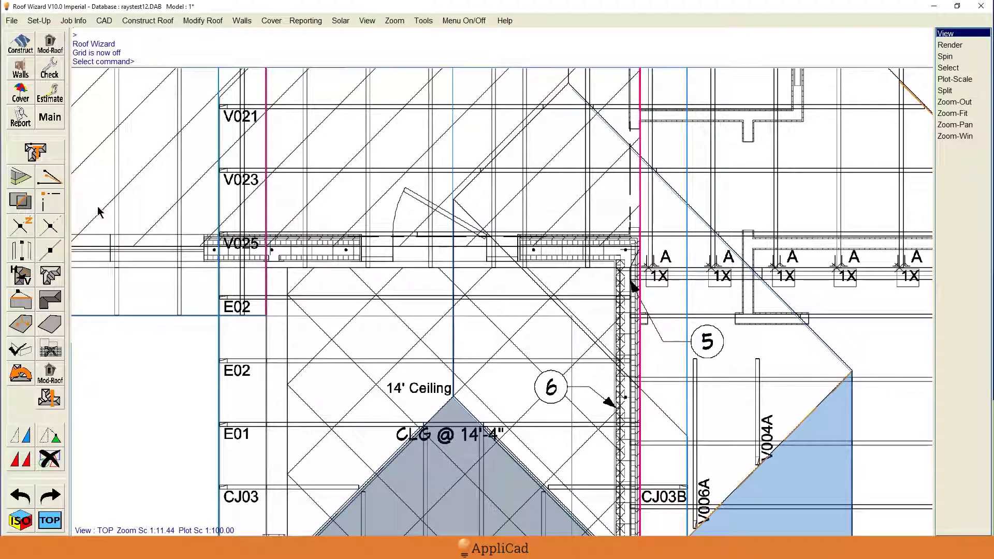
Step: Trim the line near 14' Ceiling by length, measuring from the 14' Ceiling apex
{"action": "left_click", "coordinate": [53, 232]}
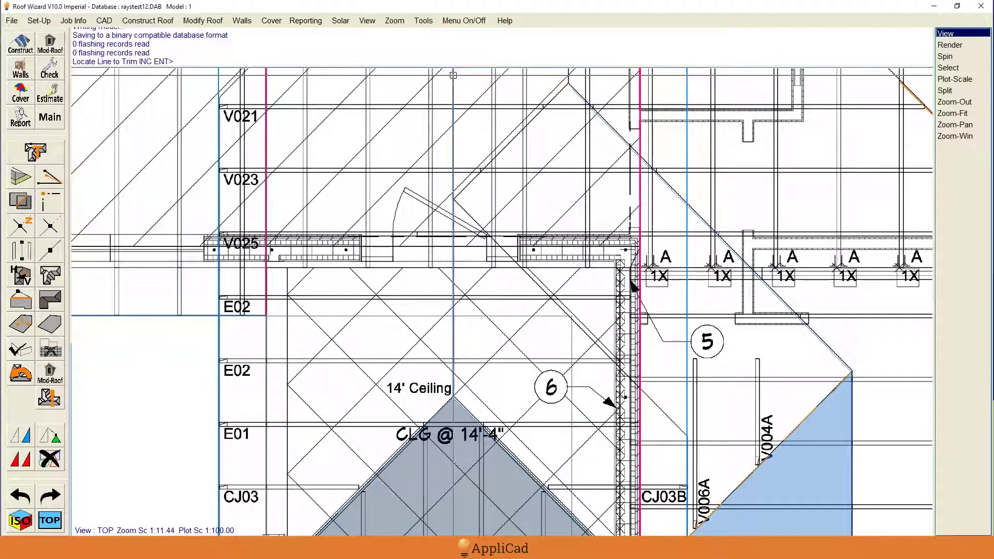
{"action": "left_click", "coordinate": [501, 161]}
{"action": "double_click", "coordinate": [463, 198]}
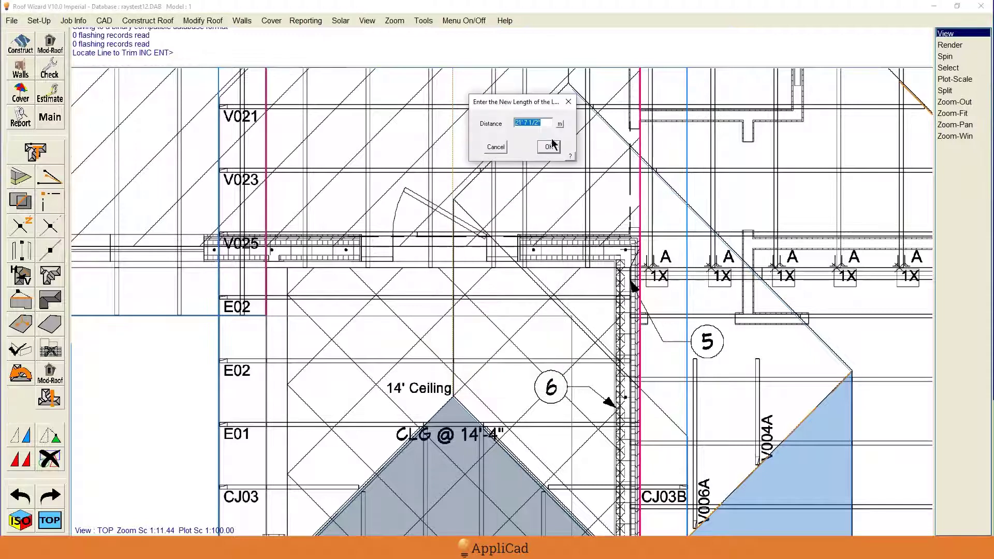
{"action": "left_click", "coordinate": [561, 124]}
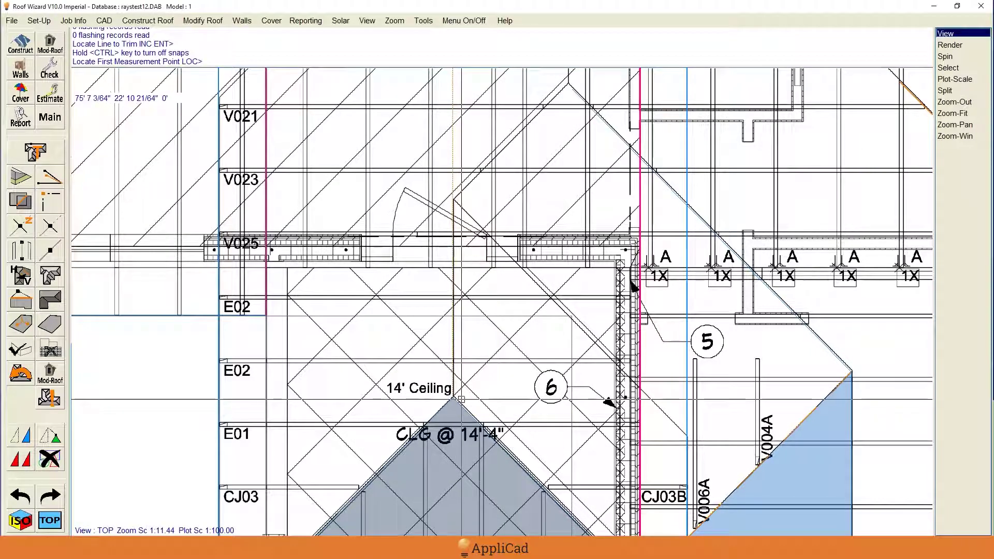
{"action": "scroll", "coordinate": [452, 397], "scroll_direction": "up", "scroll_amount": 1}
{"action": "scroll", "coordinate": [450, 397], "scroll_direction": "up", "scroll_amount": 1}
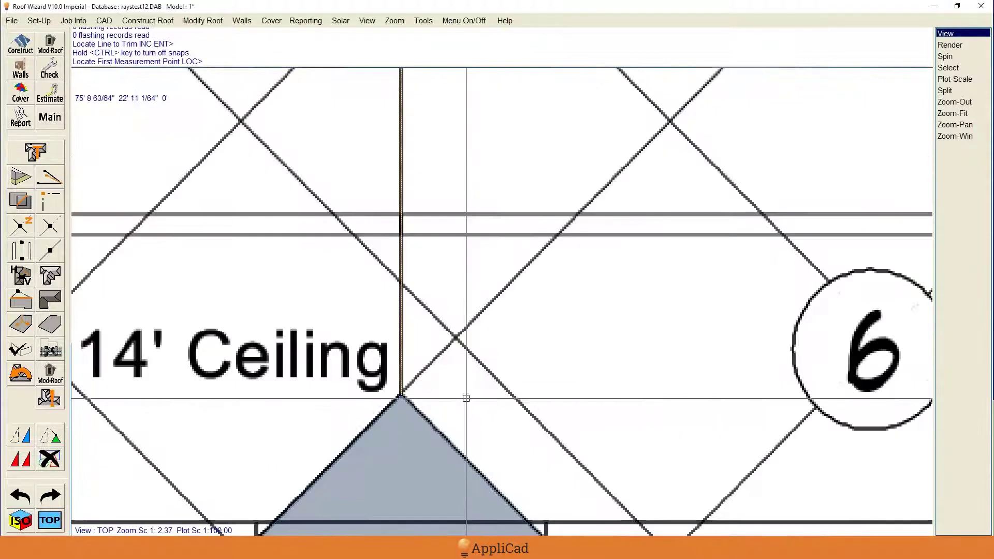
{"action": "scroll", "coordinate": [449, 399], "scroll_direction": "up", "scroll_amount": 1}
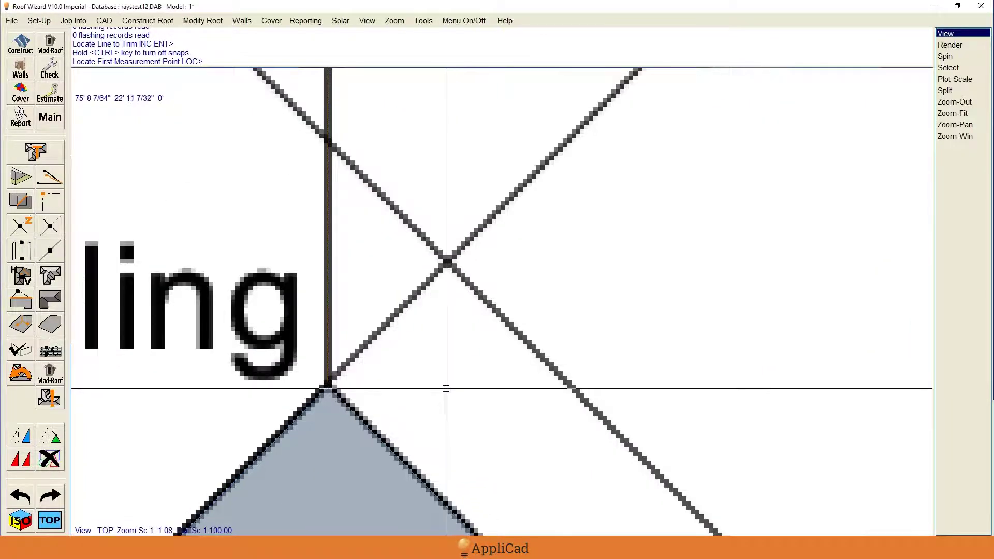
{"action": "left_click", "coordinate": [445, 388]}
{"action": "scroll", "coordinate": [451, 409], "scroll_direction": "down", "scroll_amount": 4}
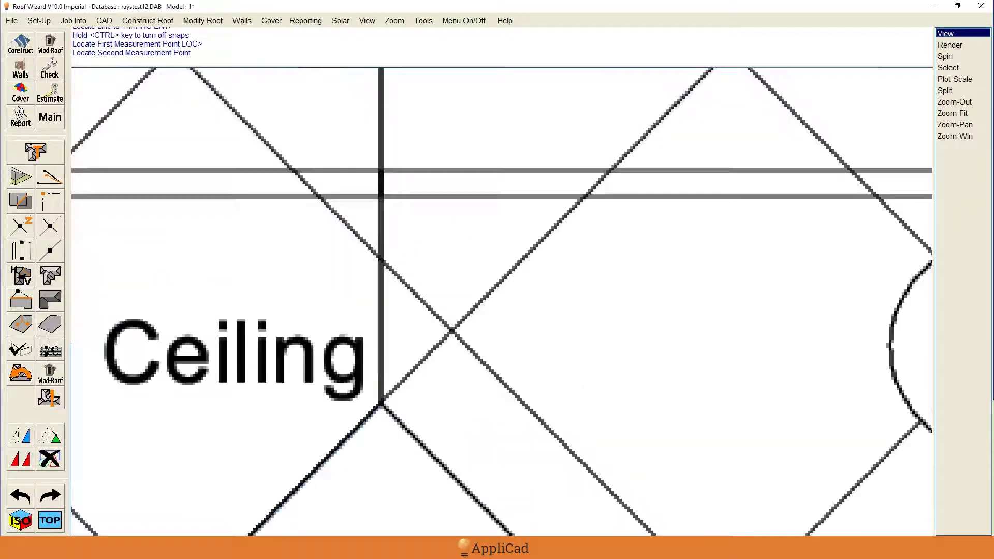
{"action": "scroll", "coordinate": [456, 435], "scroll_direction": "down", "scroll_amount": 1}
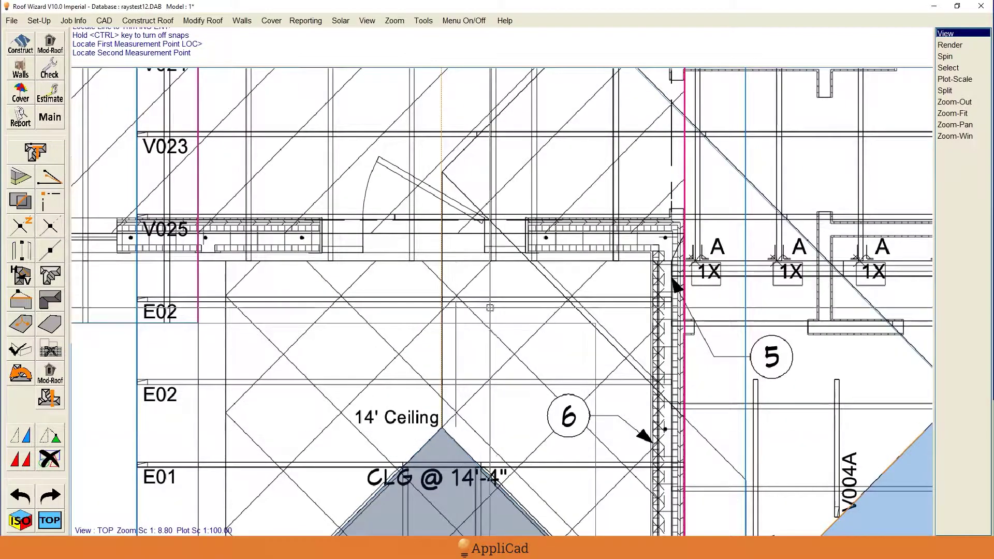
{"action": "scroll", "coordinate": [473, 166], "scroll_direction": "up", "scroll_amount": 1}
{"action": "scroll", "coordinate": [472, 166], "scroll_direction": "up", "scroll_amount": 3}
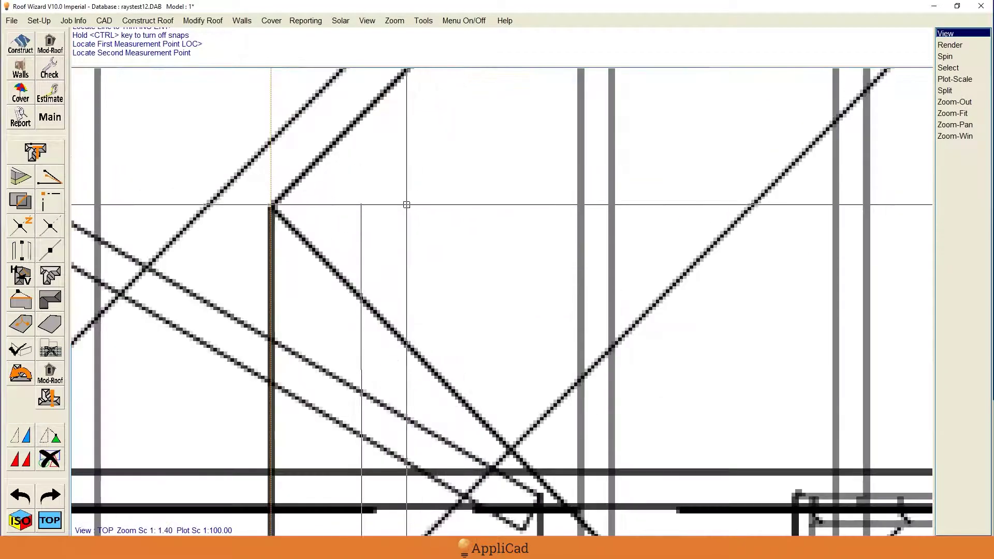
Step: Pick the second measuring point and confirm the 6' 3" line length
{"action": "left_click", "coordinate": [365, 207]}
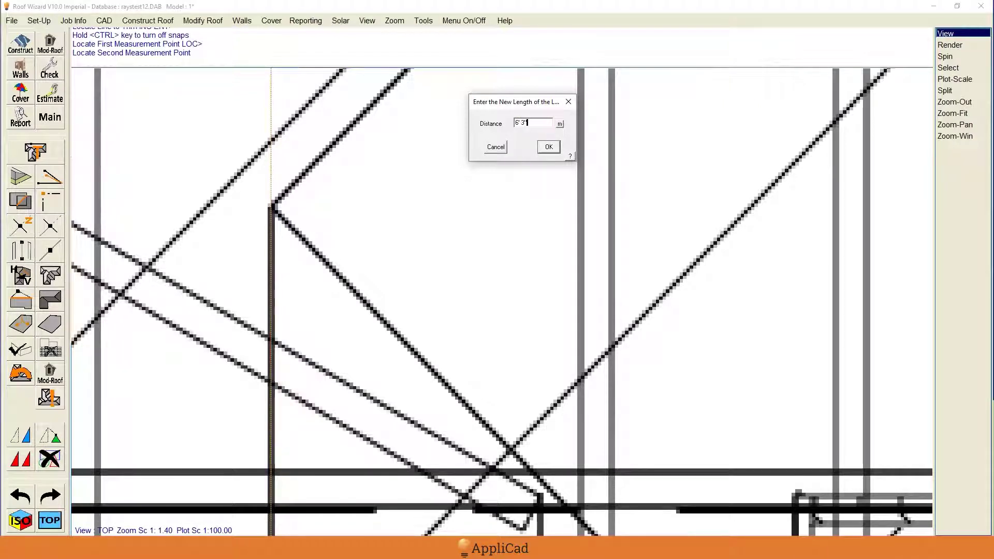
{"action": "left_click", "coordinate": [548, 147]}
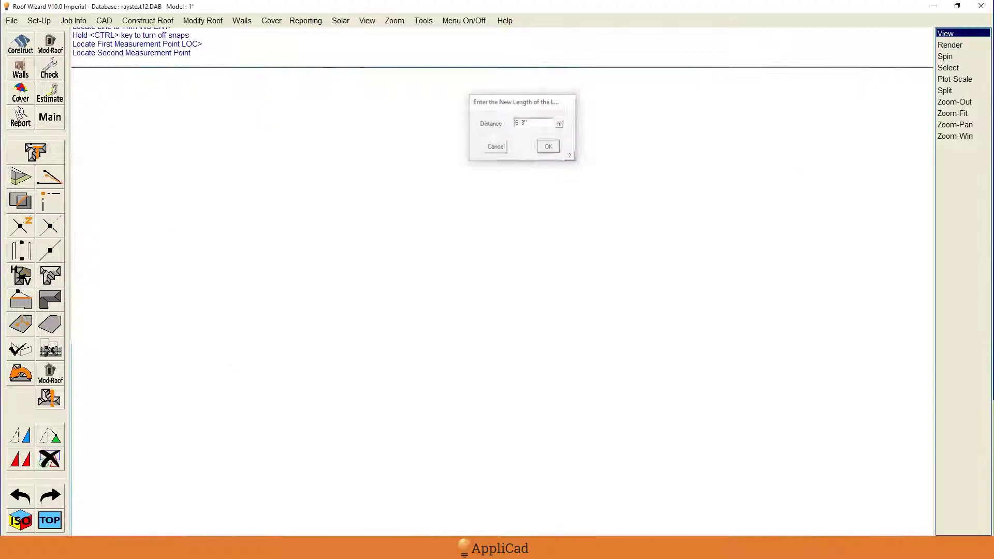
{"action": "scroll", "coordinate": [498, 165], "scroll_direction": "up", "scroll_amount": 2}
{"action": "scroll", "coordinate": [495, 165], "scroll_direction": "down", "scroll_amount": 2}
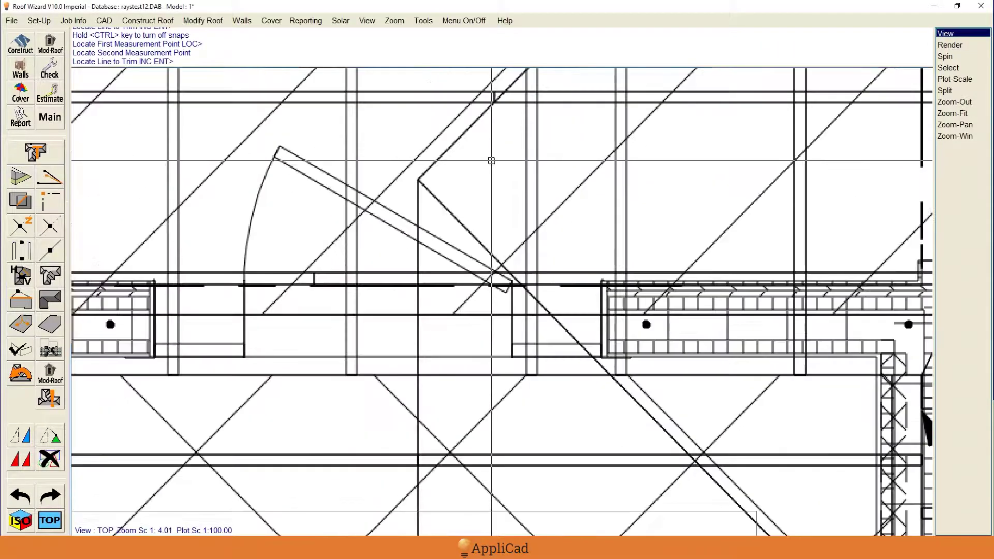
{"action": "key", "text": "Escape"}
{"action": "scroll", "coordinate": [218, 241], "scroll_direction": "down", "scroll_amount": 3}
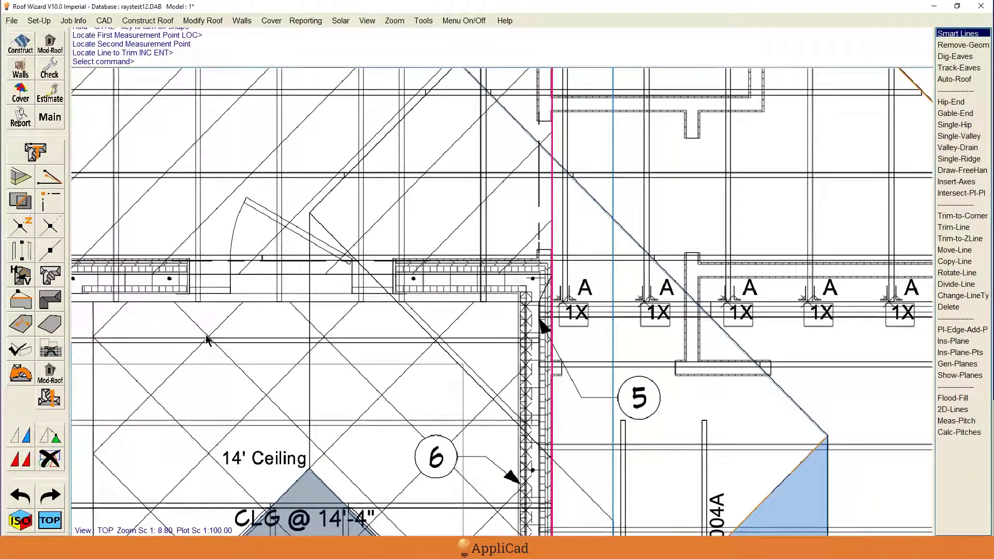
{"action": "scroll", "coordinate": [481, 432], "scroll_direction": "down", "scroll_amount": 4}
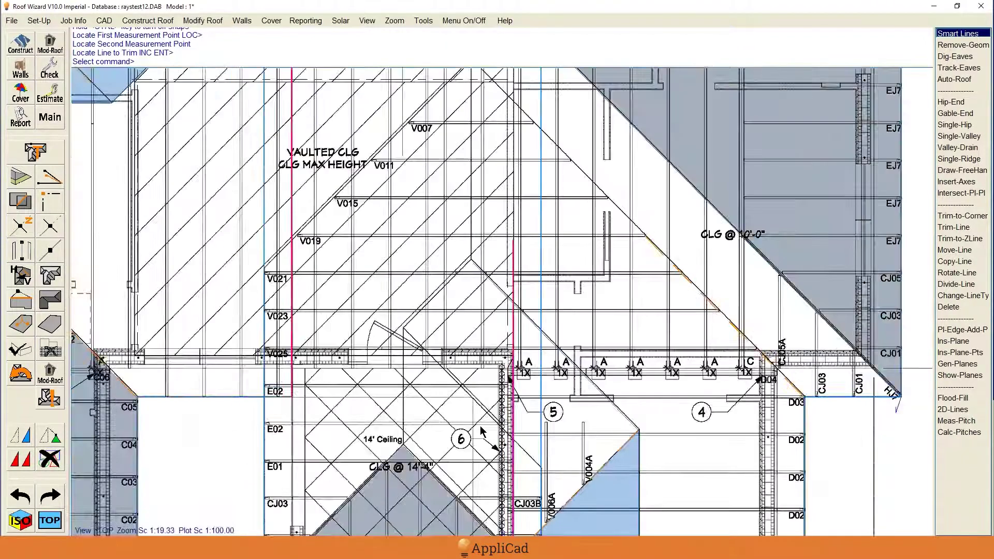
{"action": "key", "text": "Escape"}
{"action": "key", "text": "Escape"}
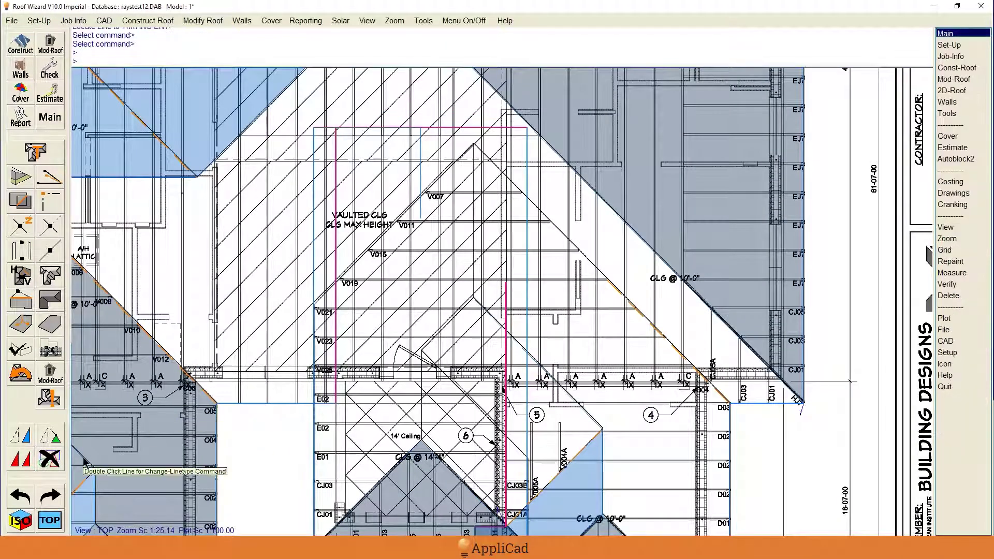
Step: Move another line to its new snapped position on the plan
{"action": "left_click", "coordinate": [25, 438]}
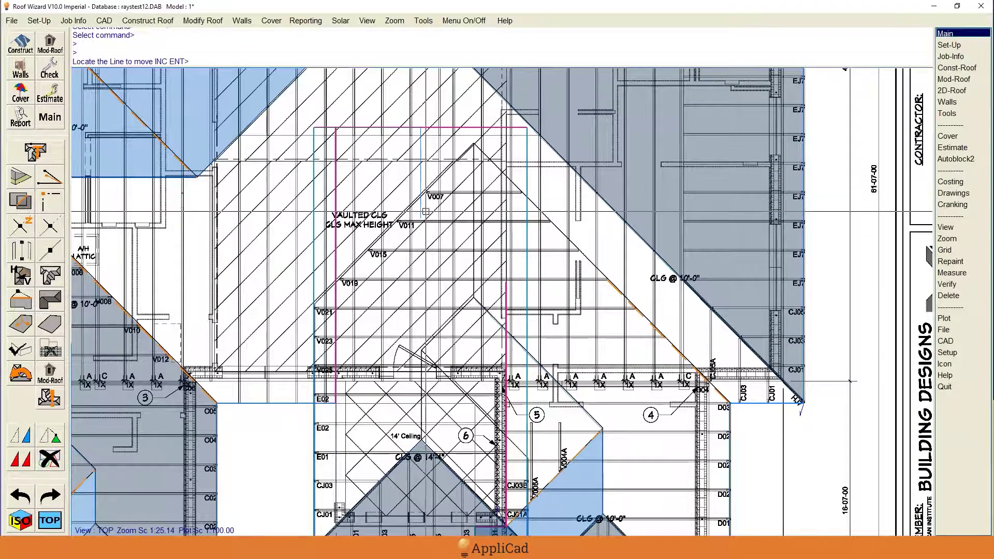
{"action": "left_click", "coordinate": [424, 246]}
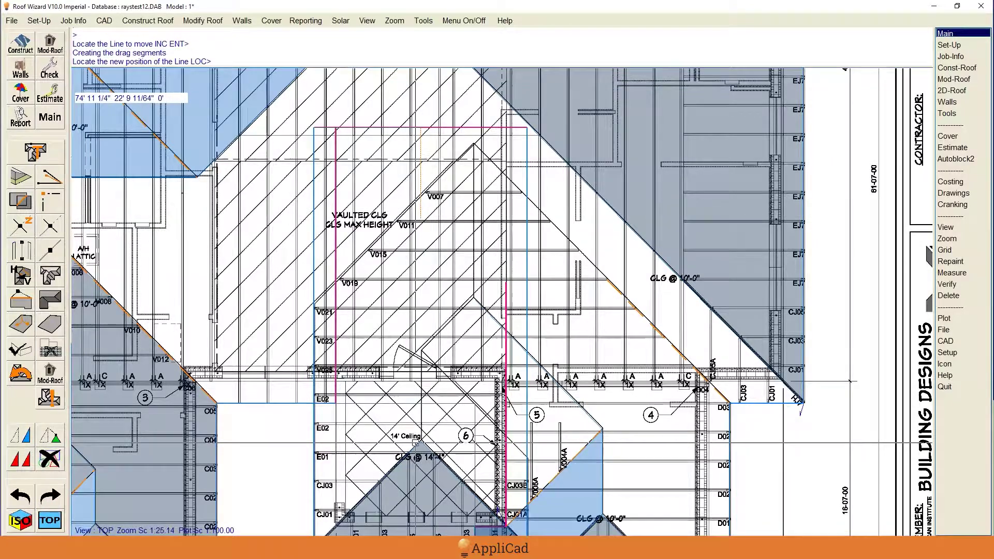
{"action": "left_click", "coordinate": [420, 443]}
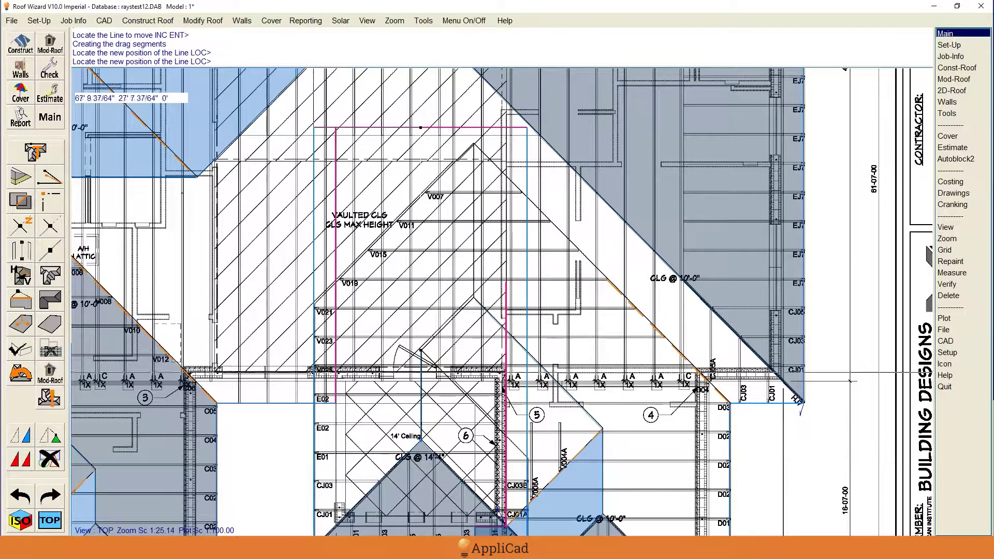
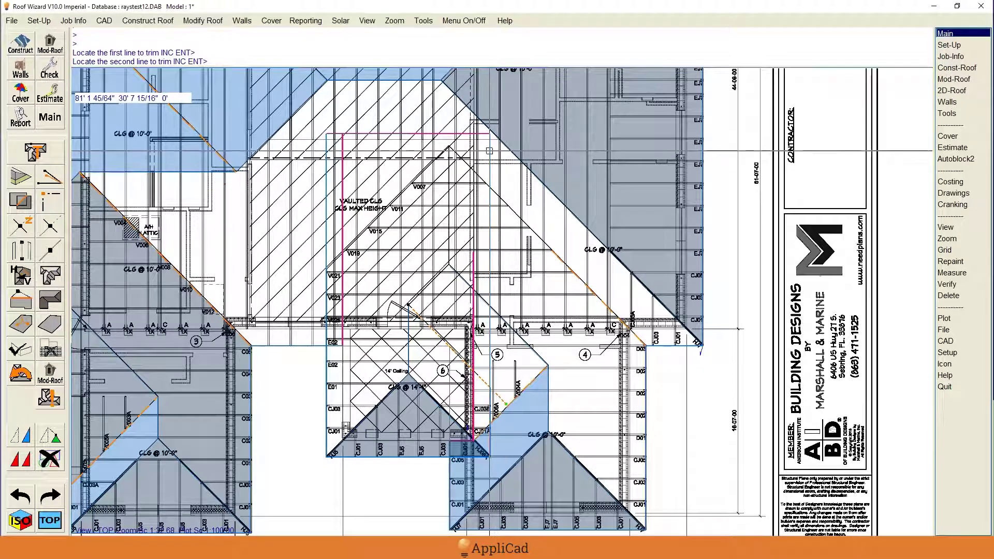
Step: Trim the orange diagonal back to the vertical line and switch to the 3D ISO view
{"action": "left_click", "coordinate": [489, 150]}
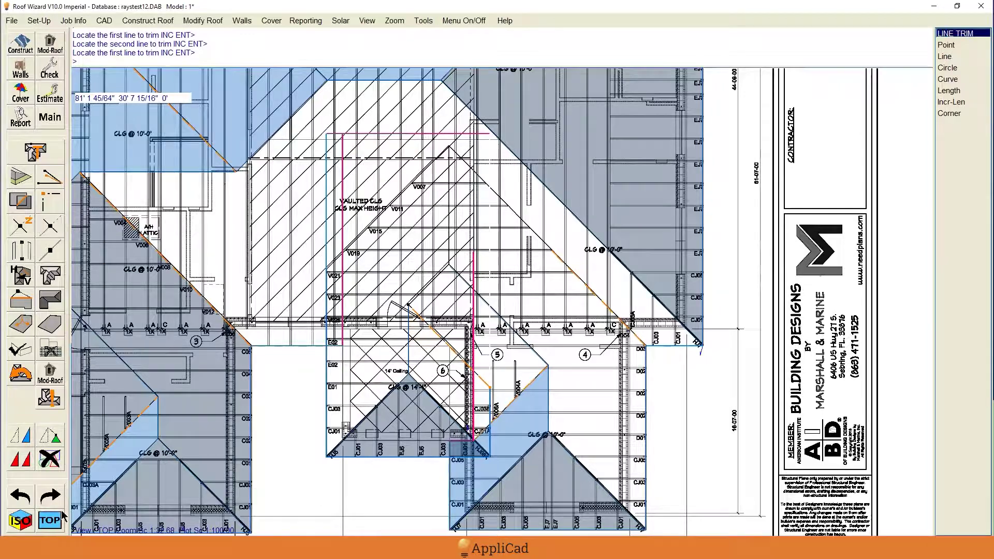
{"action": "left_click", "coordinate": [22, 524]}
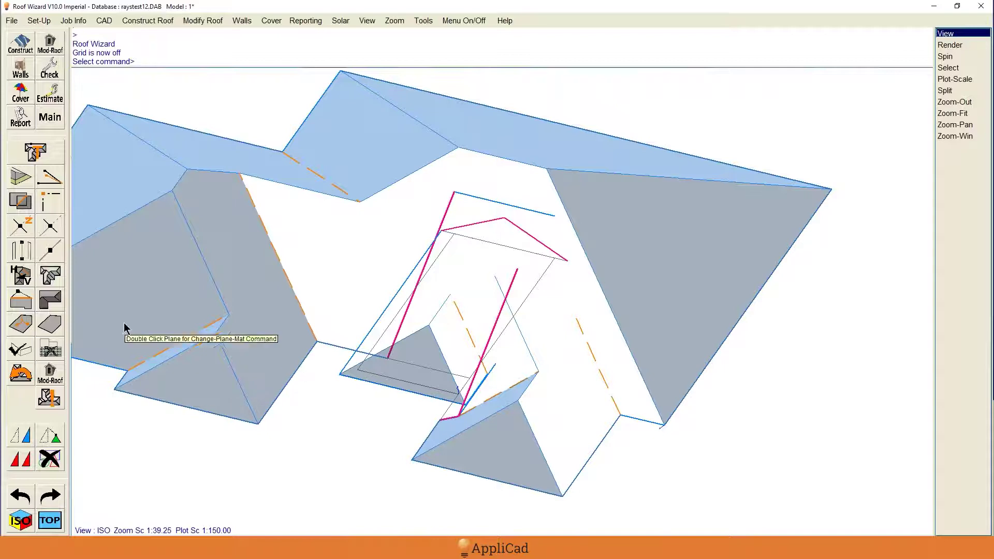
Step: Trim the magenta line to the orange line with Trim-to-ZLine, ignoring height
{"action": "left_click", "coordinate": [50, 202]}
{"action": "left_click", "coordinate": [518, 273]}
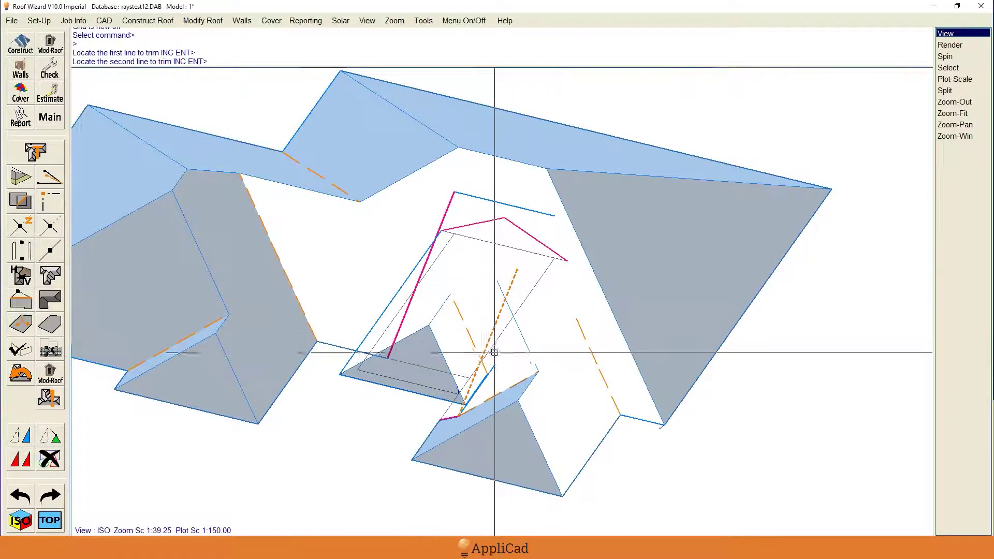
{"action": "left_click", "coordinate": [496, 388]}
{"action": "scroll", "coordinate": [496, 389], "scroll_direction": "up", "scroll_amount": 3}
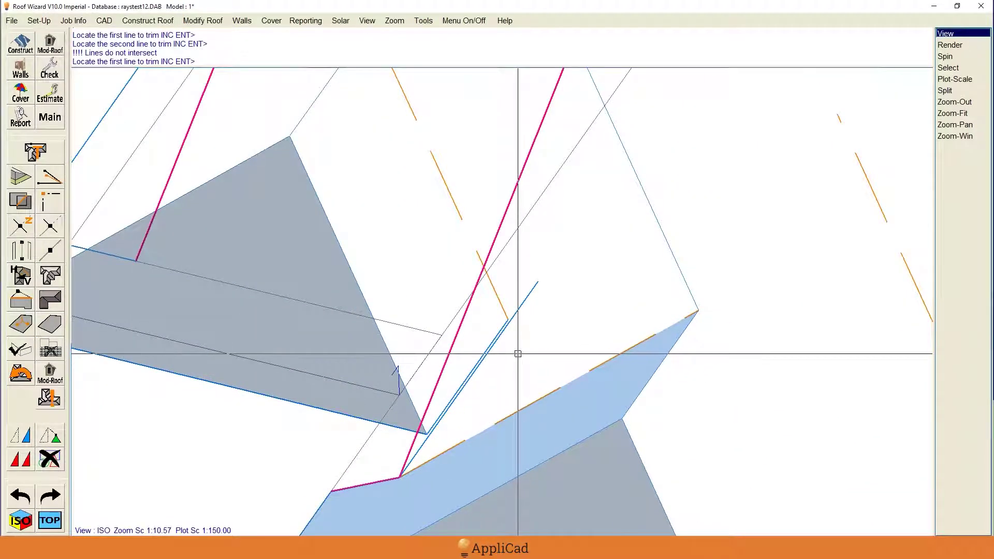
{"action": "key", "text": "Escape"}
{"action": "key", "text": "Escape"}
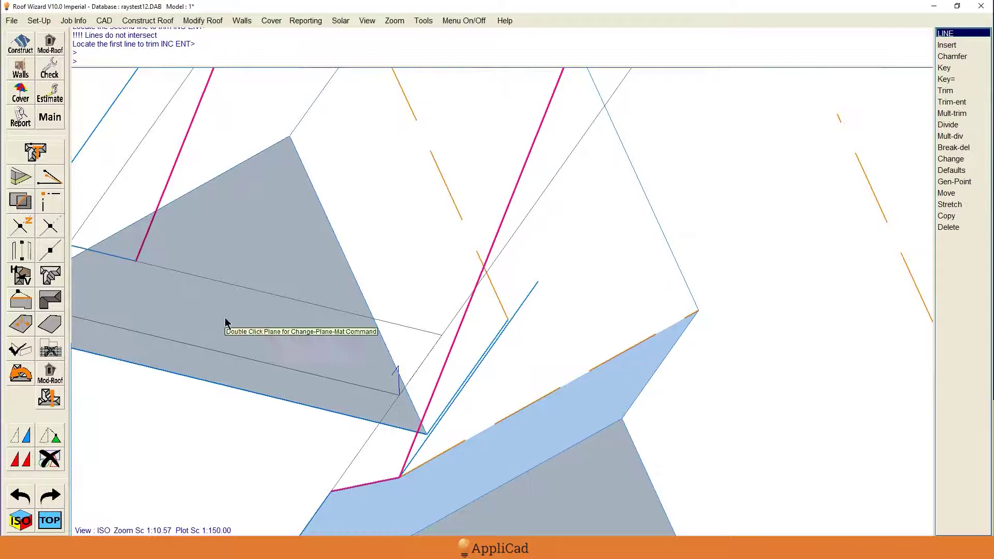
{"action": "left_click", "coordinate": [9, 237]}
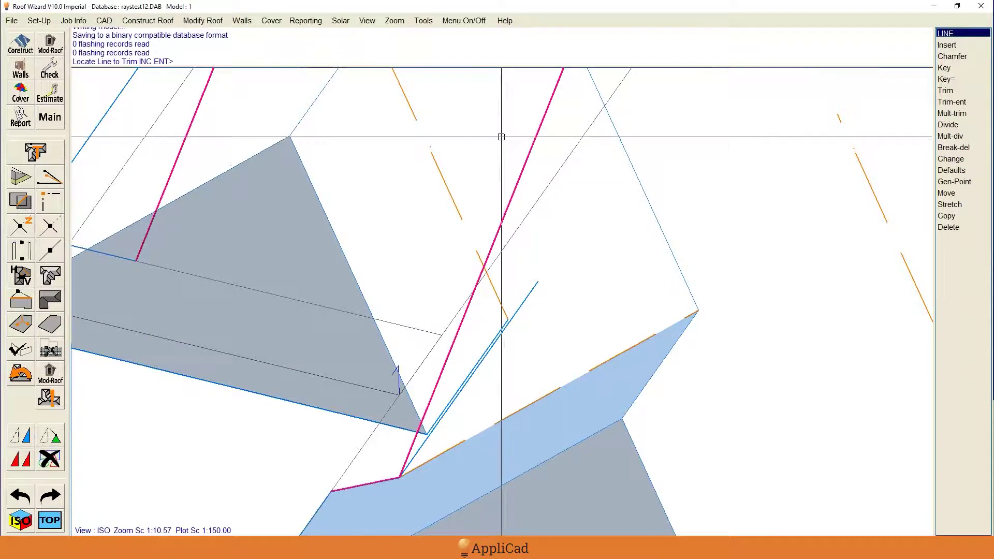
{"action": "left_click", "coordinate": [557, 83]}
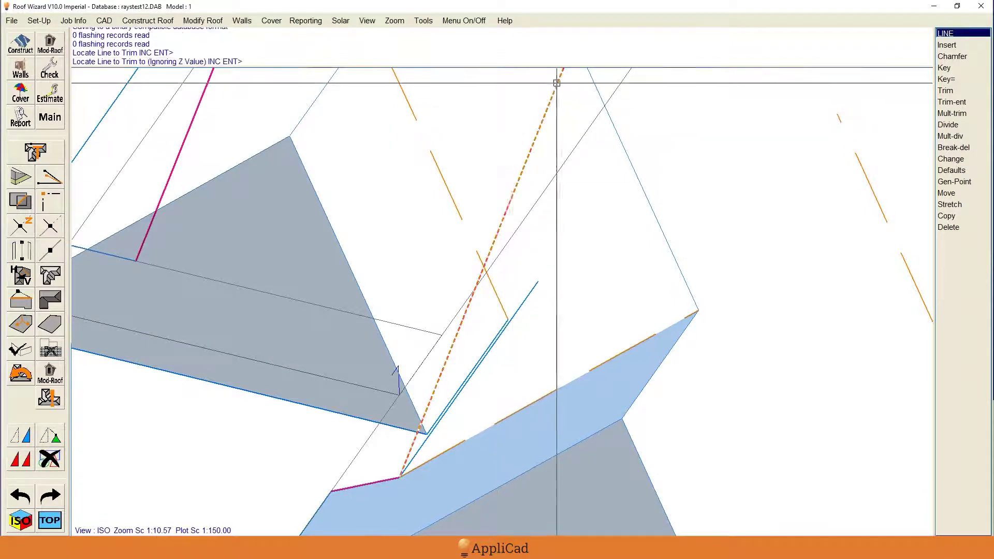
{"action": "left_click", "coordinate": [450, 194]}
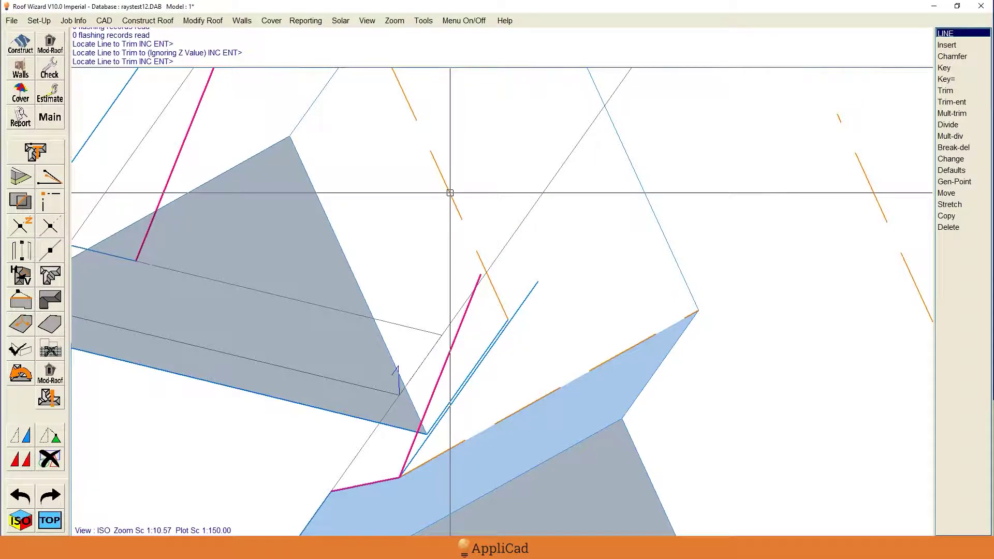
{"action": "key", "text": "Escape"}
Step: Trim the orange line back so it ends at the magenta line
{"action": "left_click", "coordinate": [28, 227]}
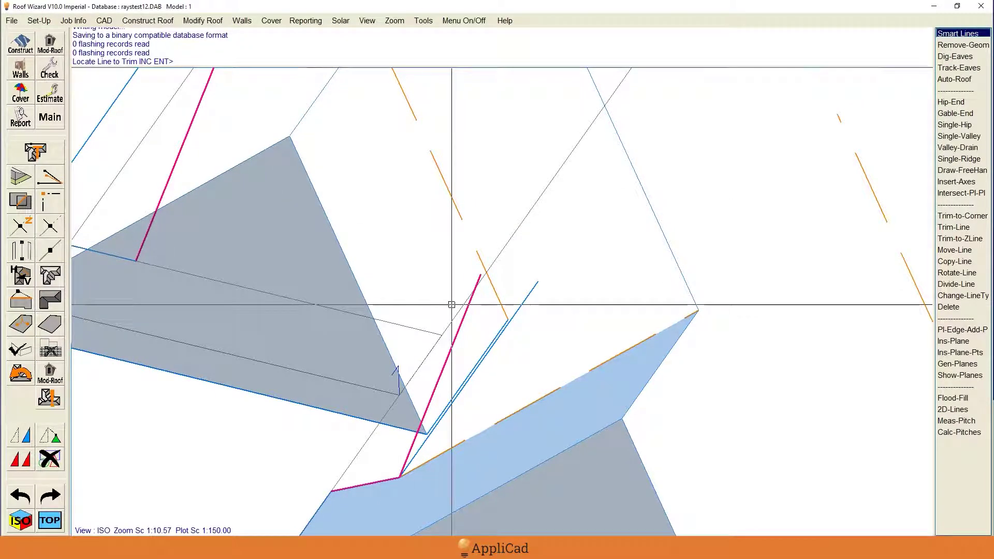
{"action": "left_click", "coordinate": [501, 302]}
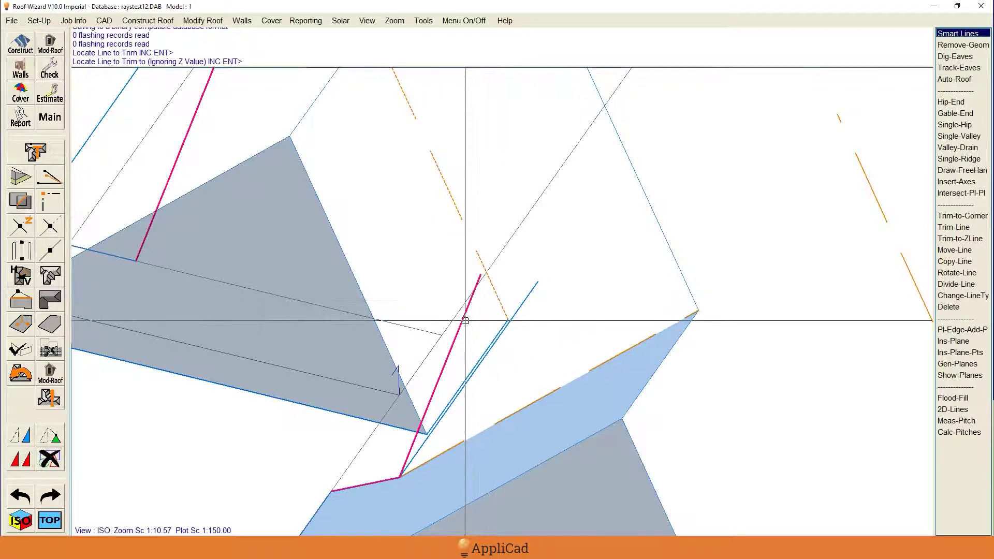
{"action": "left_click", "coordinate": [463, 321]}
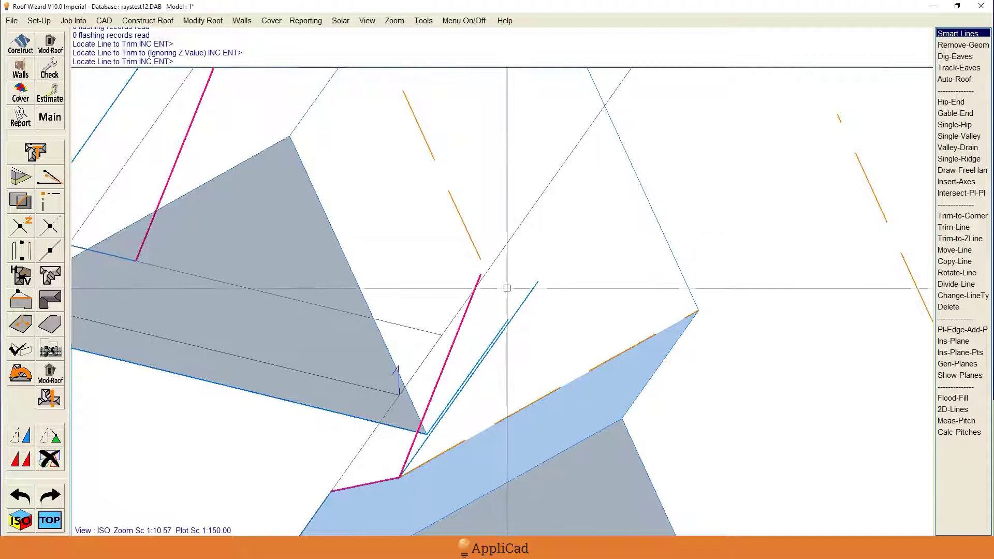
{"action": "key", "text": "Escape"}
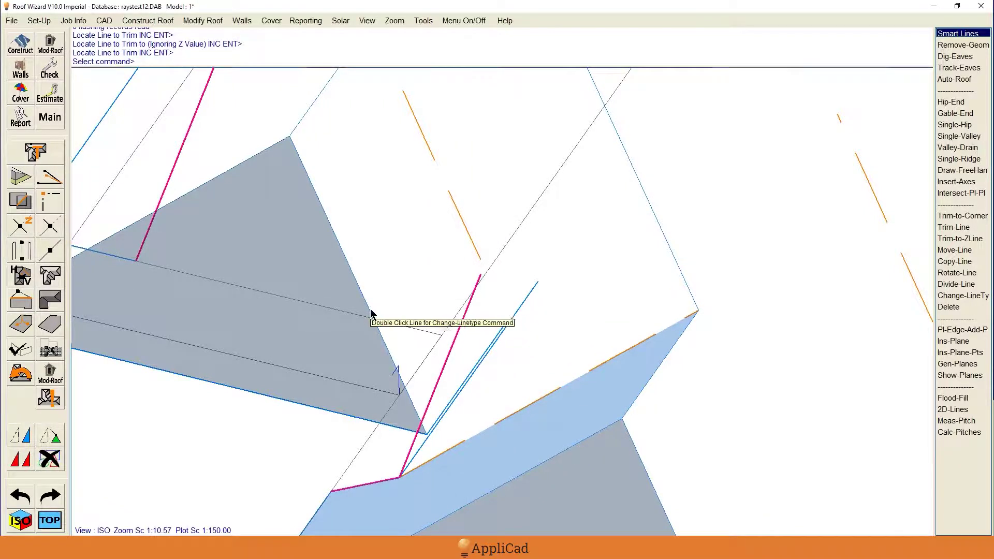
{"action": "scroll", "coordinate": [337, 312], "scroll_direction": "down", "scroll_amount": 1}
{"action": "scroll", "coordinate": [360, 358], "scroll_direction": "down", "scroll_amount": 1}
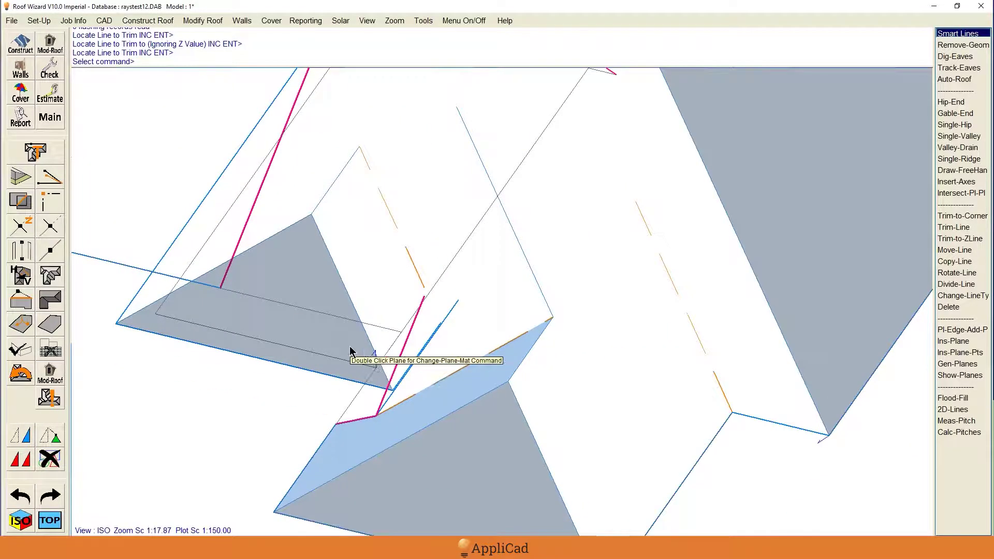
Step: Copy the orange line and the valley line into the gable section at snapped endpoints
{"action": "left_click", "coordinate": [24, 463]}
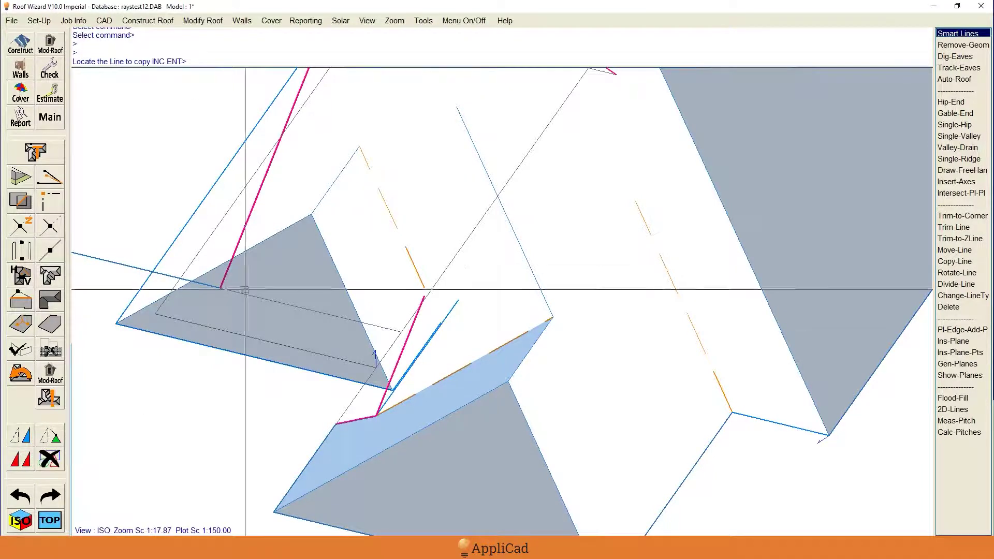
{"action": "left_click", "coordinate": [410, 262]}
{"action": "middle_click", "coordinate": [439, 324]}
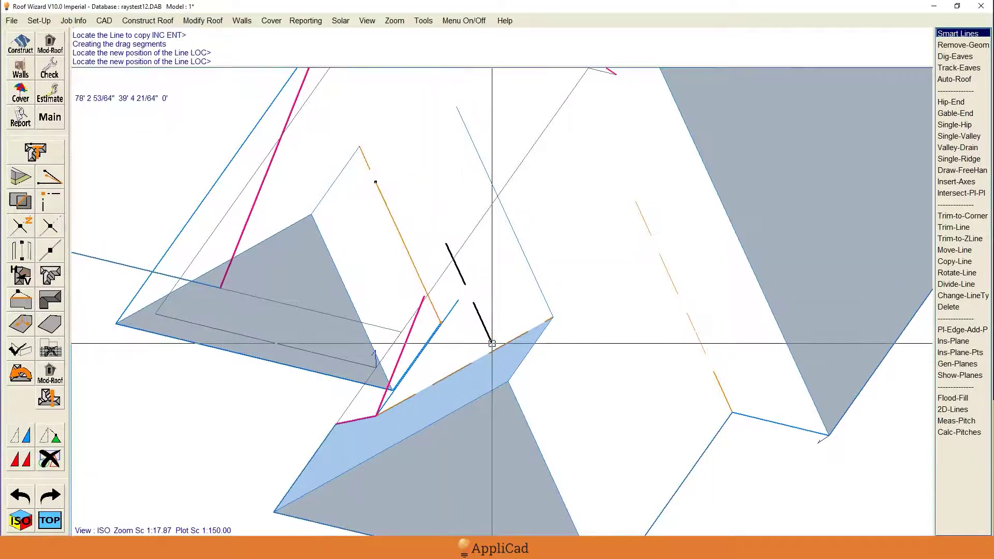
{"action": "right_click", "coordinate": [493, 310]}
{"action": "right_click", "coordinate": [495, 279]}
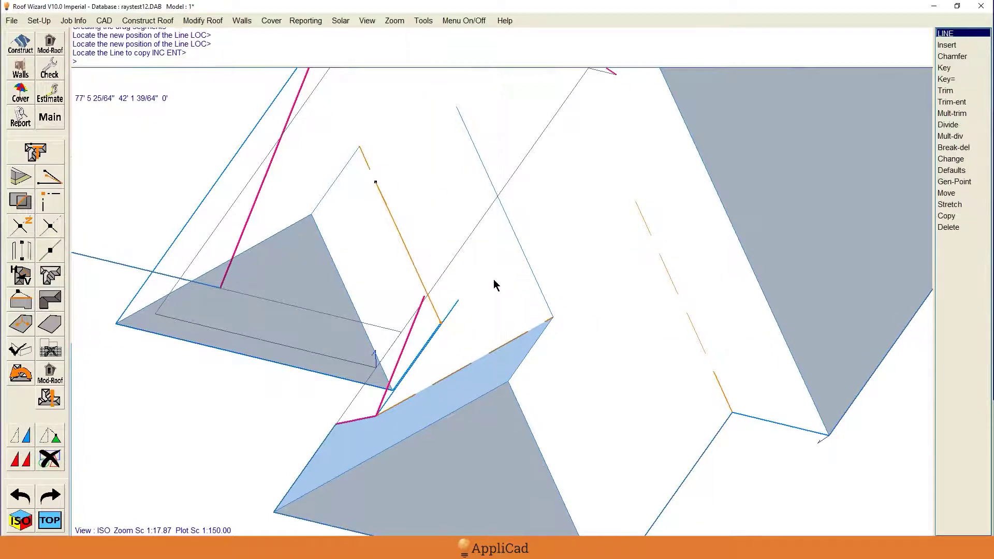
{"action": "scroll", "coordinate": [493, 294], "scroll_direction": "down", "scroll_amount": 1}
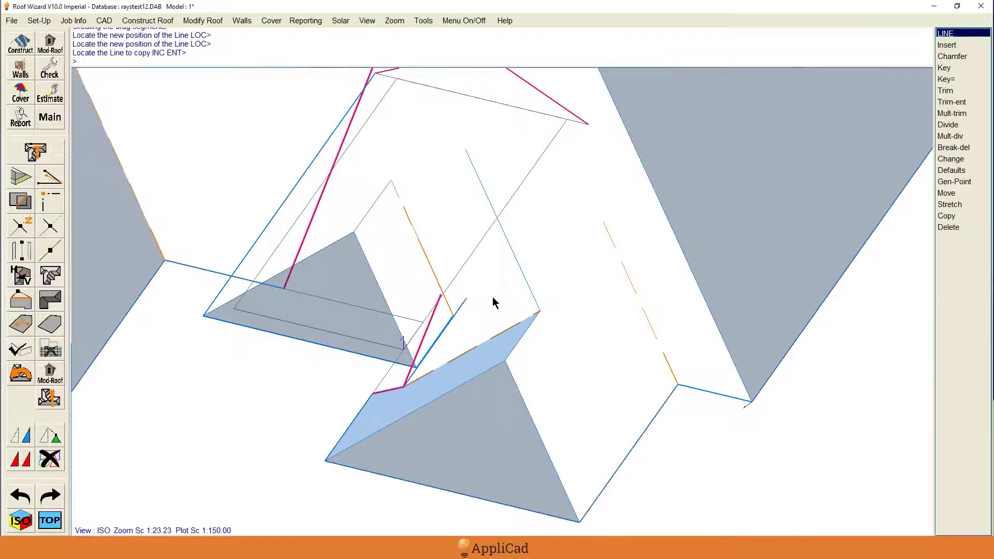
{"action": "scroll", "coordinate": [493, 297], "scroll_direction": "down", "scroll_amount": 2}
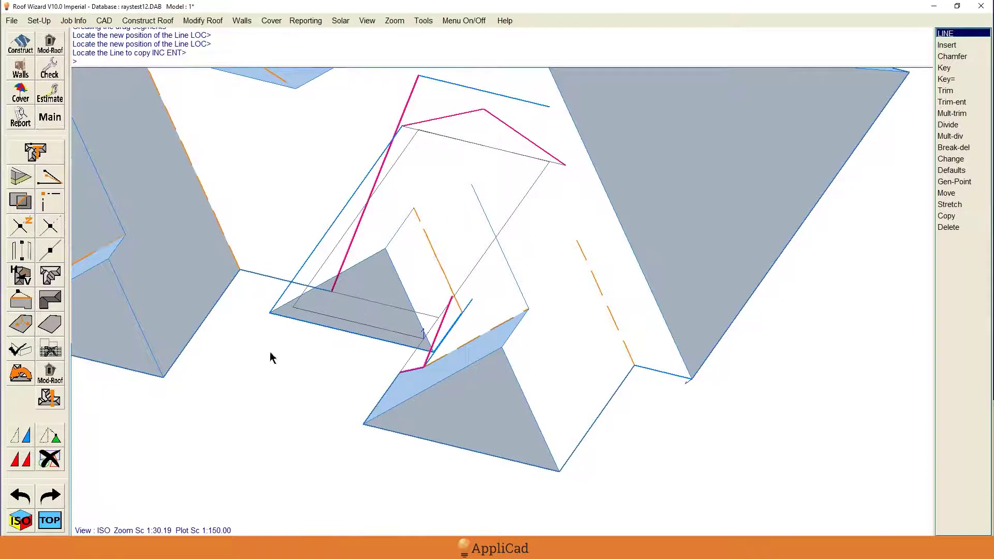
{"action": "left_click", "coordinate": [26, 460]}
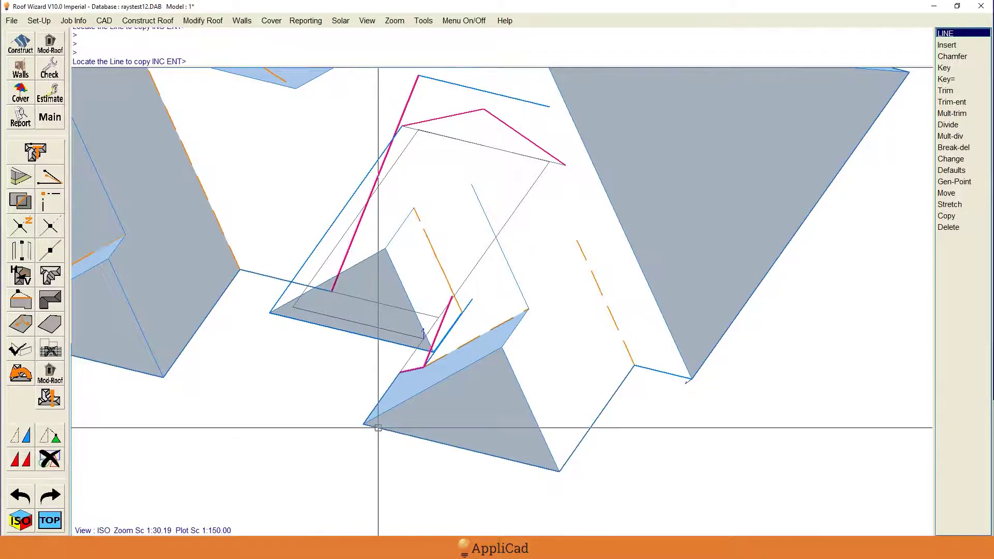
{"action": "left_click", "coordinate": [379, 415]}
{"action": "middle_click", "coordinate": [413, 209]}
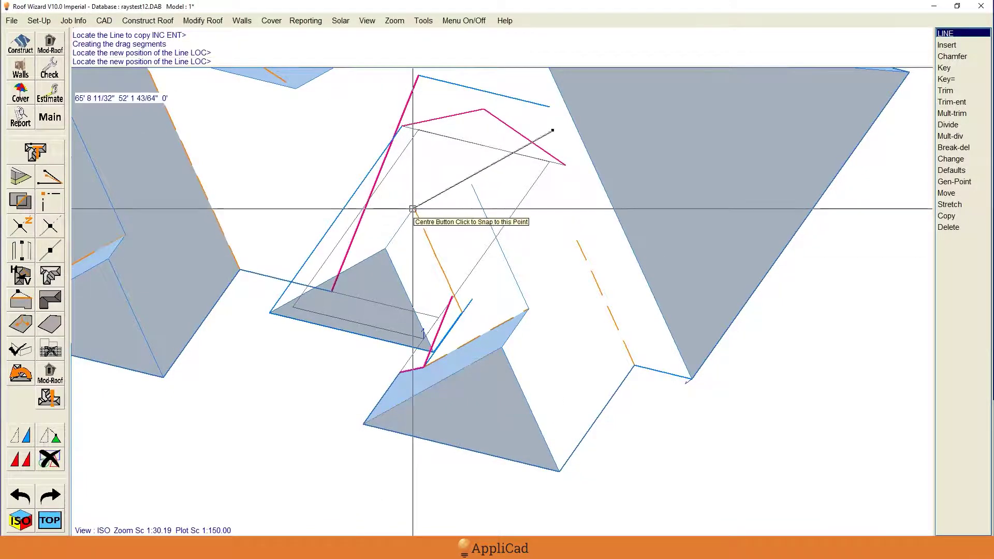
{"action": "right_click", "coordinate": [319, 290]}
{"action": "right_click", "coordinate": [318, 290]}
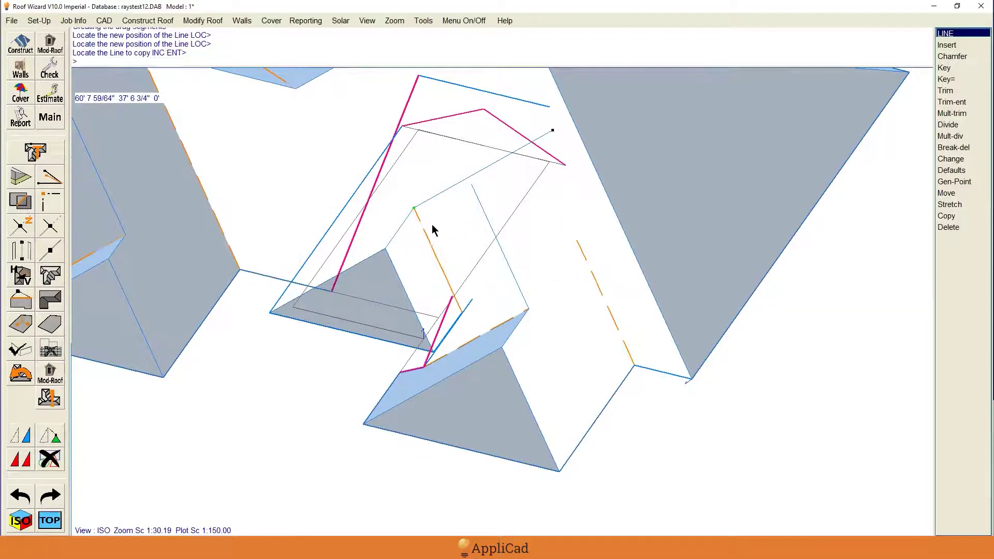
Step: Trim the copied lines to meet at their junction, then show the TOP plan view
{"action": "left_click", "coordinate": [21, 226]}
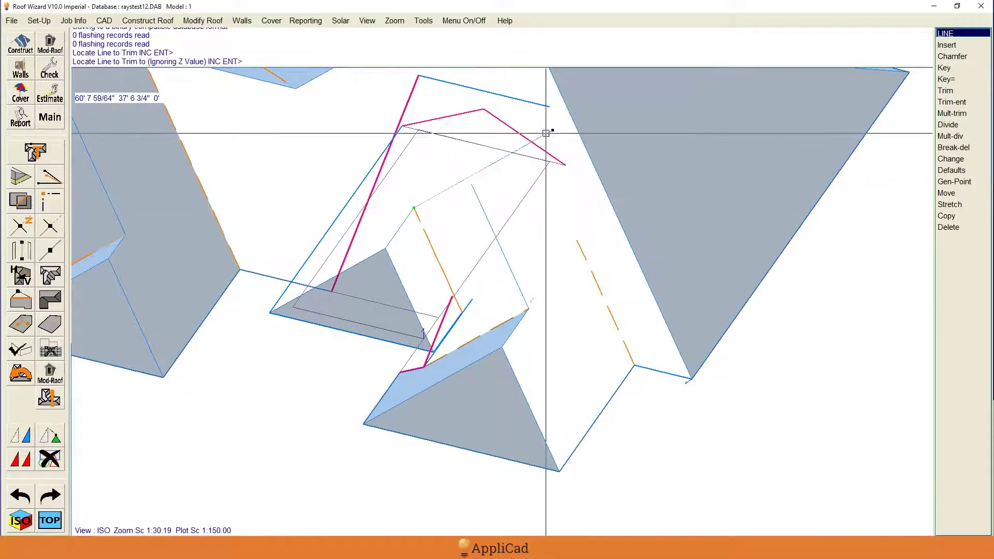
{"action": "left_click", "coordinate": [473, 183]}
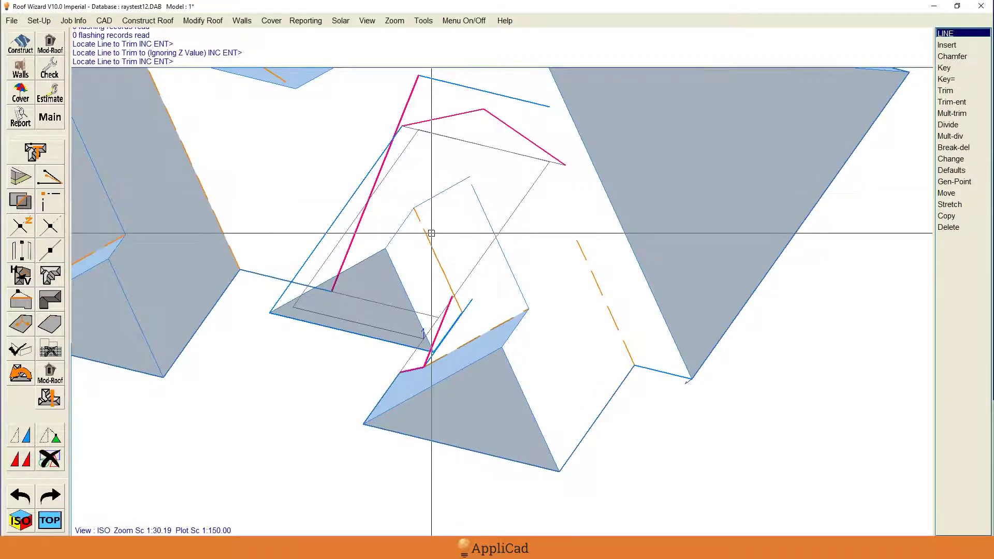
{"action": "right_click", "coordinate": [402, 241]}
{"action": "left_click", "coordinate": [20, 226]}
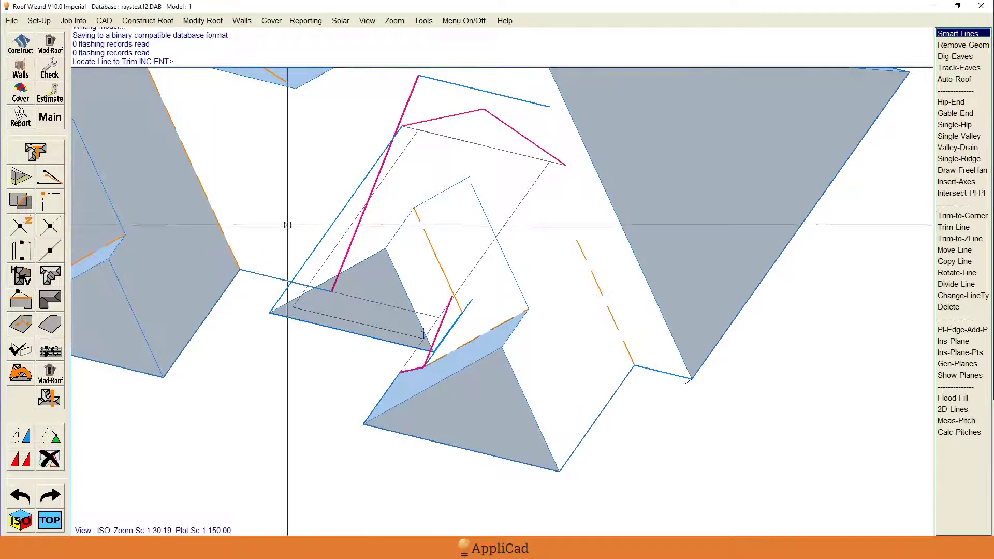
{"action": "left_click", "coordinate": [466, 185]}
{"action": "left_click", "coordinate": [473, 182]}
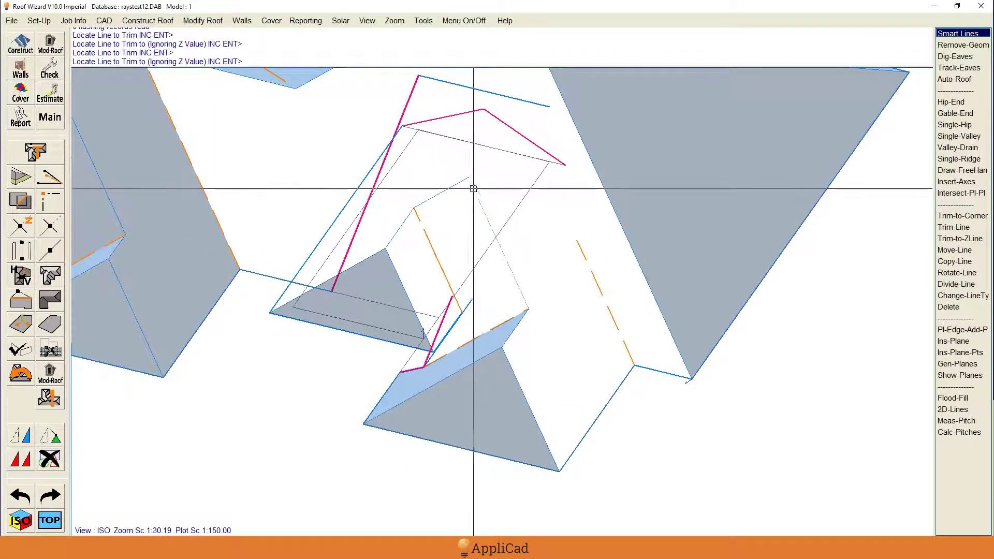
{"action": "left_click", "coordinate": [459, 181]}
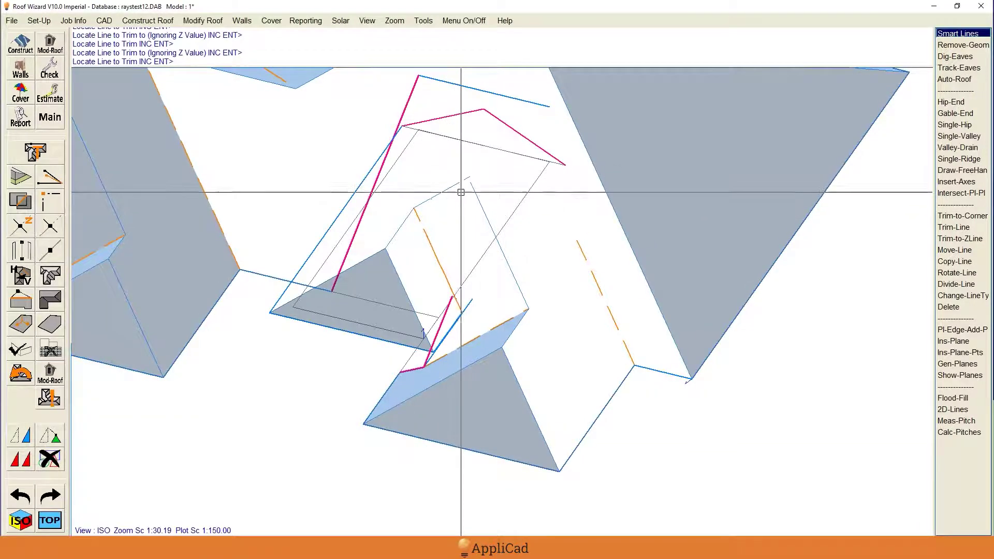
{"action": "right_click", "coordinate": [294, 294]}
{"action": "left_click", "coordinate": [50, 521]}
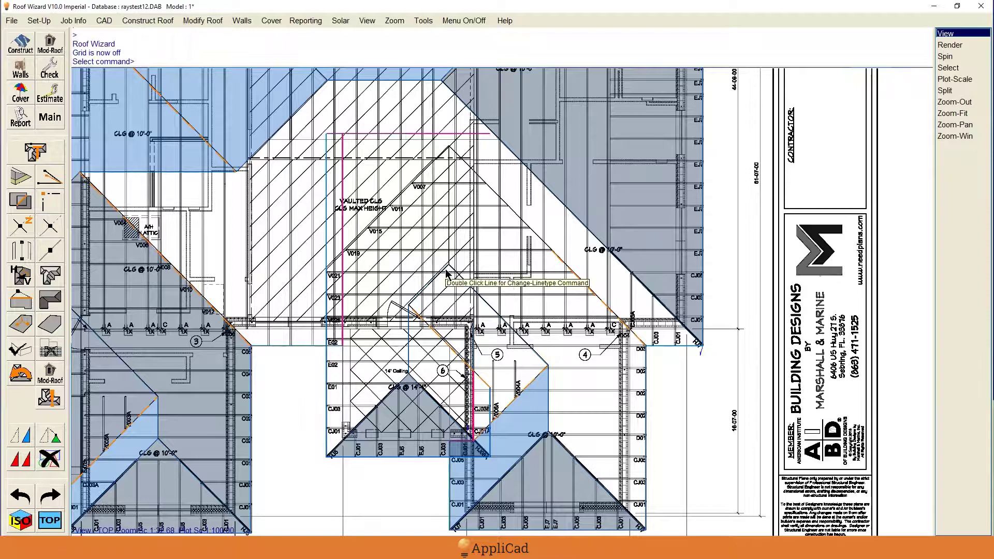
Step: Zoom in on the new line junctions in plan, then return to the 3D ISO view
{"action": "scroll", "coordinate": [446, 272], "scroll_direction": "up", "scroll_amount": 10}
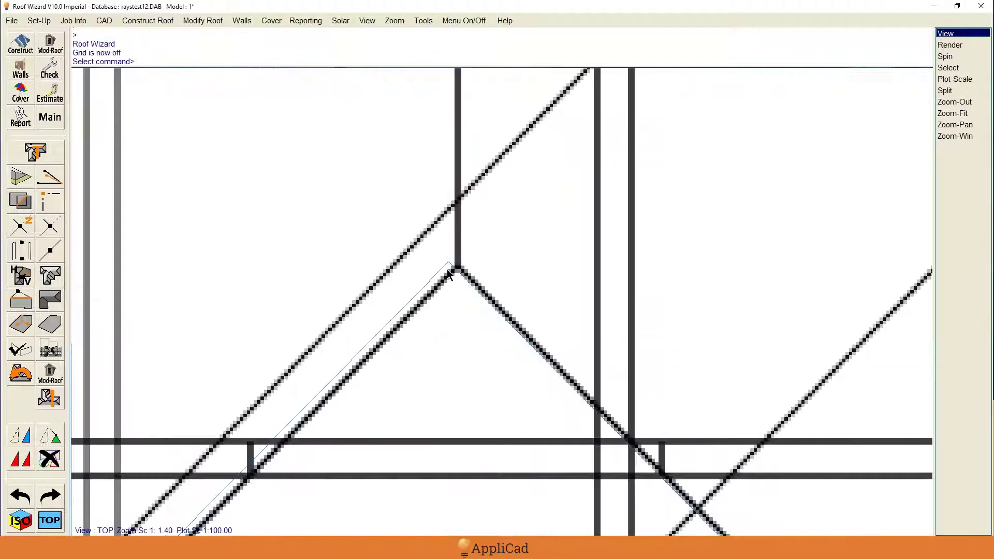
{"action": "scroll", "coordinate": [448, 274], "scroll_direction": "down", "scroll_amount": 10}
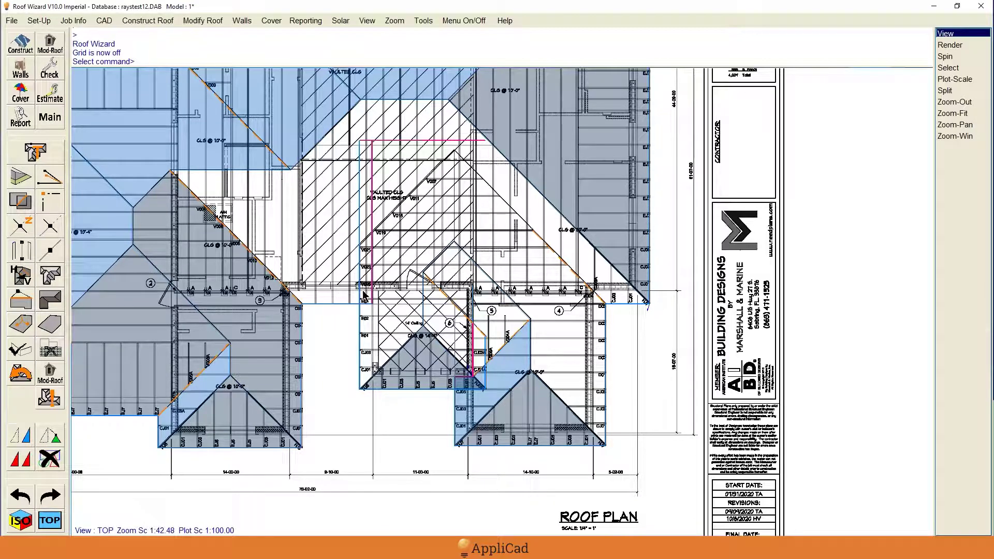
{"action": "left_click", "coordinate": [21, 521]}
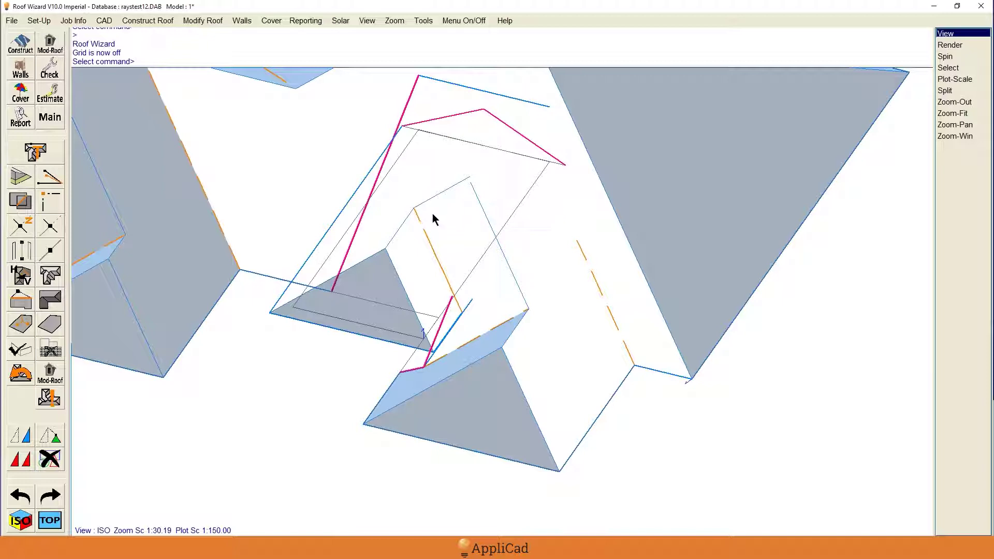
Step: Select the grey triangular gable face and its fascia for a Move INC ENT
{"action": "left_click", "coordinate": [50, 373]}
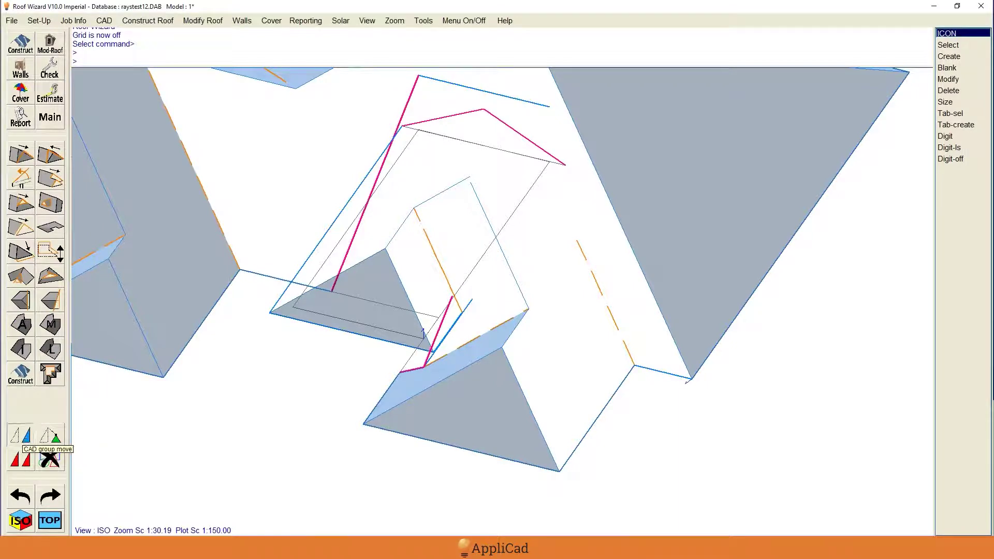
{"action": "left_click", "coordinate": [50, 436]}
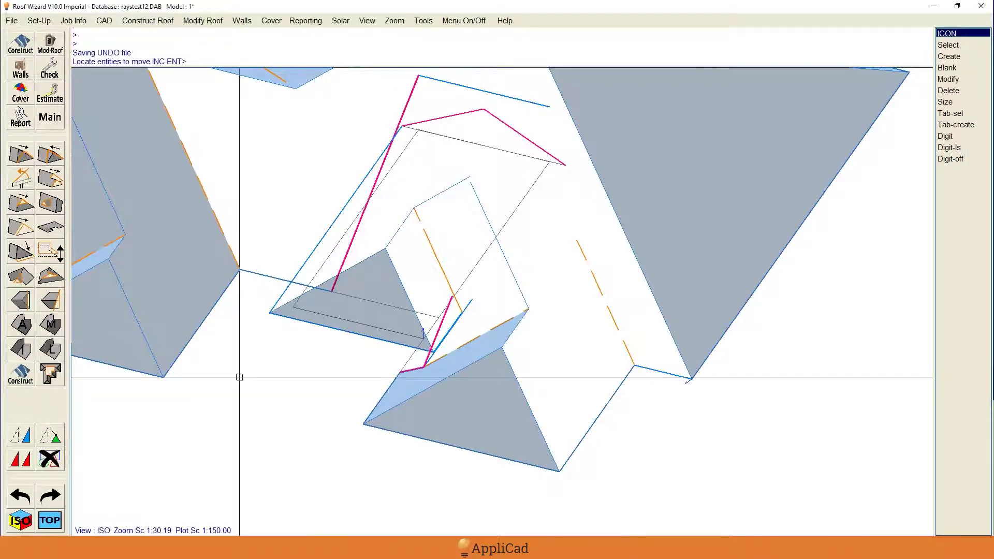
{"action": "left_click", "coordinate": [374, 273]}
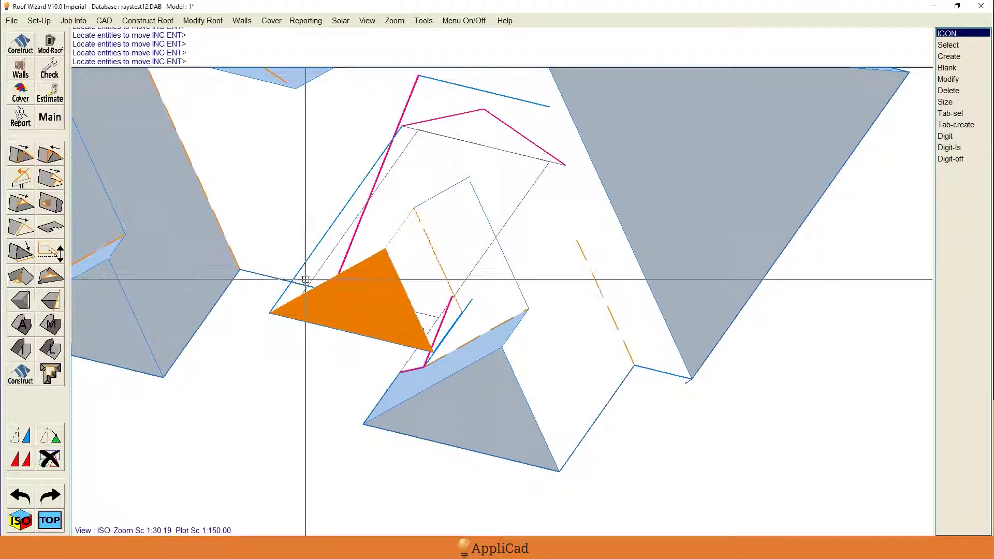
{"action": "left_click", "coordinate": [449, 334]}
{"action": "key", "text": "y"}
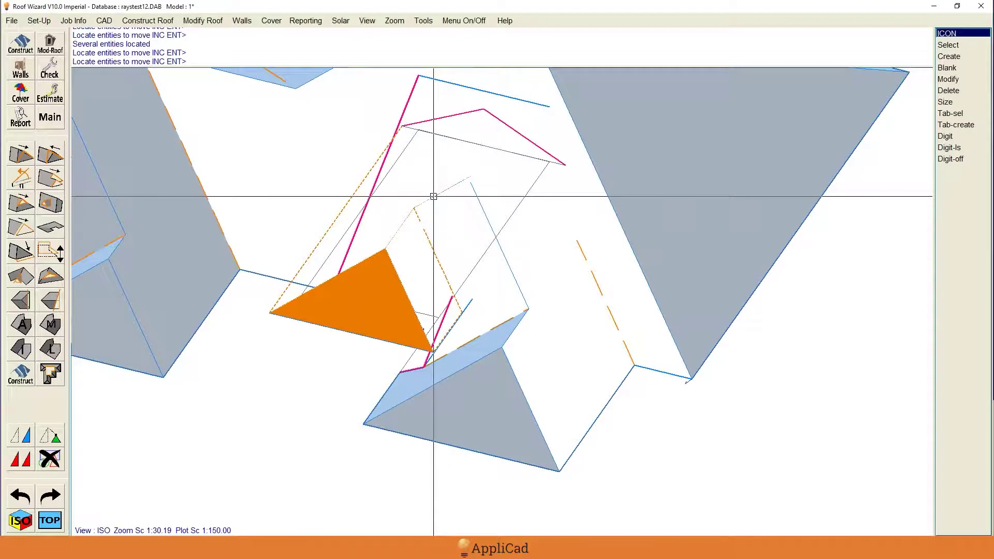
{"action": "key", "text": "Return"}
{"action": "key", "text": "Return"}
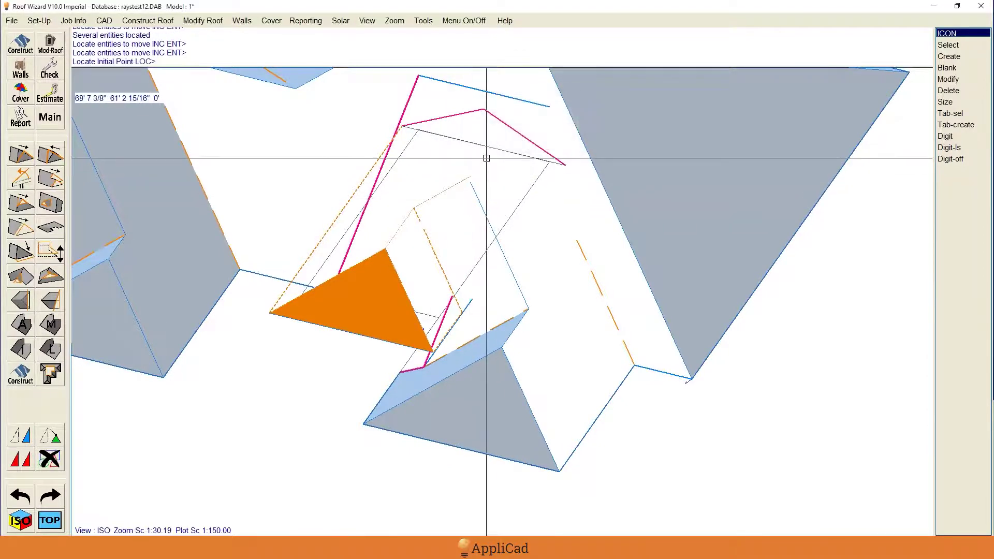
Step: Move the gable face and fascia from the first roof vertex onto the target vertex
{"action": "scroll", "coordinate": [466, 173], "scroll_direction": "up", "scroll_amount": 5}
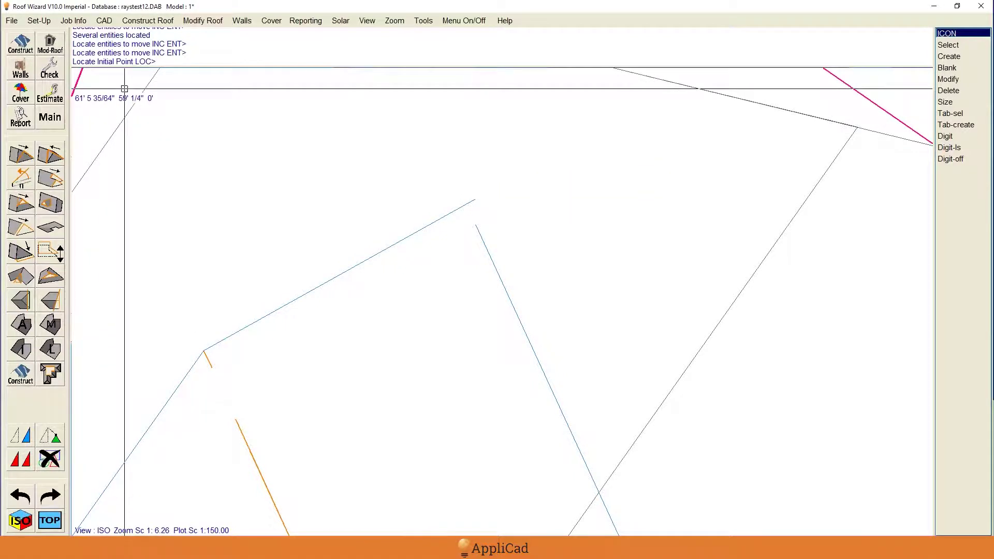
{"action": "middle_click", "coordinate": [474, 200]}
{"action": "scroll", "coordinate": [533, 120], "scroll_direction": "down", "scroll_amount": 2}
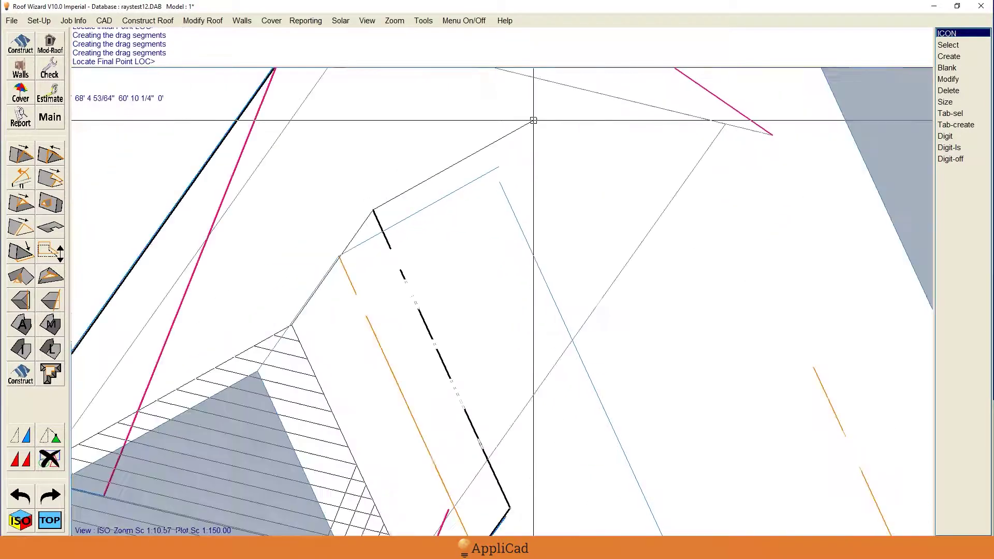
{"action": "scroll", "coordinate": [533, 120], "scroll_direction": "down", "scroll_amount": 2}
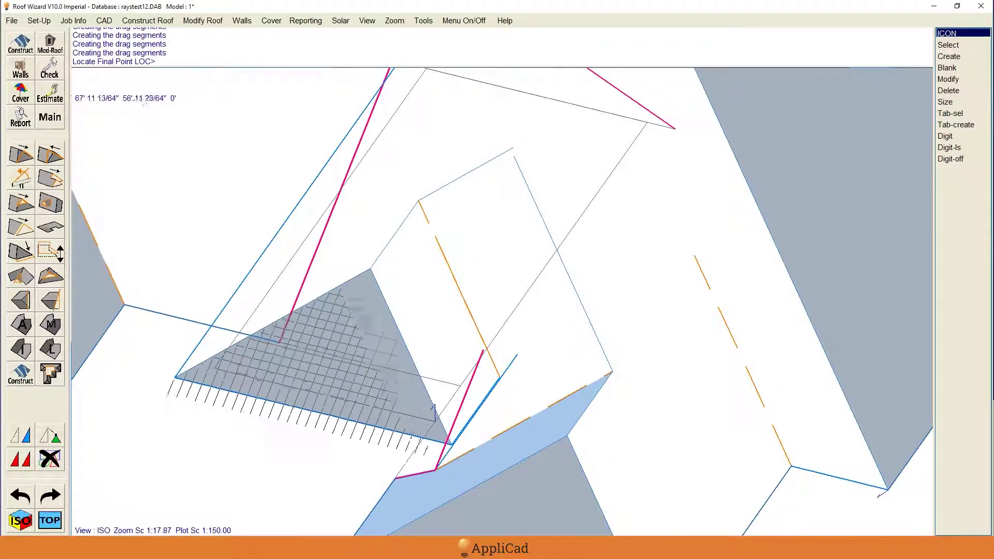
{"action": "scroll", "coordinate": [512, 145], "scroll_direction": "up", "scroll_amount": 6}
{"action": "middle_click", "coordinate": [519, 204]}
{"action": "scroll", "coordinate": [590, 153], "scroll_direction": "down", "scroll_amount": 7}
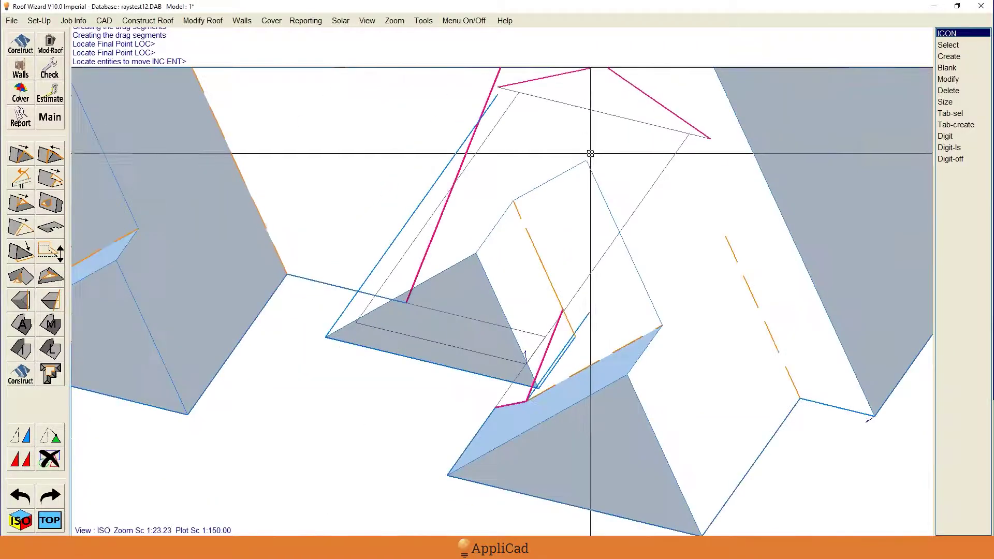
{"action": "scroll", "coordinate": [580, 349], "scroll_direction": "up", "scroll_amount": 3}
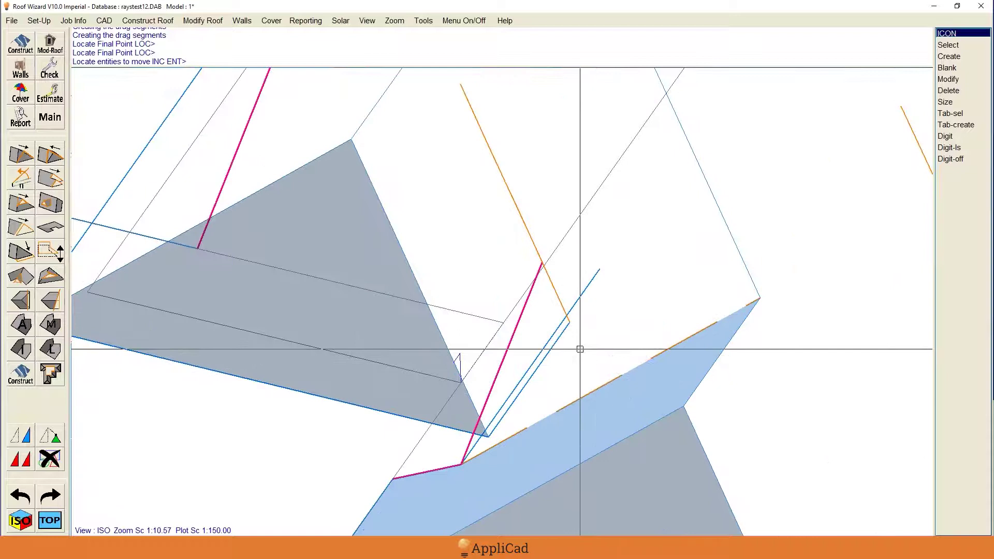
{"action": "right_click", "coordinate": [527, 312]}
{"action": "scroll", "coordinate": [538, 270], "scroll_direction": "up", "scroll_amount": 4}
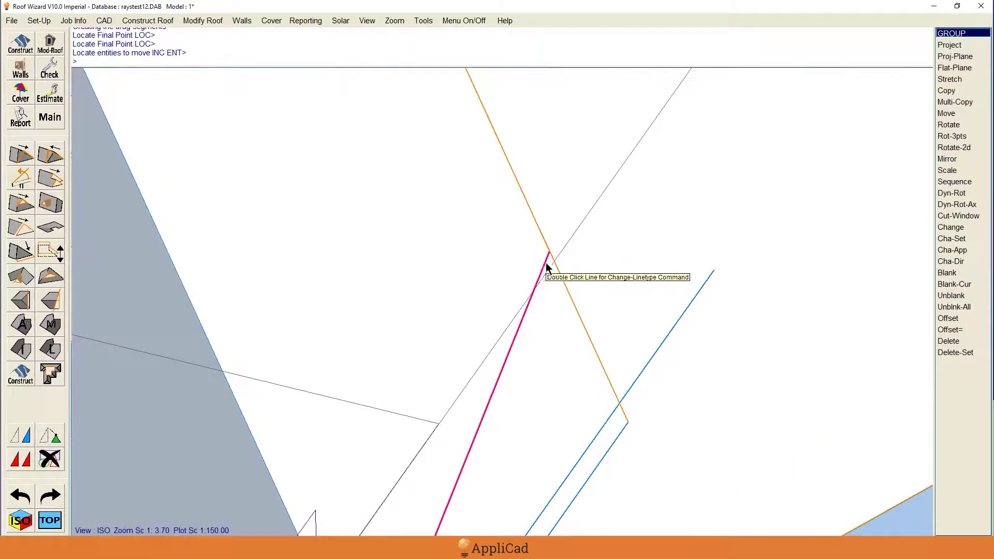
{"action": "scroll", "coordinate": [547, 259], "scroll_direction": "down", "scroll_amount": 6}
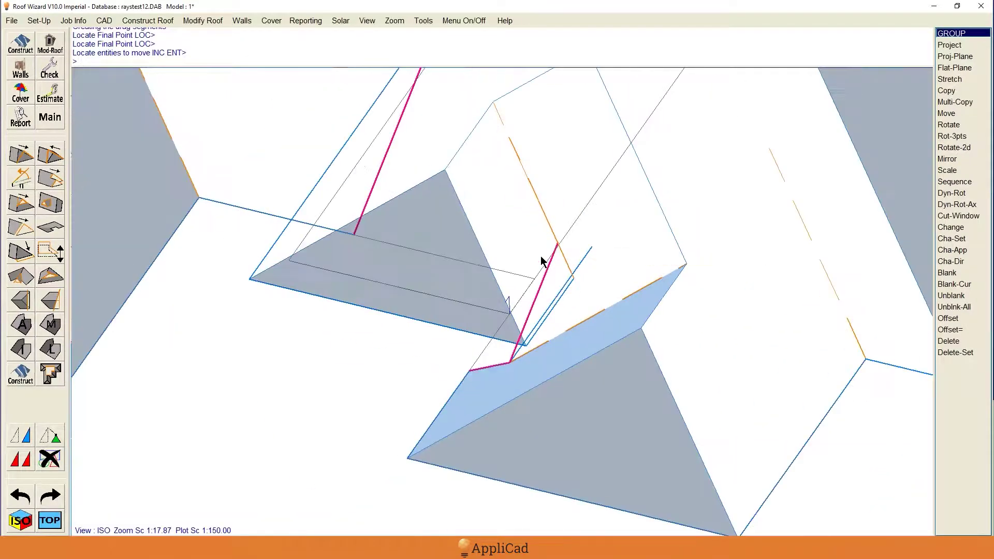
{"action": "left_click", "coordinate": [19, 44]}
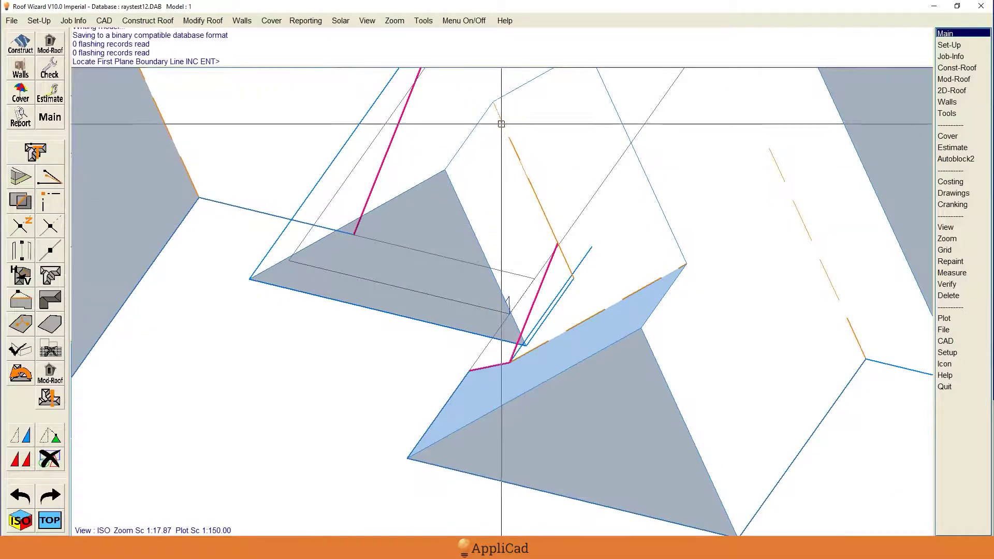
Step: Abandon the plane-boundary pick after the unclosed-loop warning
{"action": "left_click", "coordinate": [513, 156]}
{"action": "key", "text": "Return"}
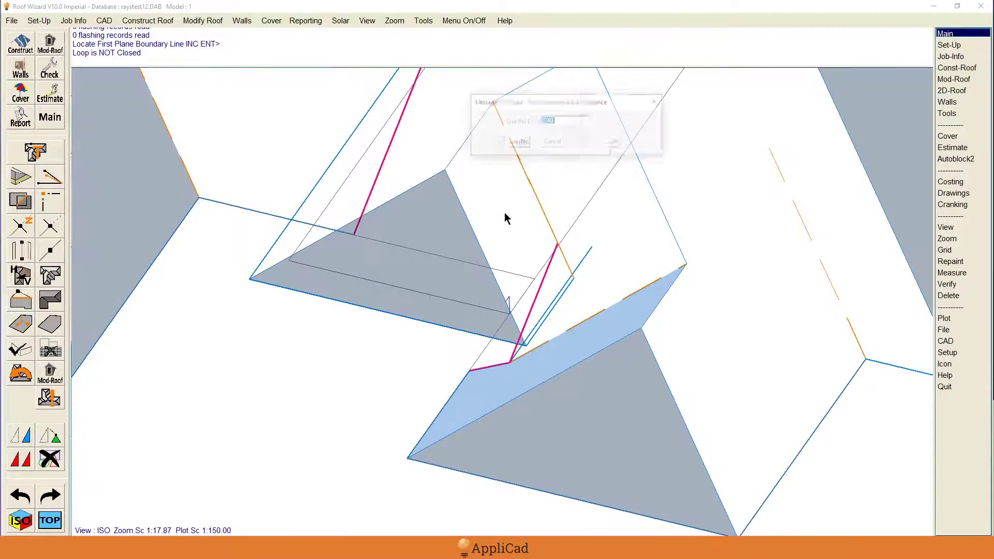
{"action": "key", "text": "Return"}
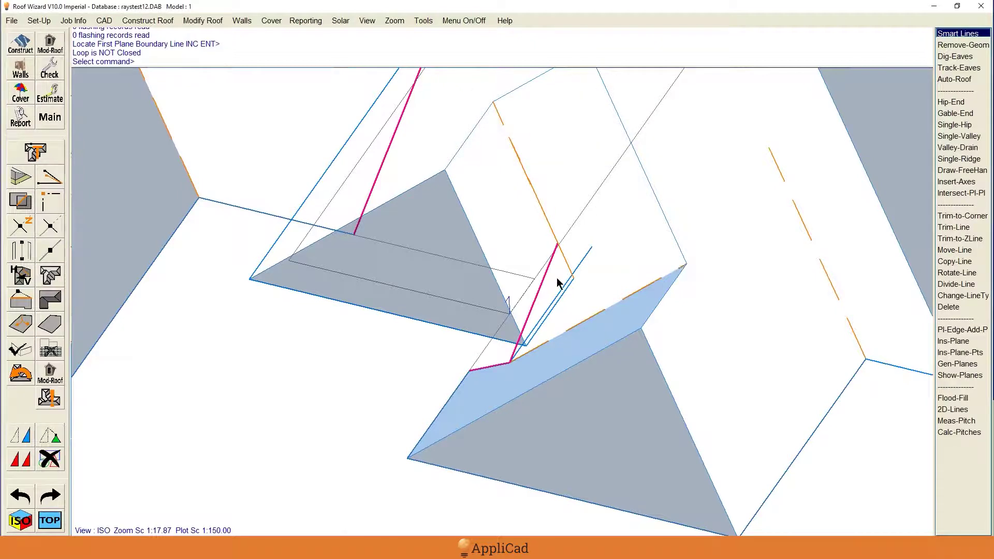
Step: Trim the magenta gable line against the orange valley line
{"action": "left_click", "coordinate": [49, 202]}
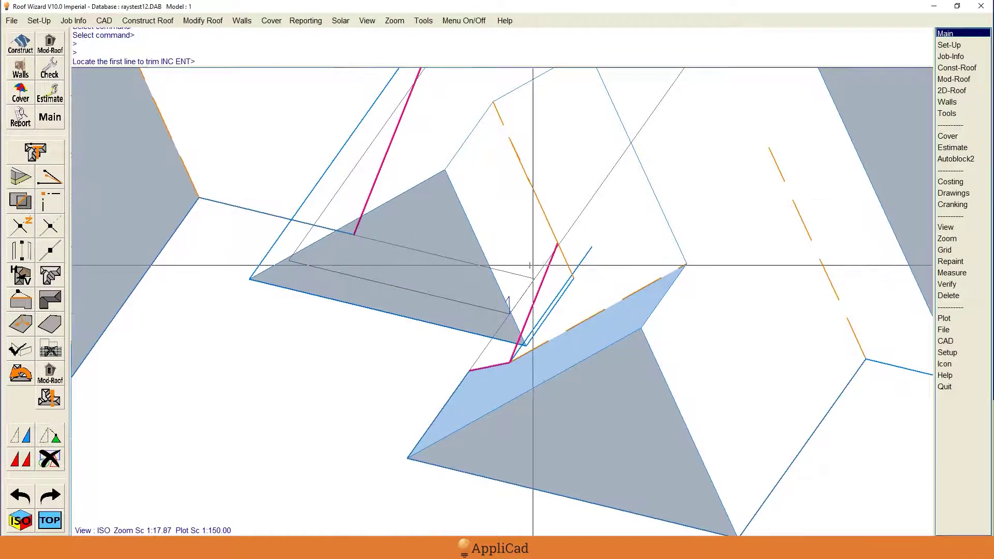
{"action": "left_click", "coordinate": [551, 267]}
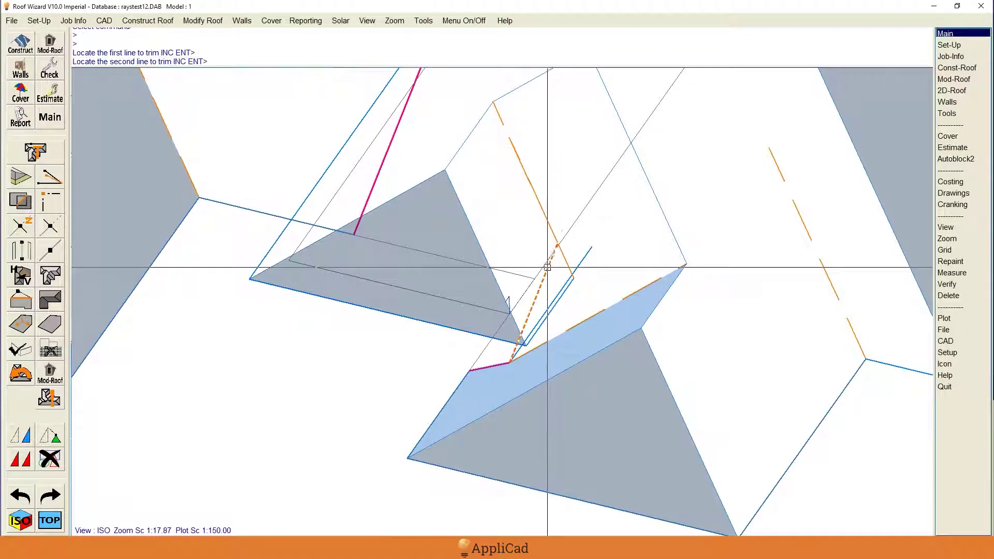
{"action": "left_click", "coordinate": [552, 229]}
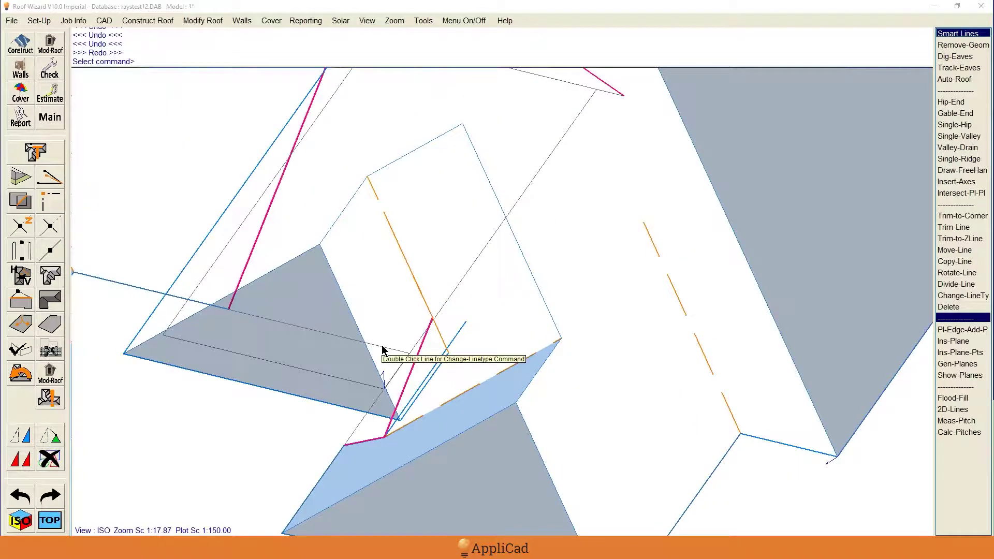
{"action": "scroll", "coordinate": [459, 140], "scroll_direction": "up", "scroll_amount": 5}
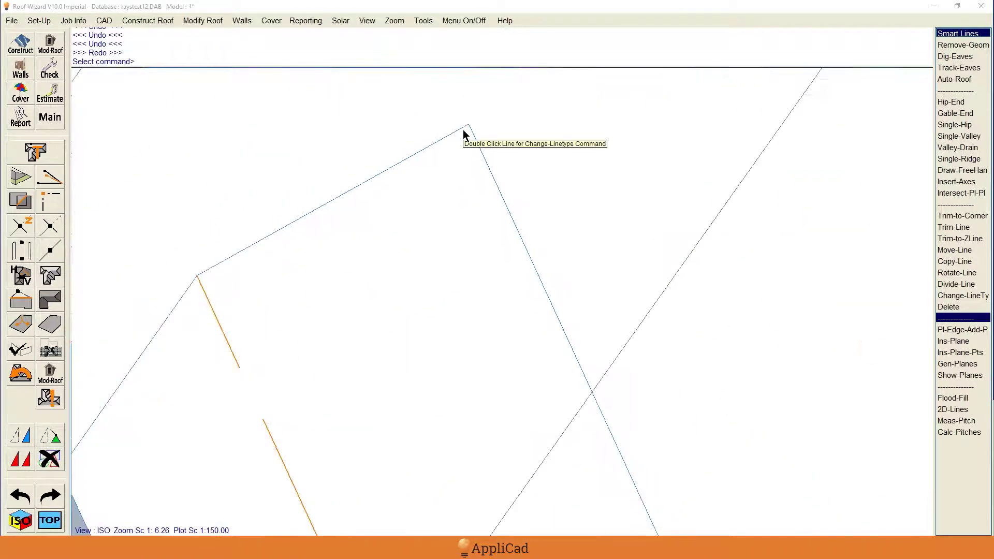
{"action": "scroll", "coordinate": [497, 221], "scroll_direction": "down", "scroll_amount": 5}
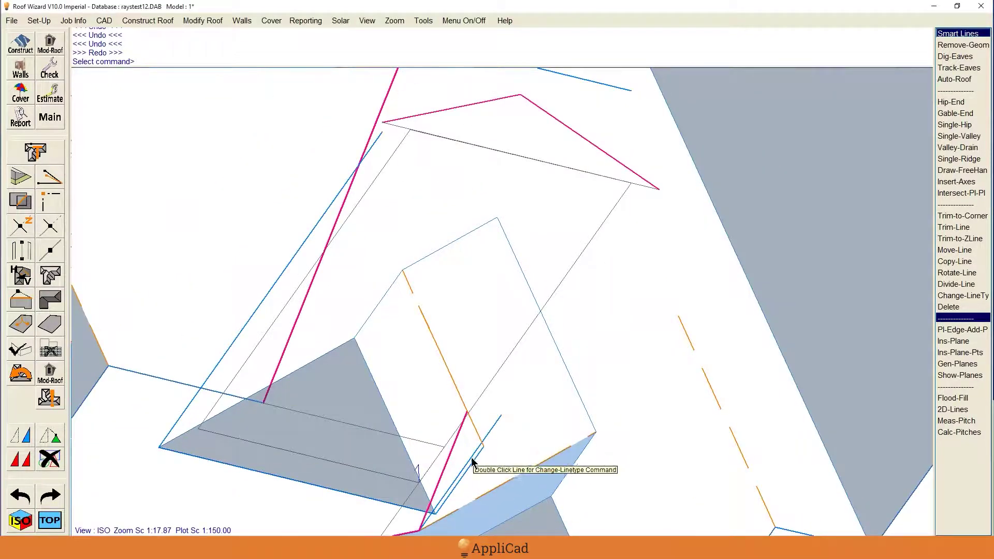
{"action": "scroll", "coordinate": [413, 520], "scroll_direction": "up", "scroll_amount": 3}
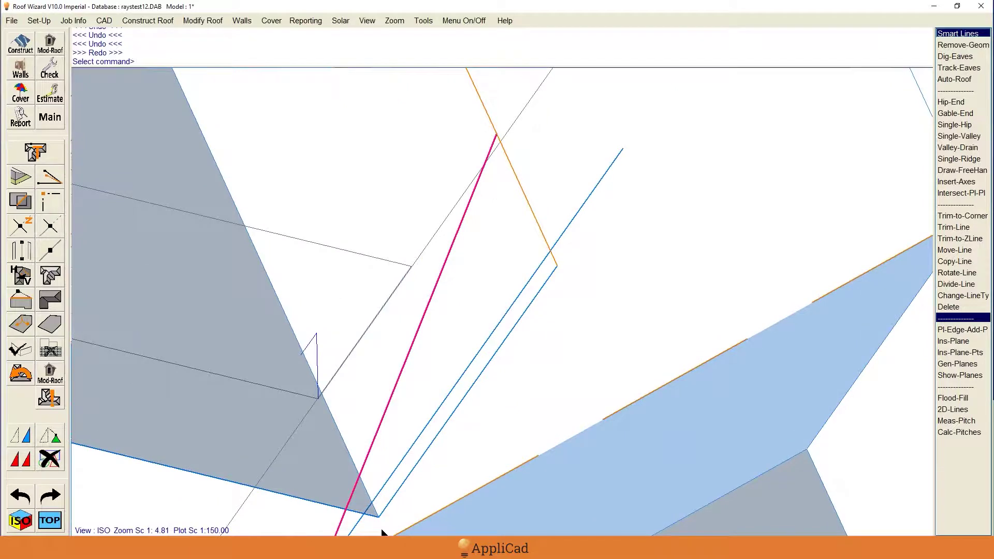
{"action": "scroll", "coordinate": [435, 395], "scroll_direction": "down", "scroll_amount": 1}
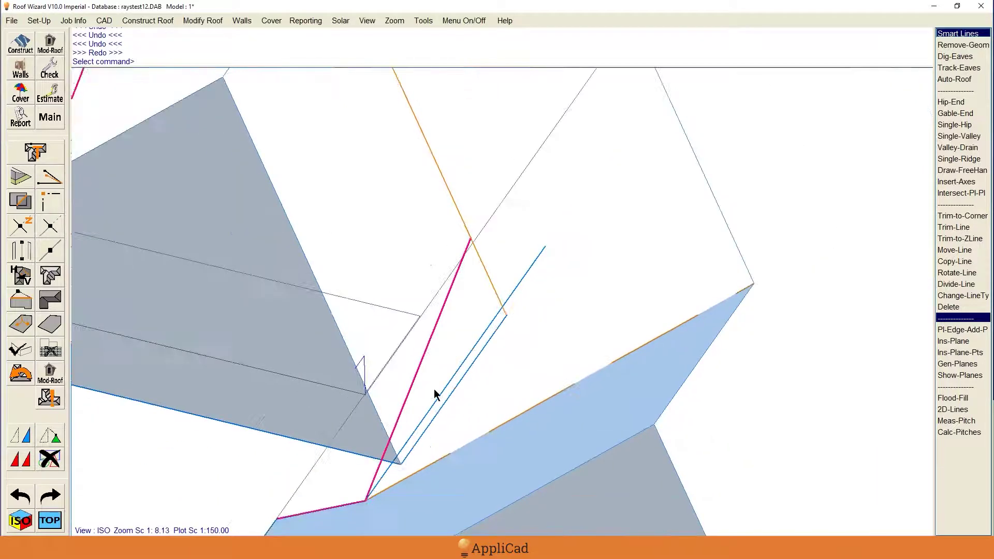
Step: Delete the lower segment of the orange valley line
{"action": "left_click", "coordinate": [49, 458]}
{"action": "left_click", "coordinate": [499, 303]}
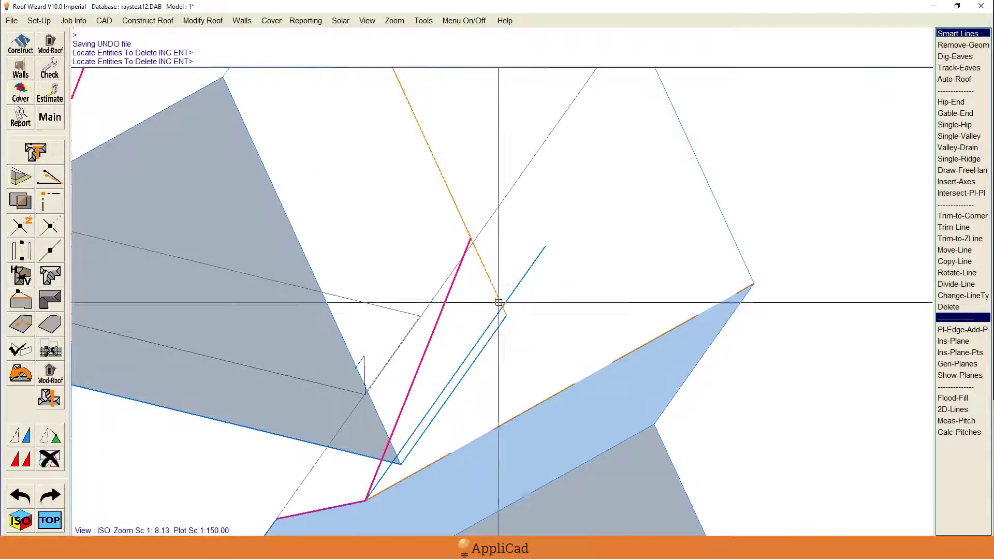
{"action": "left_click", "coordinate": [600, 327]}
{"action": "right_click", "coordinate": [600, 327]}
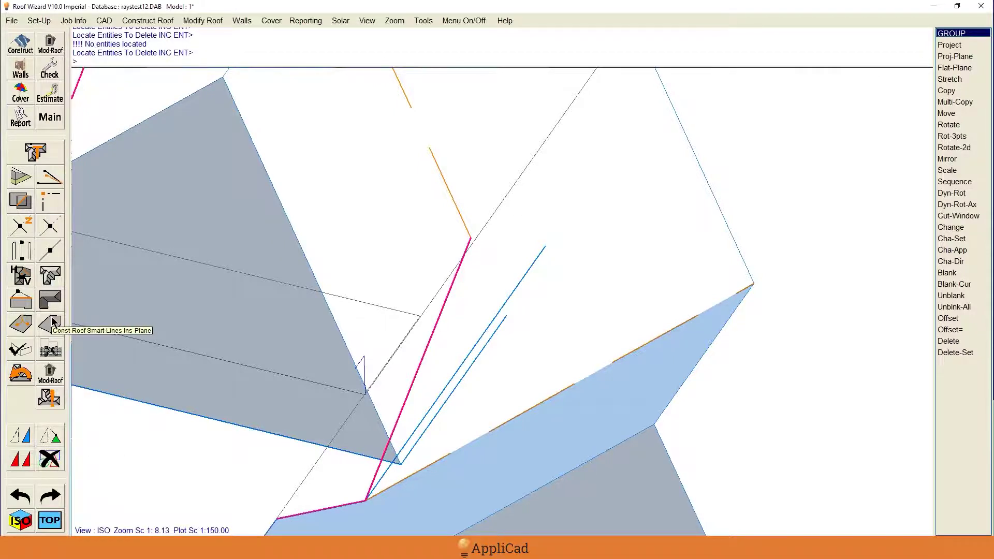
Step: Trim the magenta line to meet the neighbouring line
{"action": "left_click", "coordinate": [50, 224]}
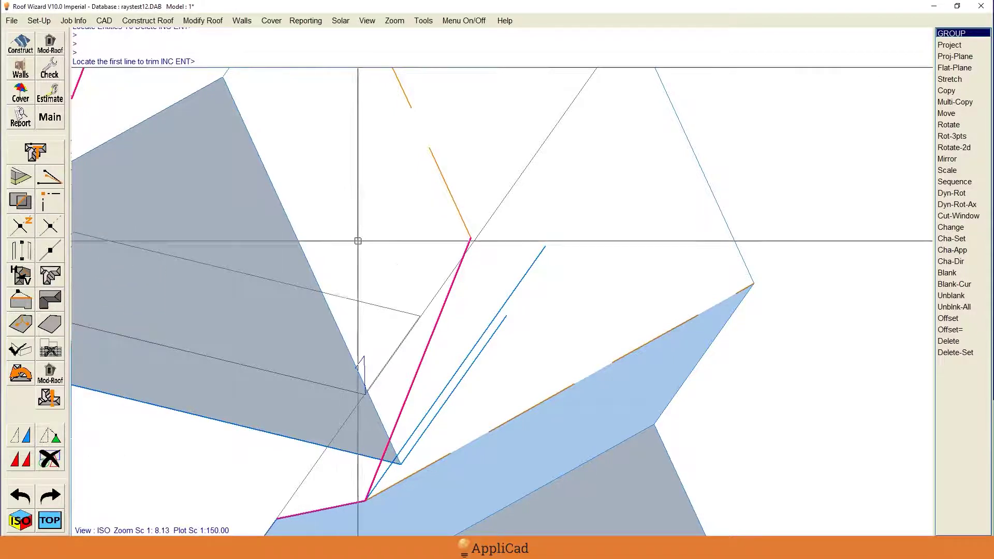
{"action": "left_click", "coordinate": [450, 287]}
{"action": "left_click", "coordinate": [456, 206]}
{"action": "scroll", "coordinate": [590, 284], "scroll_direction": "down", "scroll_amount": 3}
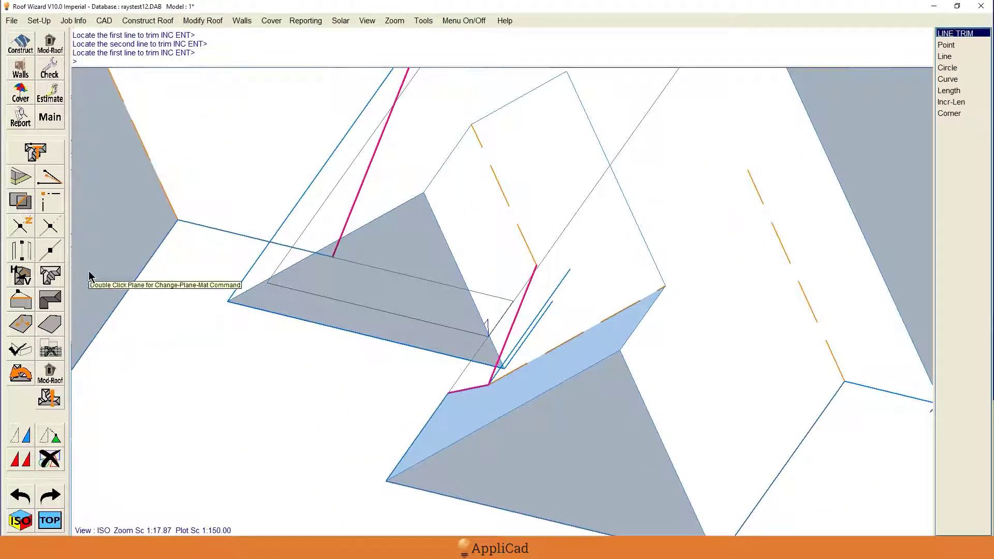
Step: Place a copy of the orange dashed line at the magenta line's upper end
{"action": "left_click", "coordinate": [19, 452]}
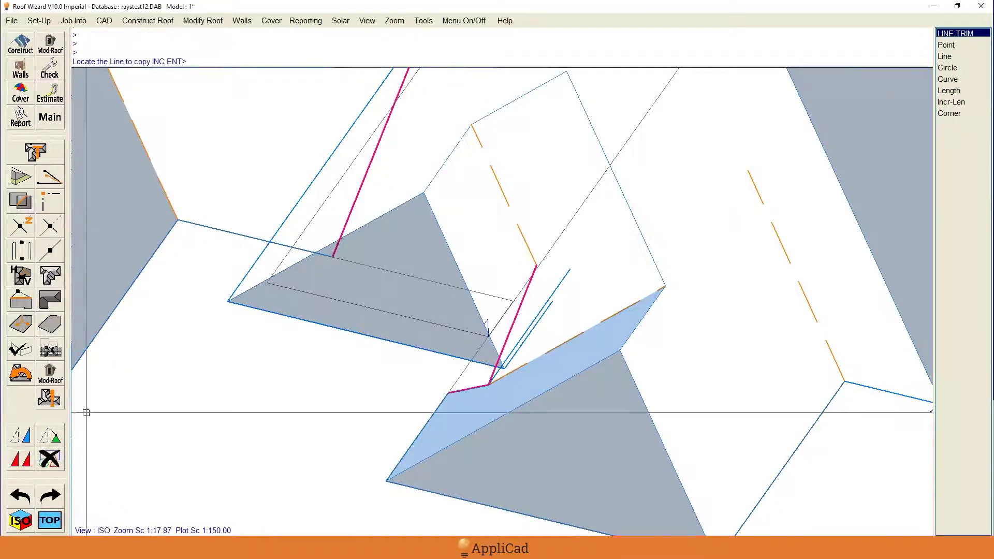
{"action": "left_click", "coordinate": [476, 132]}
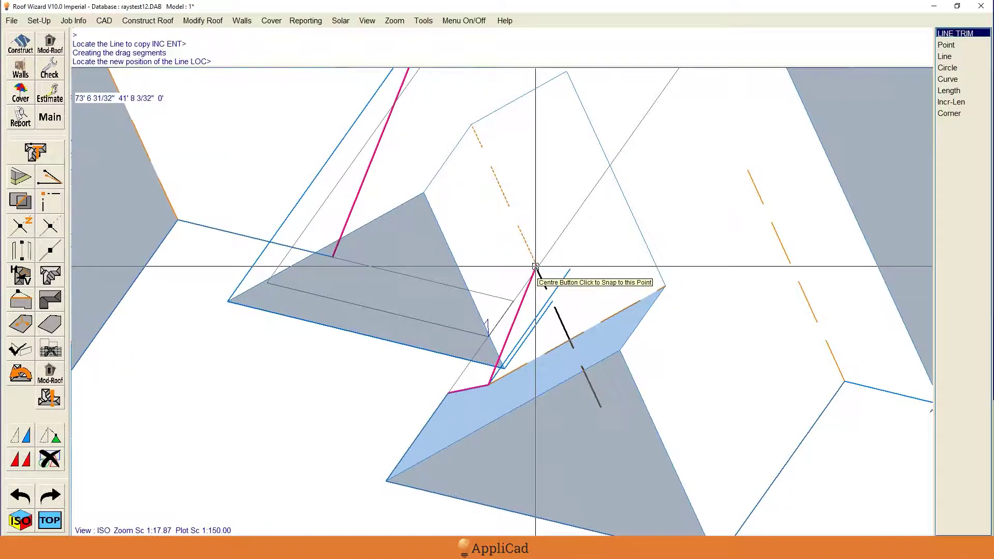
{"action": "left_click", "coordinate": [531, 274]}
{"action": "scroll", "coordinate": [541, 263], "scroll_direction": "up", "scroll_amount": 3}
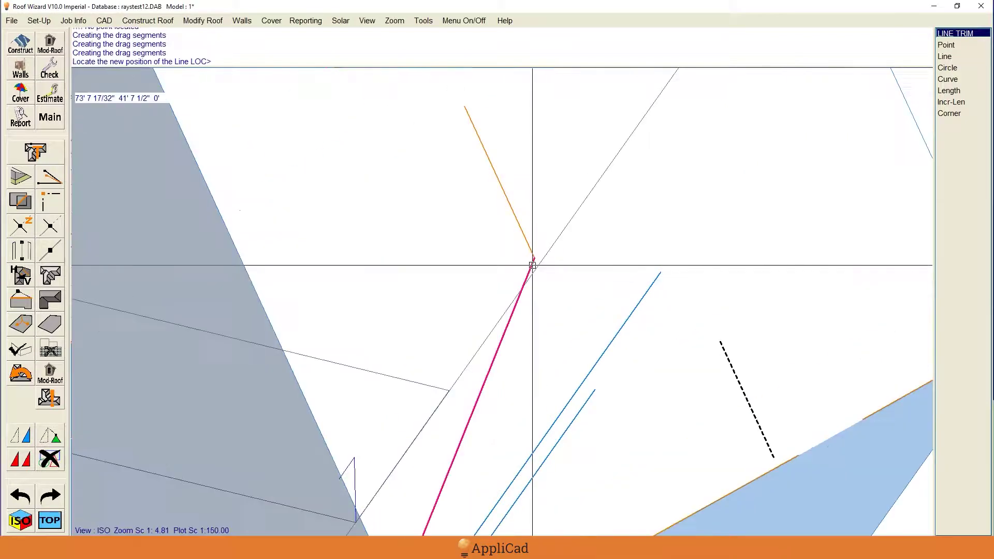
{"action": "key", "text": "Escape"}
{"action": "key", "text": "Escape"}
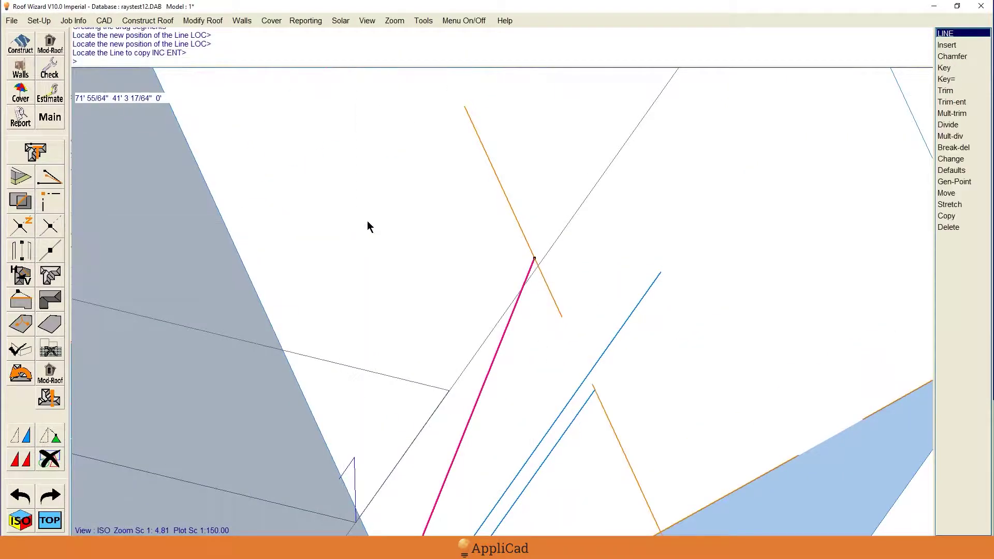
{"action": "key", "text": "Escape"}
{"action": "scroll", "coordinate": [494, 176], "scroll_direction": "down", "scroll_amount": 2}
{"action": "key", "text": "Escape"}
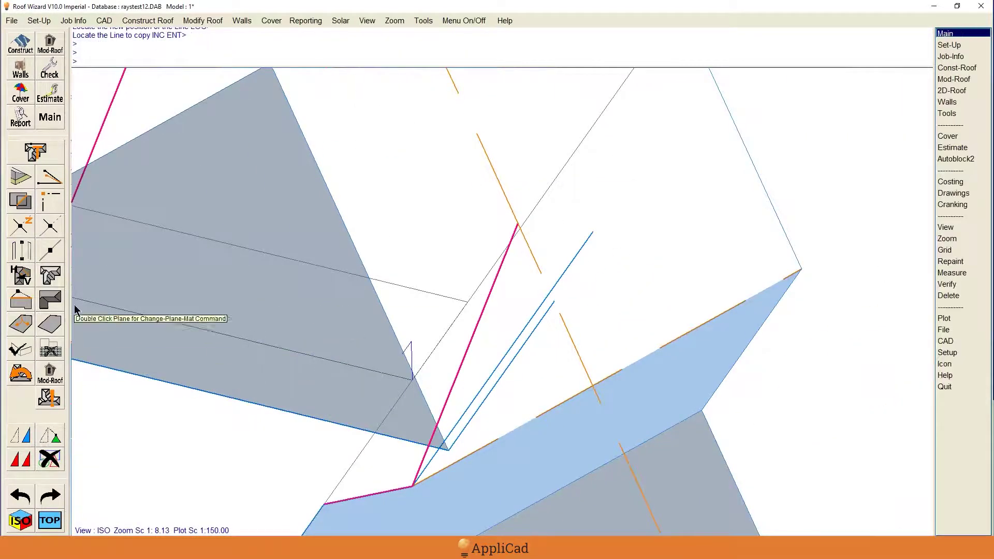
Step: Extend the orange line until it meets the blue line
{"action": "left_click", "coordinate": [50, 204]}
{"action": "left_click", "coordinate": [651, 517]}
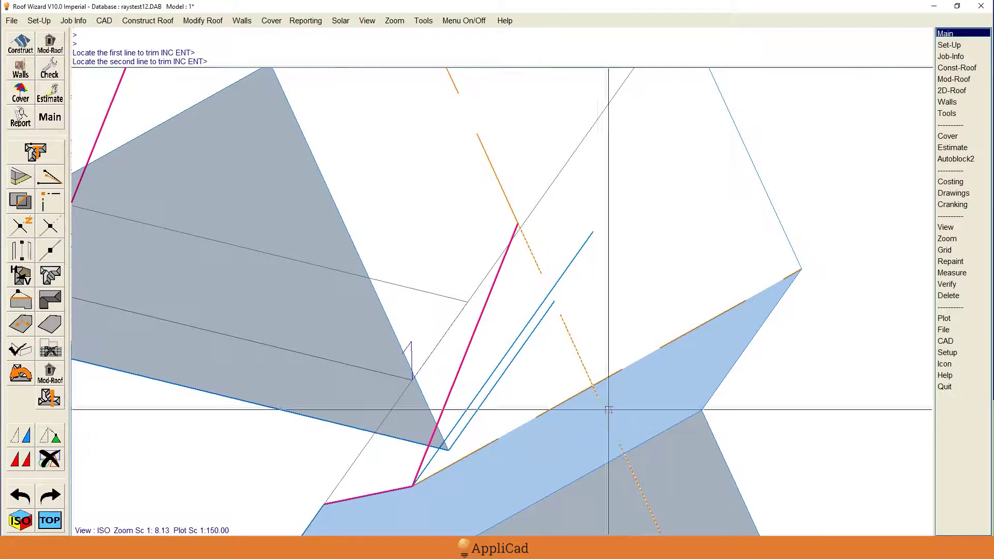
{"action": "left_click", "coordinate": [539, 336]}
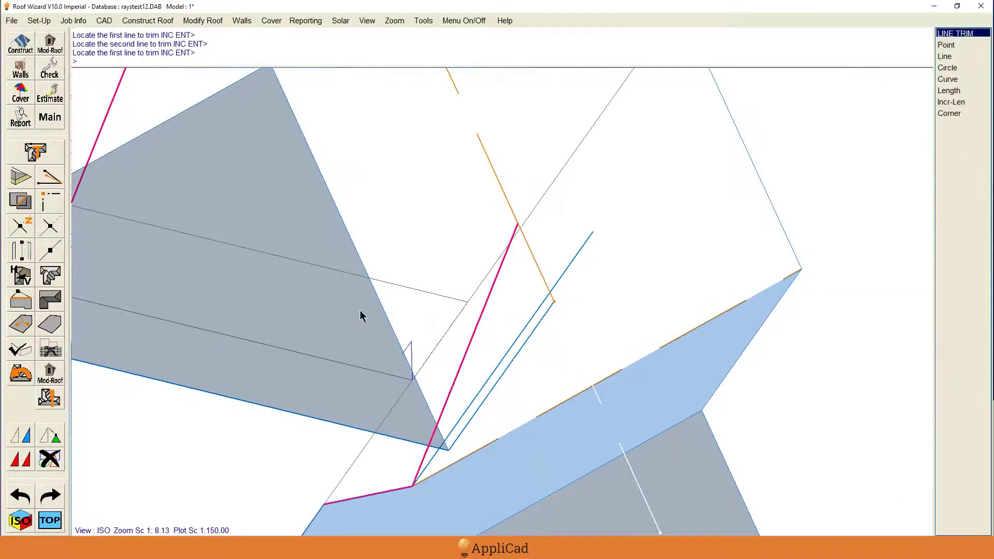
{"action": "scroll", "coordinate": [342, 331], "scroll_direction": "down", "scroll_amount": 1}
Step: Begin an Ins-Plane from the triangle edge, accepting Metal roof, Storey 1 defaults
{"action": "left_click", "coordinate": [50, 327]}
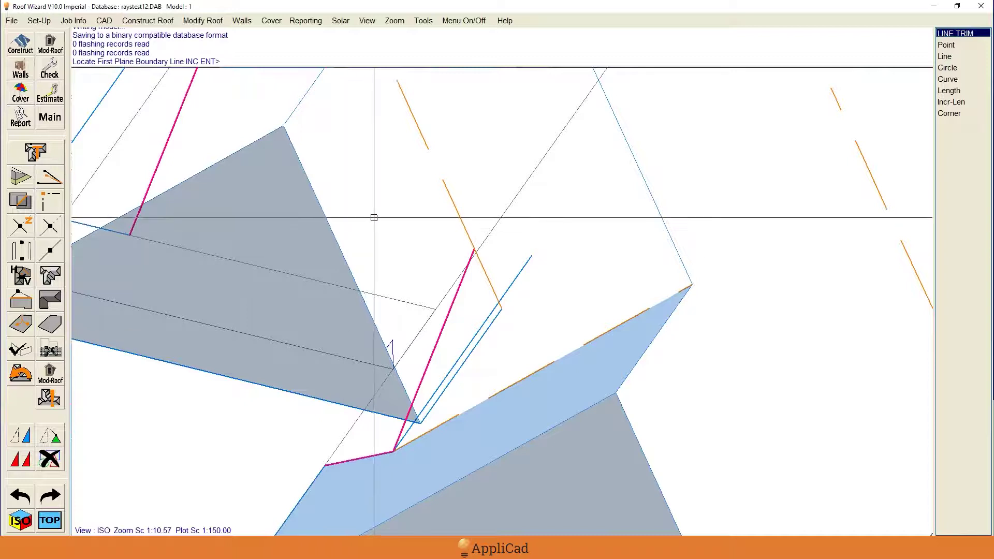
{"action": "left_click", "coordinate": [331, 229]}
{"action": "key", "text": "Return"}
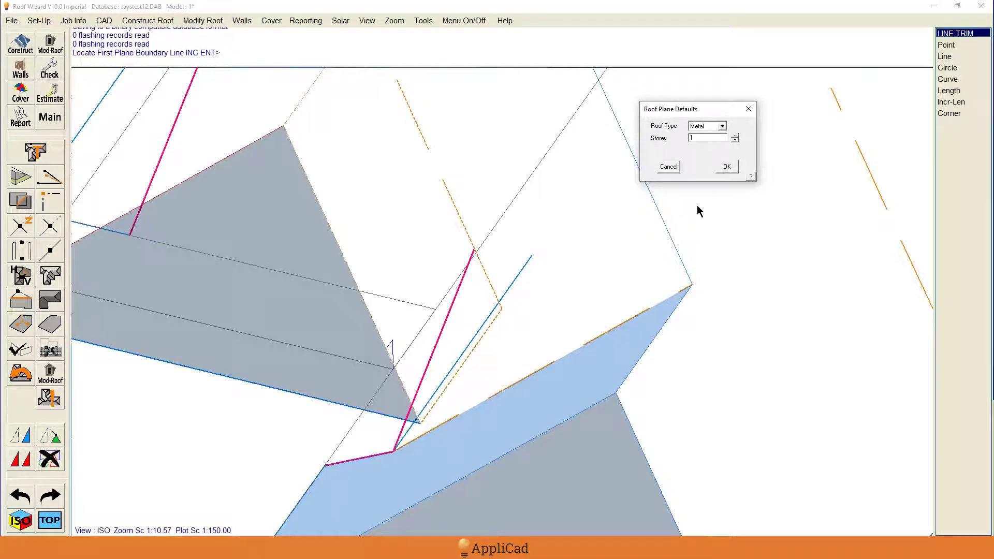
{"action": "left_click", "coordinate": [727, 169]}
{"action": "scroll", "coordinate": [590, 278], "scroll_direction": "down", "scroll_amount": 2}
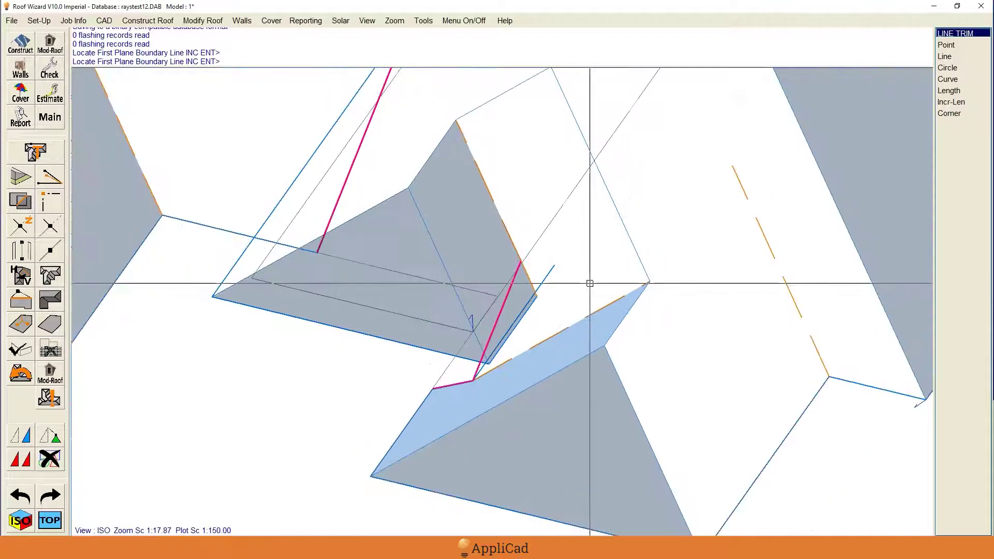
{"action": "scroll", "coordinate": [576, 328], "scroll_direction": "down", "scroll_amount": 1}
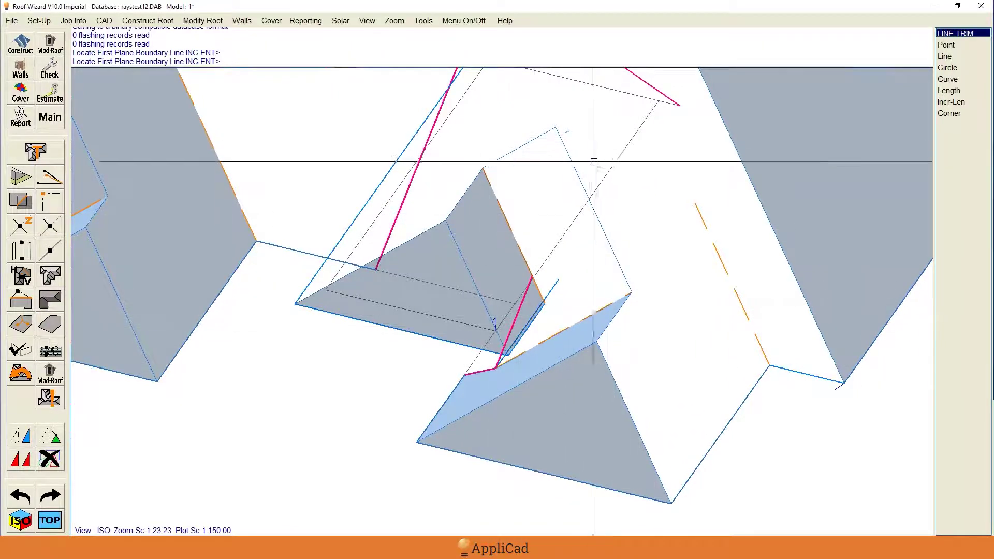
Step: Pick the upper boundary line and dismiss the Loop NOT Closed warning
{"action": "left_click", "coordinate": [572, 160]}
{"action": "key", "text": "Return"}
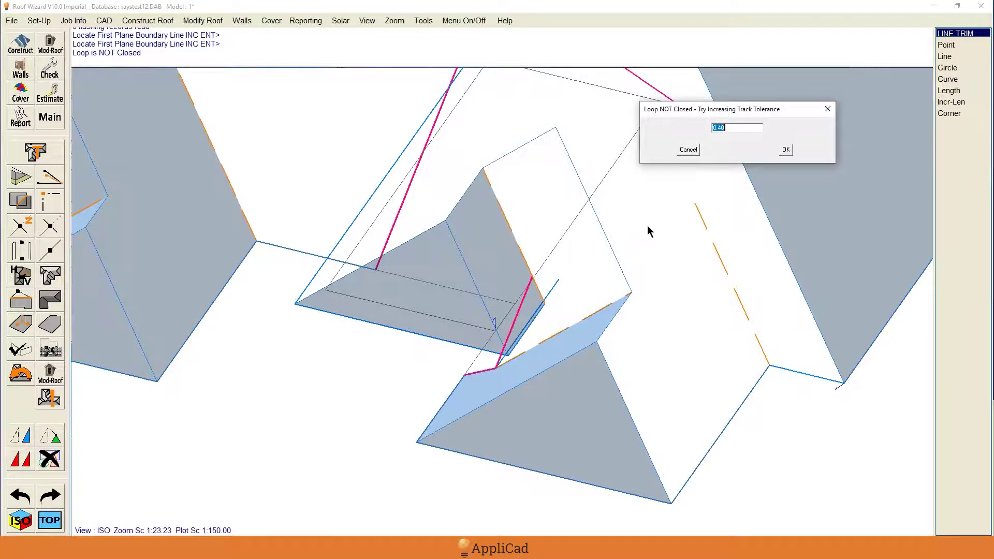
{"action": "key", "text": "Escape"}
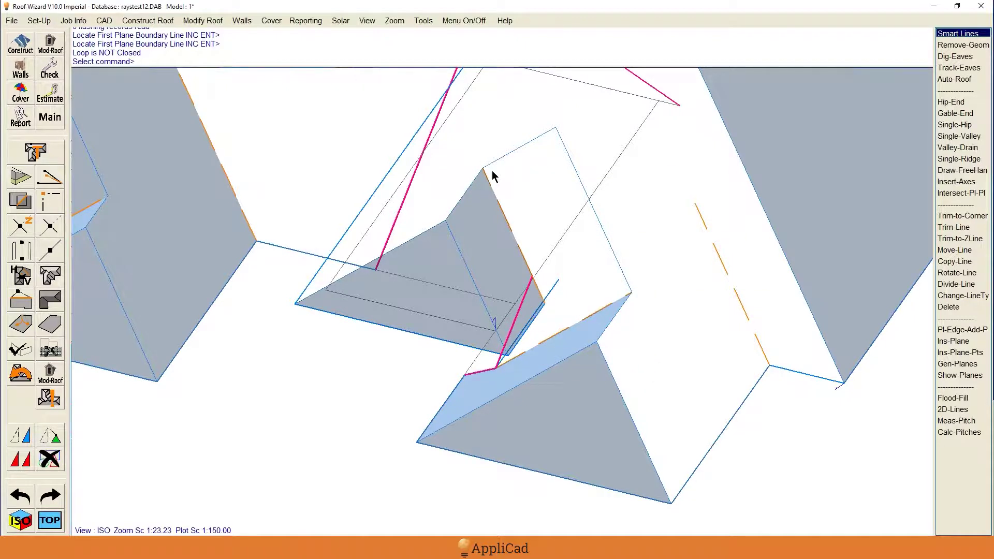
Step: Generate a new roof plane bounded by the magenta line with default settings
{"action": "left_click", "coordinate": [48, 305]}
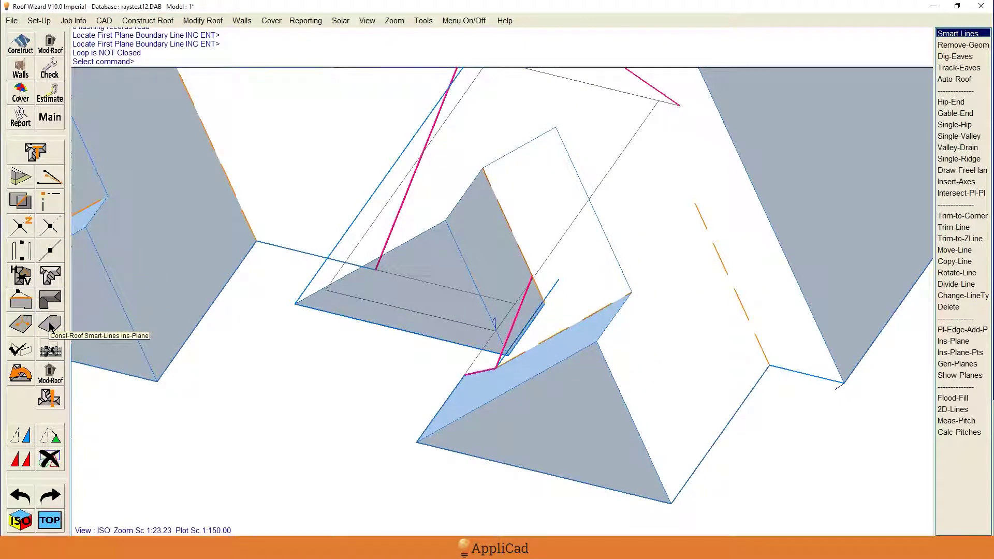
{"action": "left_click", "coordinate": [510, 333]}
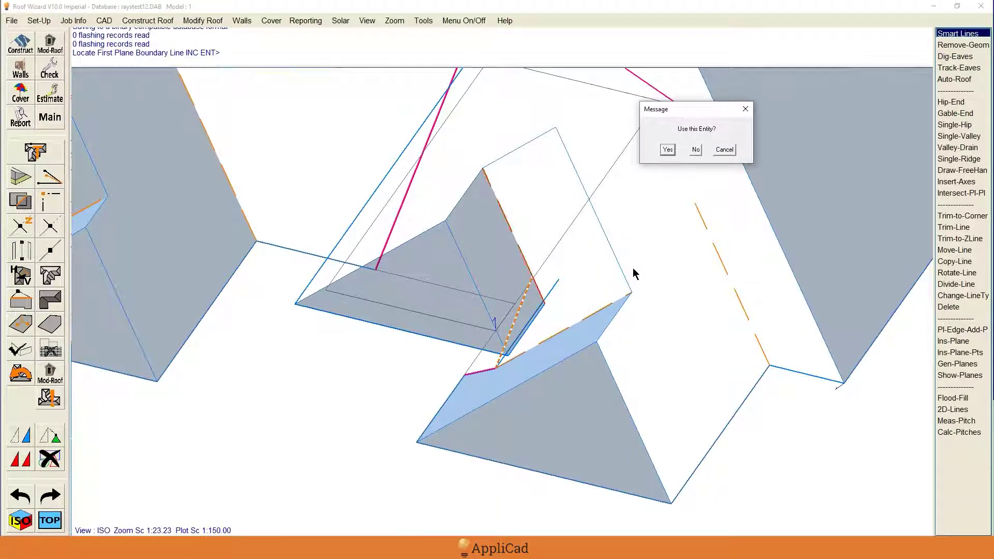
{"action": "key", "text": "Return"}
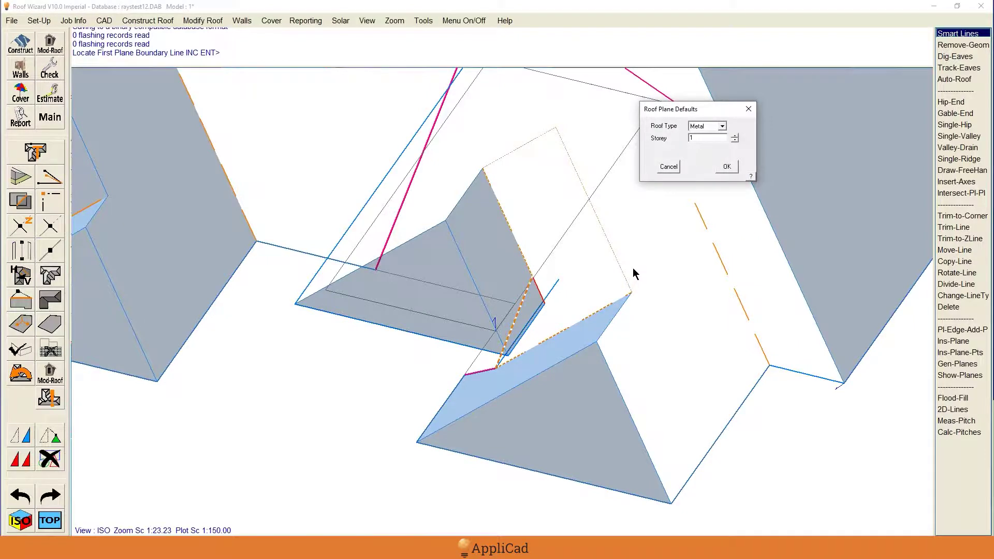
{"action": "key", "text": "Return"}
{"action": "scroll", "coordinate": [502, 321], "scroll_direction": "down", "scroll_amount": 1}
{"action": "key", "text": "Escape"}
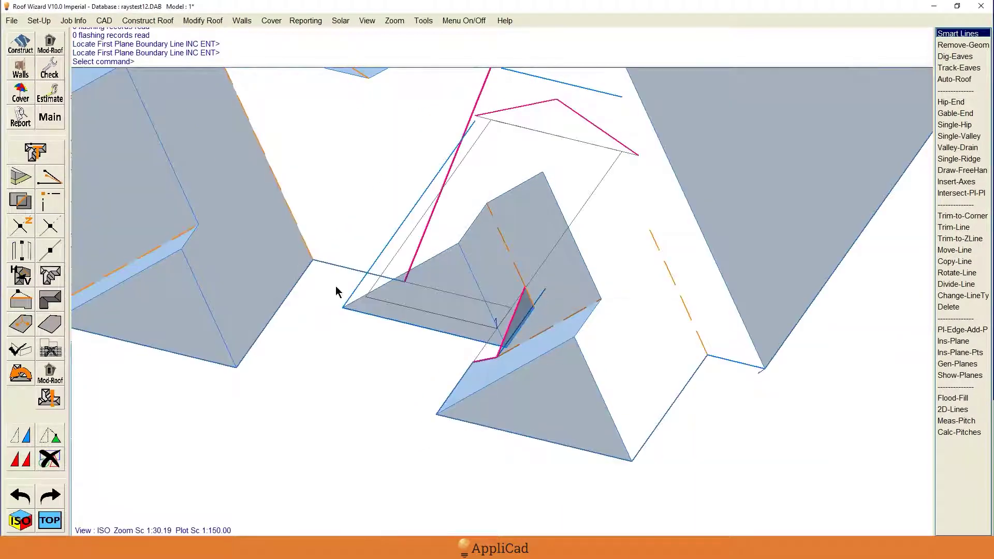
Step: Copy the plane edge upward to a new position to outline the next plane
{"action": "left_click", "coordinate": [20, 462]}
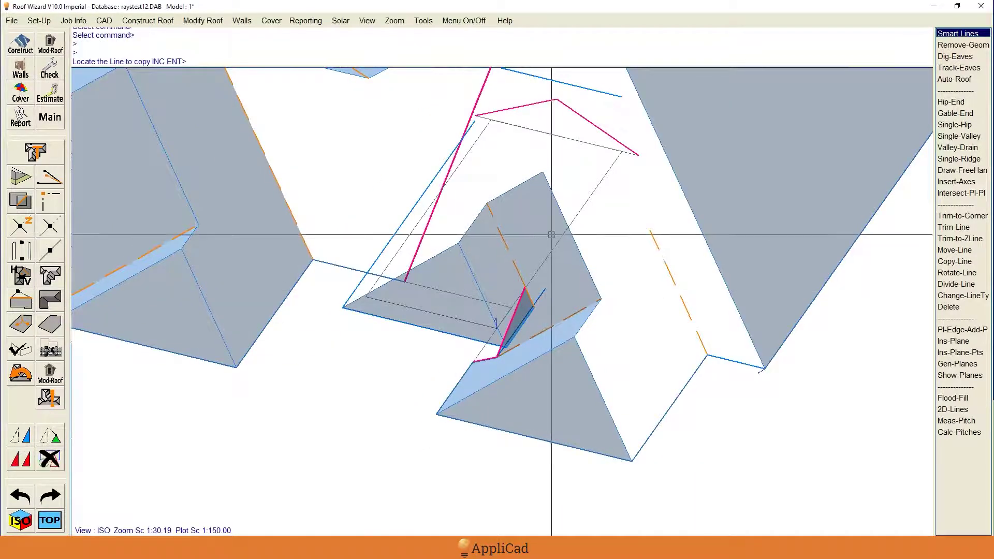
{"action": "left_click", "coordinate": [471, 230]}
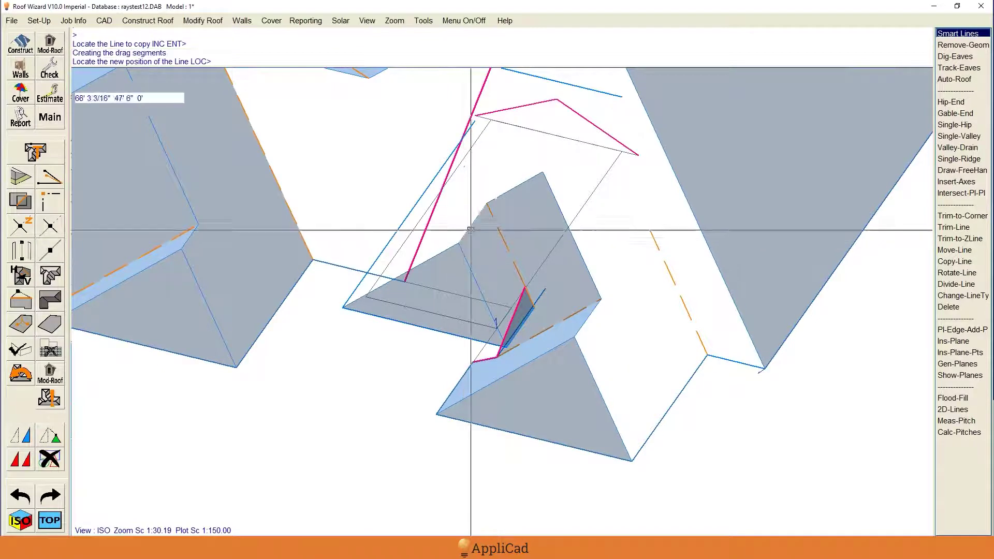
{"action": "left_click", "coordinate": [543, 173]}
{"action": "key", "text": "Escape"}
{"action": "key", "text": "Escape"}
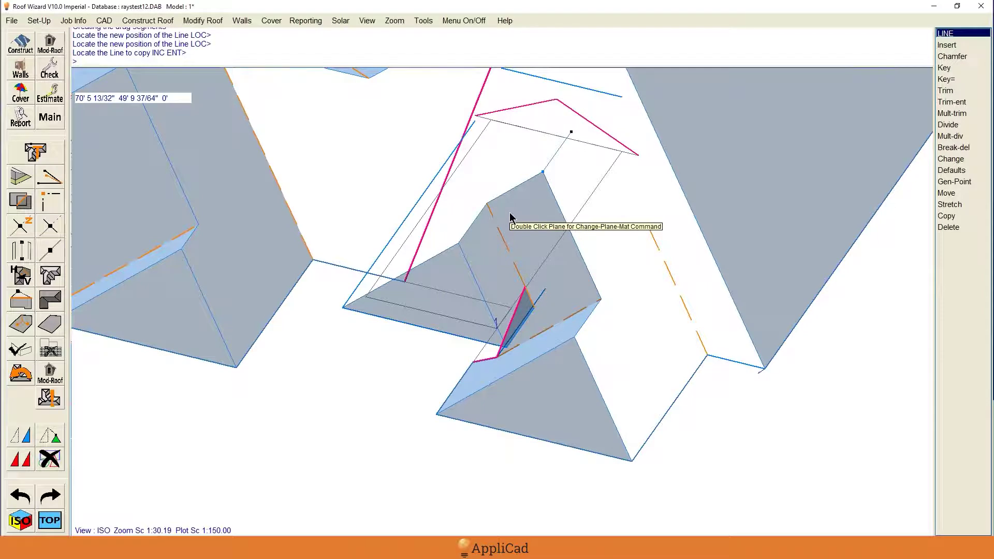
{"action": "key", "text": "Return"}
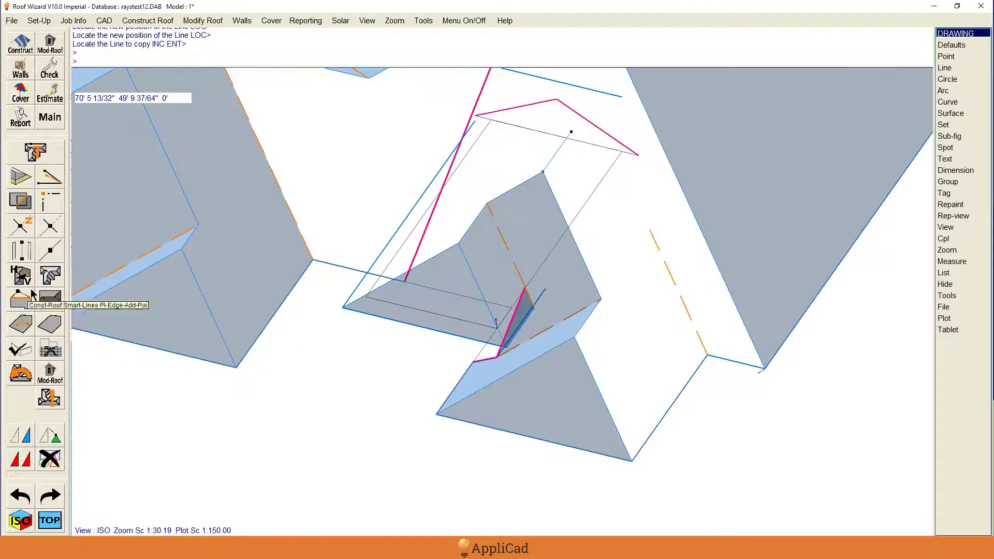
Step: Trim the copied edge and the dashed line so they meet at a corner
{"action": "left_click", "coordinate": [51, 204]}
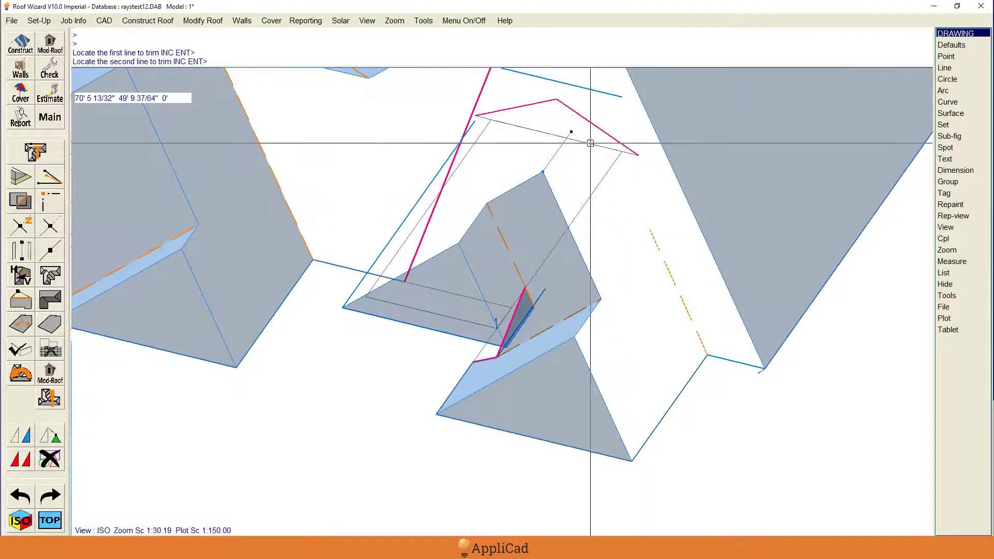
{"action": "left_click", "coordinate": [567, 135]}
{"action": "key", "text": "Return"}
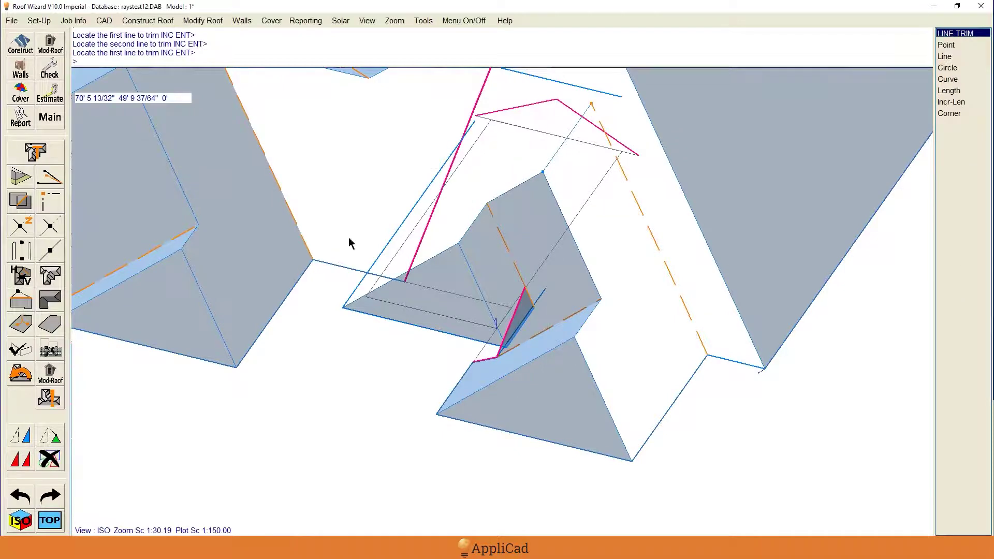
{"action": "left_click", "coordinate": [20, 324]}
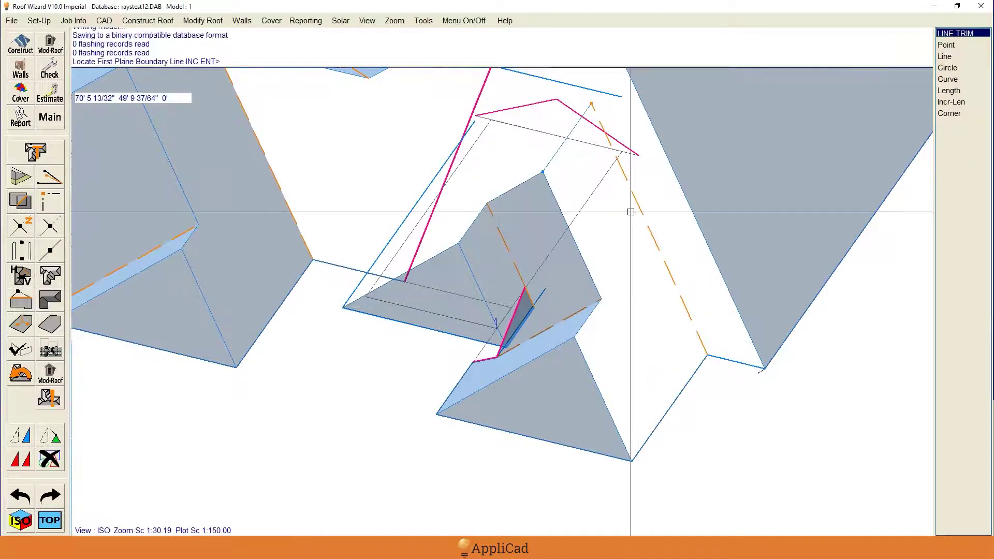
Step: Create a grey roof plane from the bottom-right boundary edge, accepting the default plane settings
{"action": "left_click", "coordinate": [555, 163]}
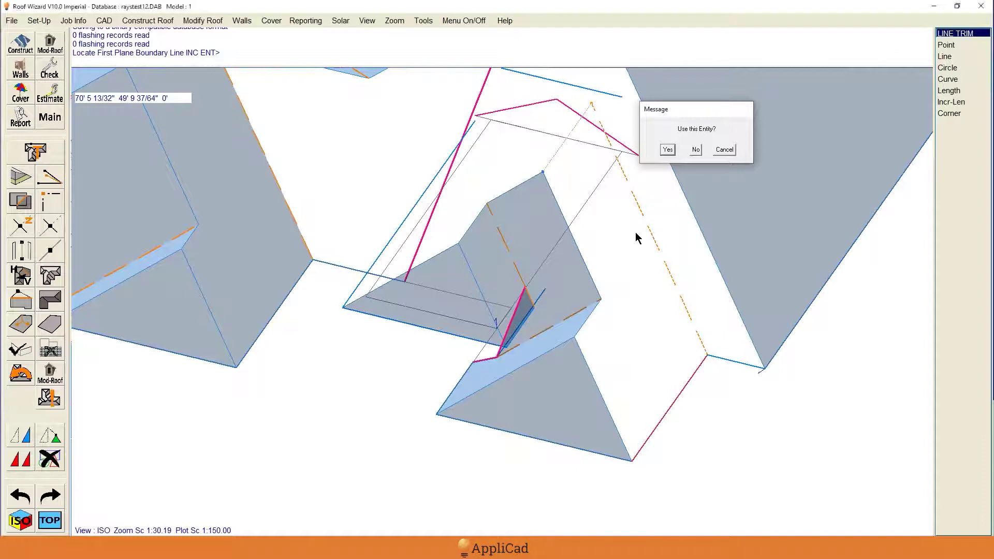
{"action": "key", "text": "Return"}
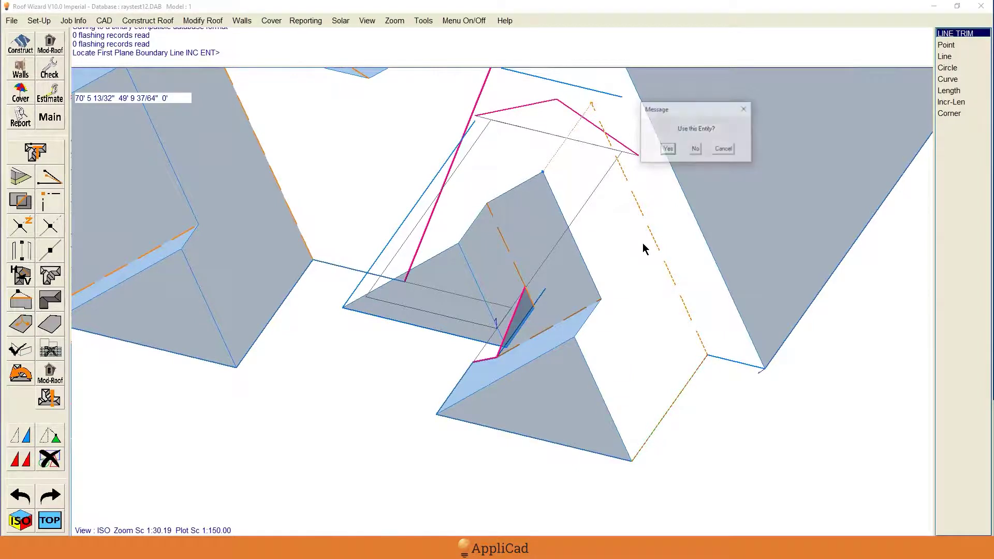
{"action": "key", "text": "Return"}
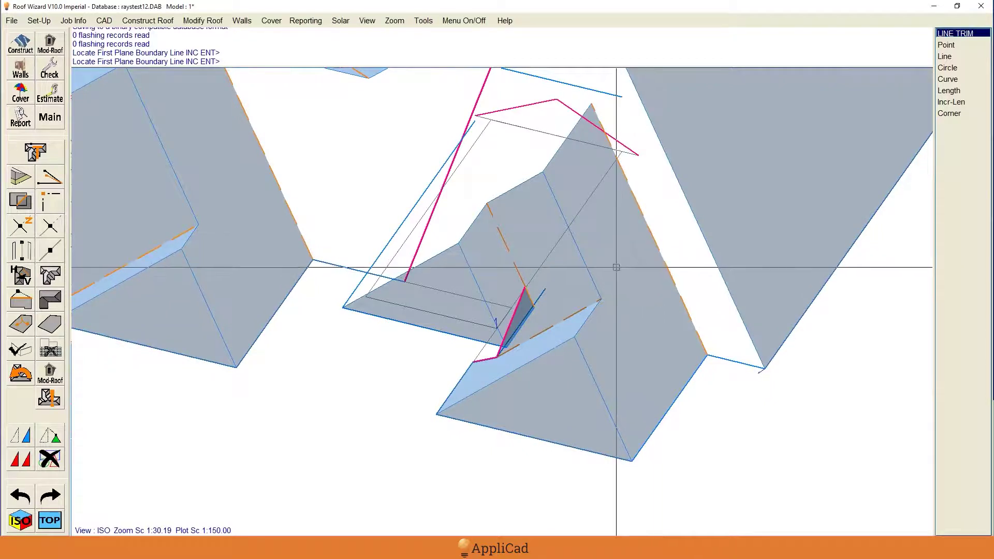
{"action": "key", "text": "Escape"}
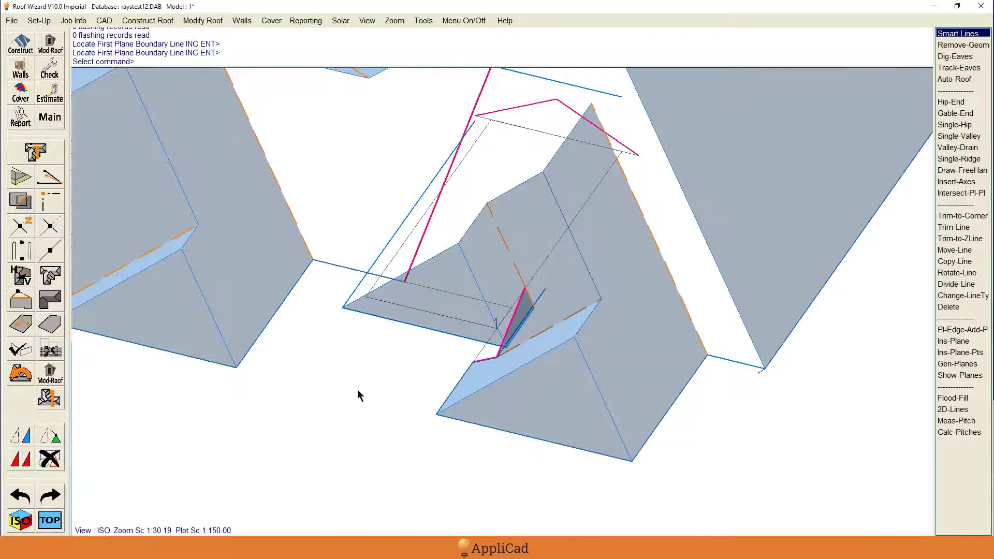
Step: Copy the dashed valley line higher up and trim the sloping pink line to meet it
{"action": "left_click", "coordinate": [21, 458]}
{"action": "left_click", "coordinate": [588, 306]}
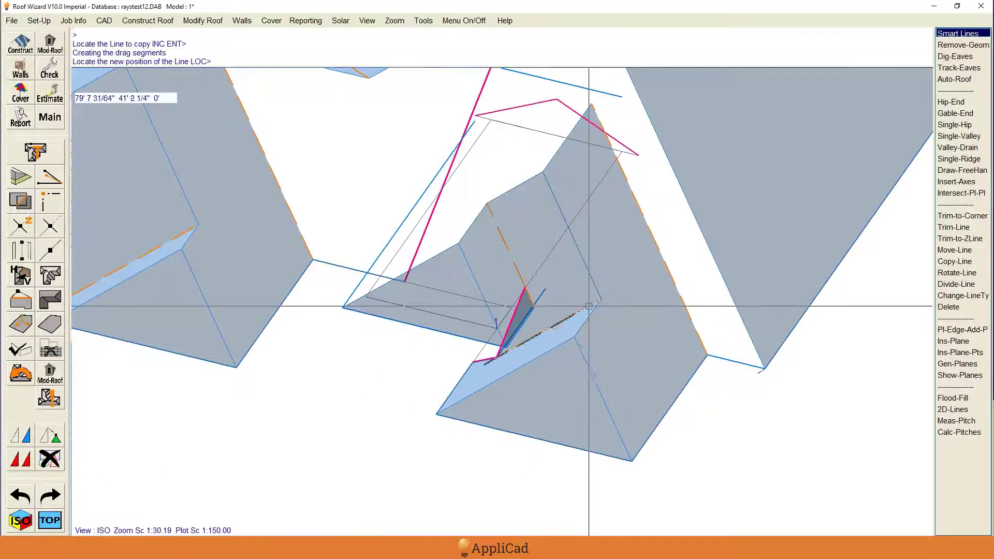
{"action": "left_click", "coordinate": [589, 106]}
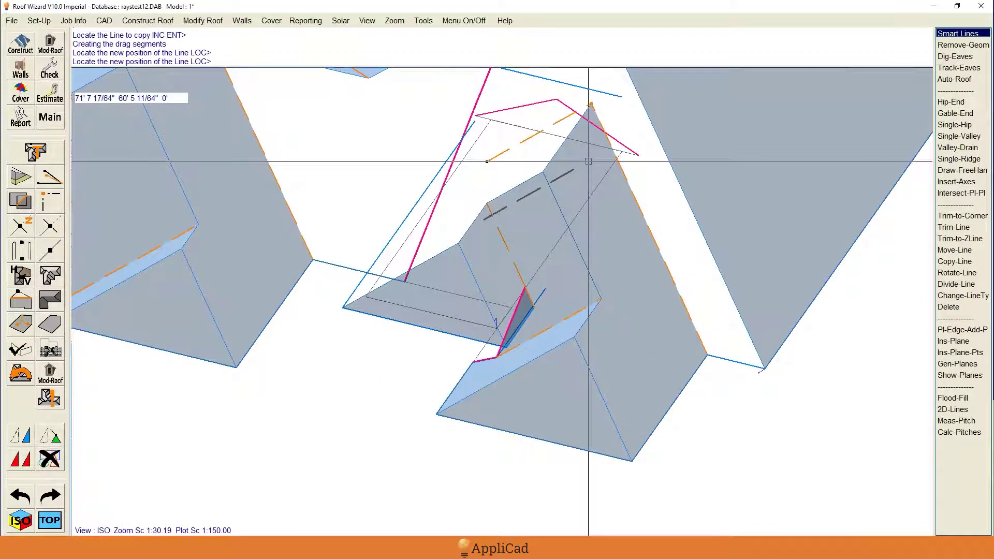
{"action": "key", "text": "Escape"}
{"action": "key", "text": "Escape"}
{"action": "key", "text": "Escape"}
{"action": "key", "text": "Escape"}
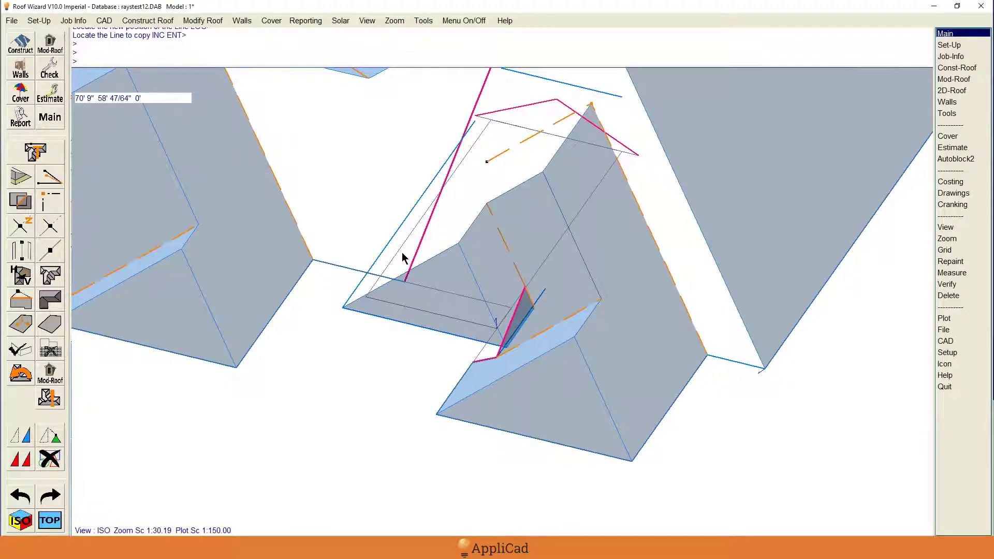
{"action": "left_click", "coordinate": [52, 200]}
{"action": "left_click", "coordinate": [485, 80]}
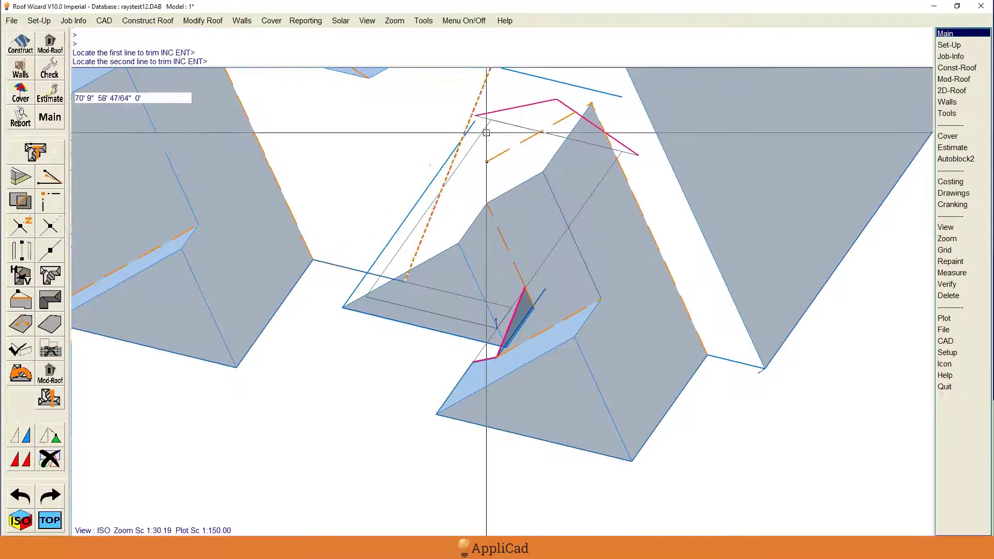
{"action": "left_click", "coordinate": [491, 159]}
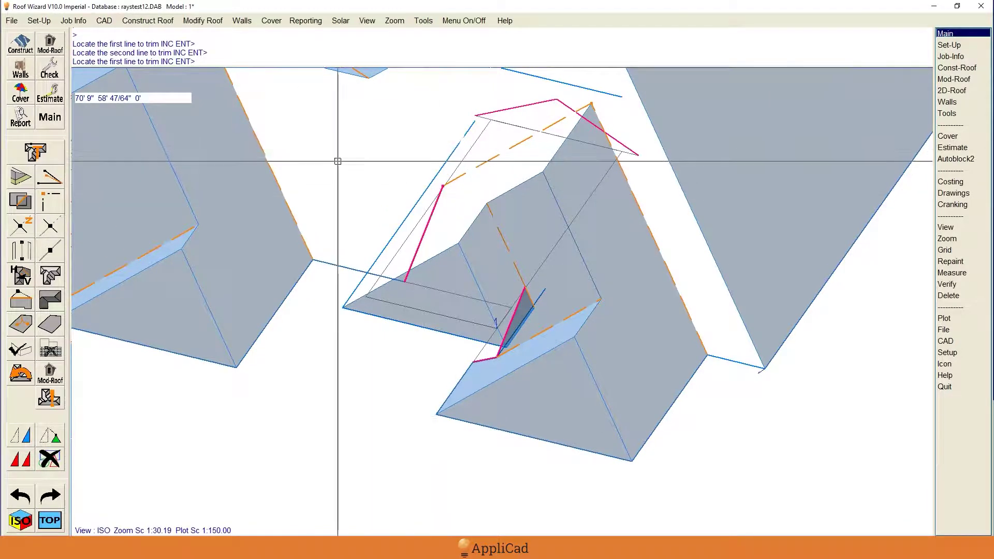
{"action": "key", "text": "Escape"}
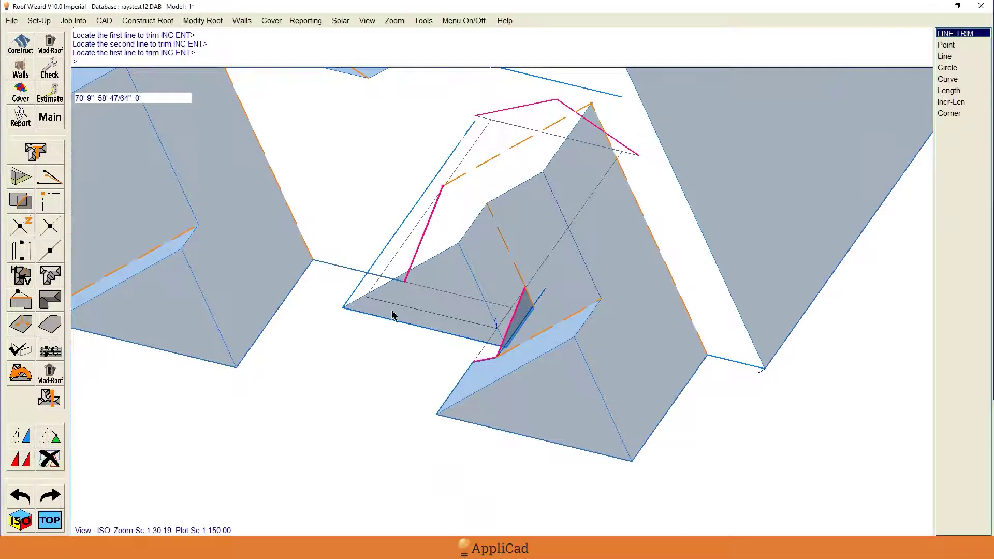
Step: Copy another dashed line to the pink line's top and trim the two lines to a corner
{"action": "left_click", "coordinate": [21, 459]}
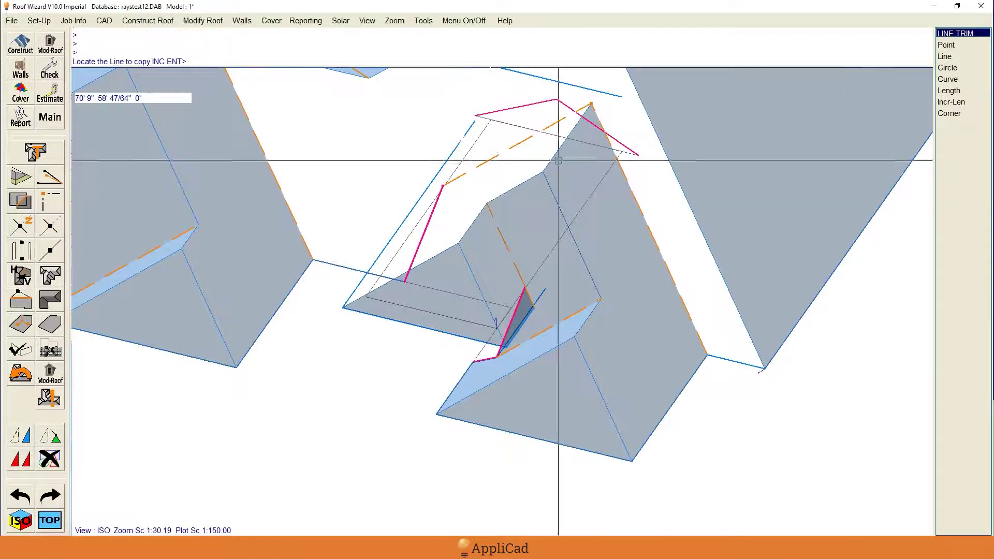
{"action": "left_click", "coordinate": [507, 151]}
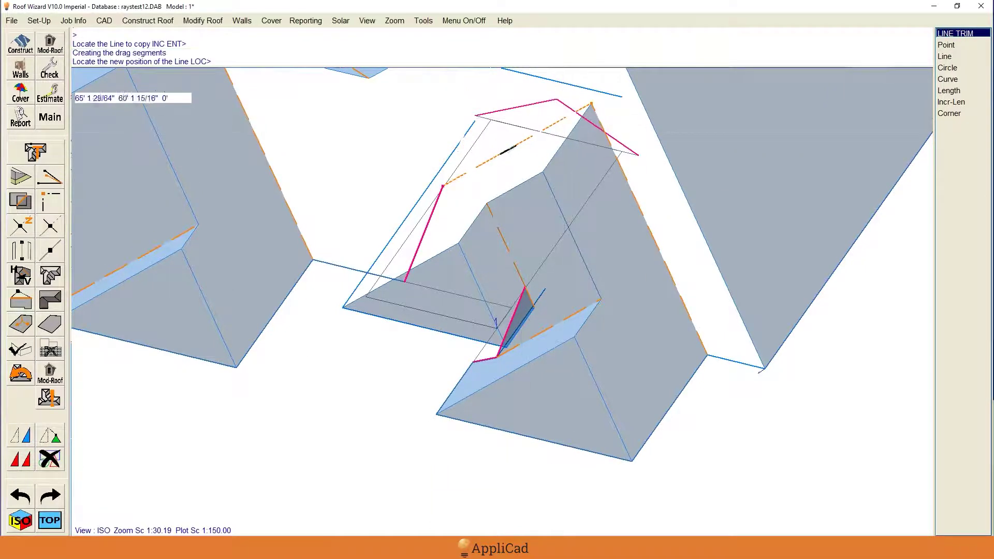
{"action": "left_click", "coordinate": [442, 199]}
{"action": "left_click", "coordinate": [442, 187]}
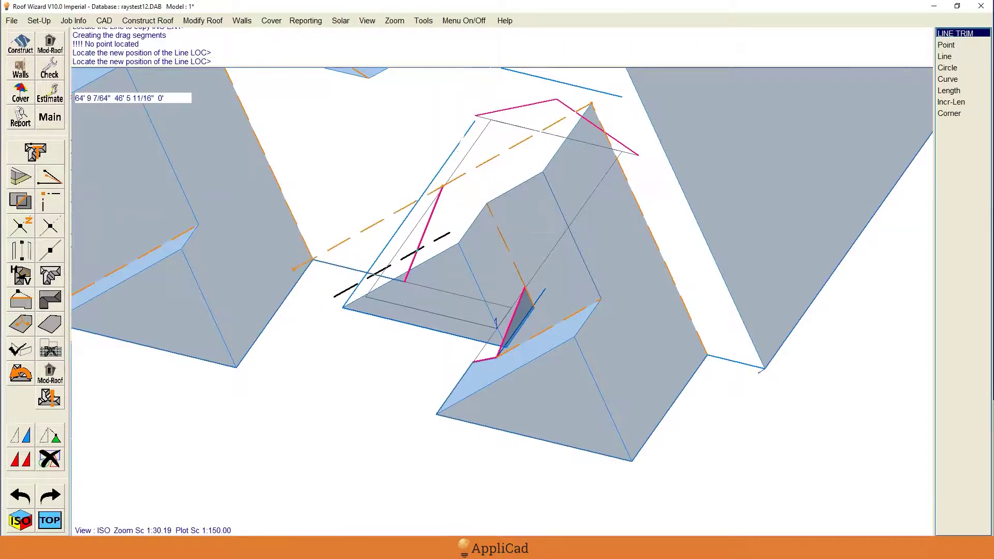
{"action": "key", "text": "Escape"}
{"action": "key", "text": "Escape"}
{"action": "key", "text": "Escape"}
{"action": "key", "text": "Escape"}
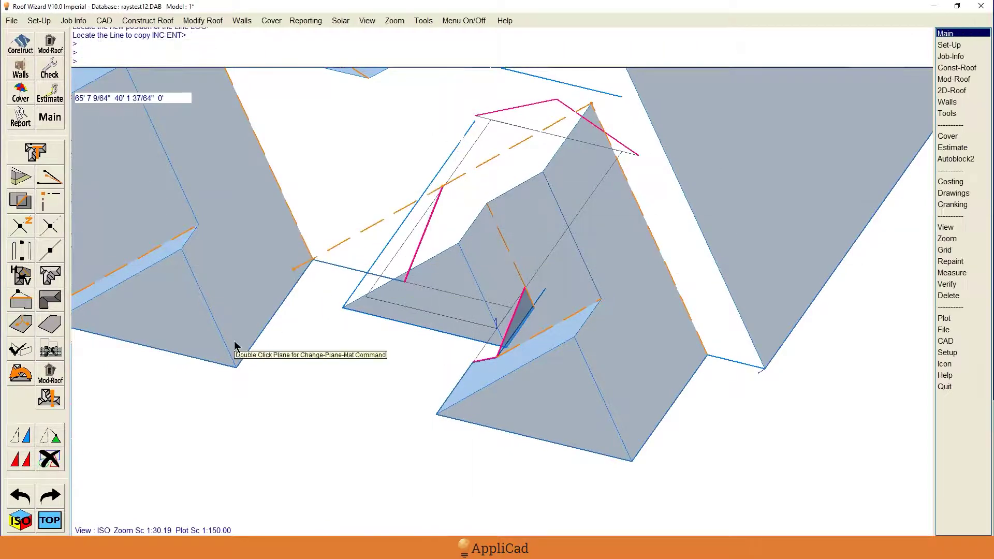
{"action": "left_click", "coordinate": [45, 204]}
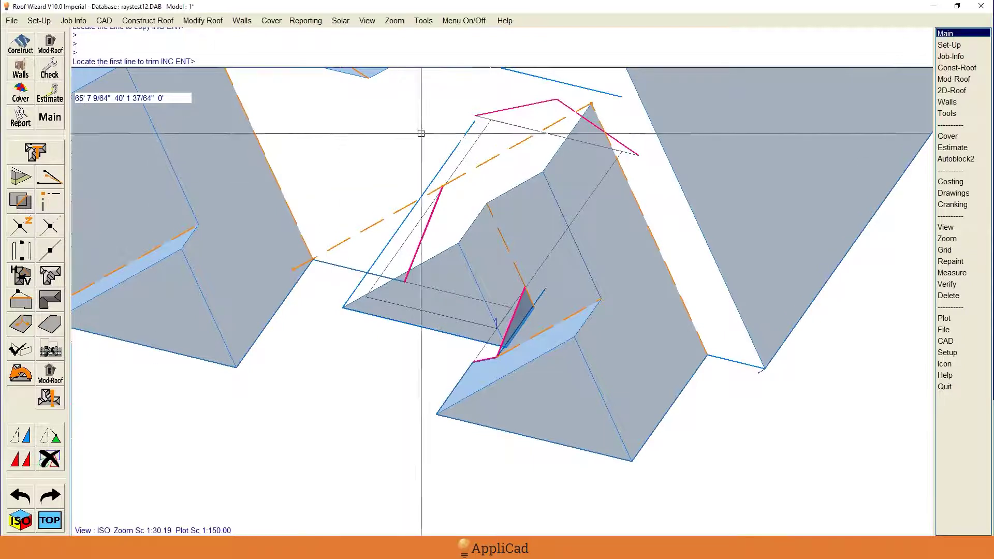
{"action": "left_click", "coordinate": [469, 126]}
{"action": "left_click", "coordinate": [330, 246]}
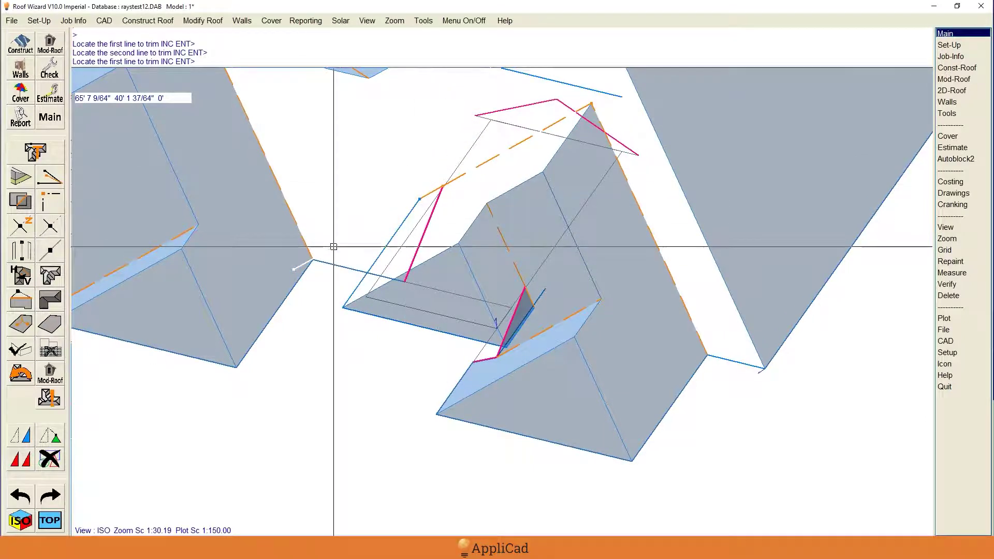
{"action": "right_click", "coordinate": [331, 347]}
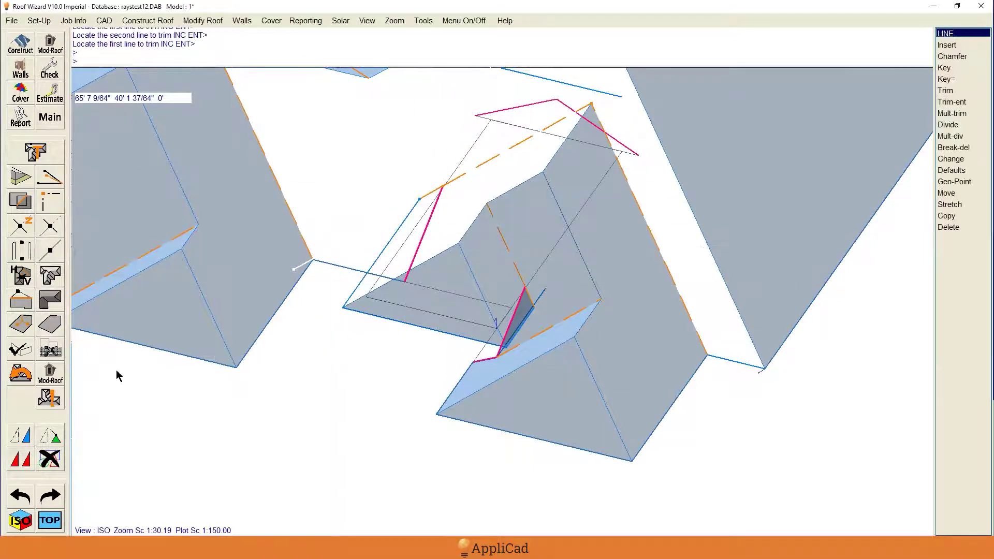
Step: Insert a roof plane from the first picked boundary line, accepting the plane defaults
{"action": "left_click", "coordinate": [58, 330]}
{"action": "left_click", "coordinate": [537, 205]}
{"action": "key", "text": "Return"}
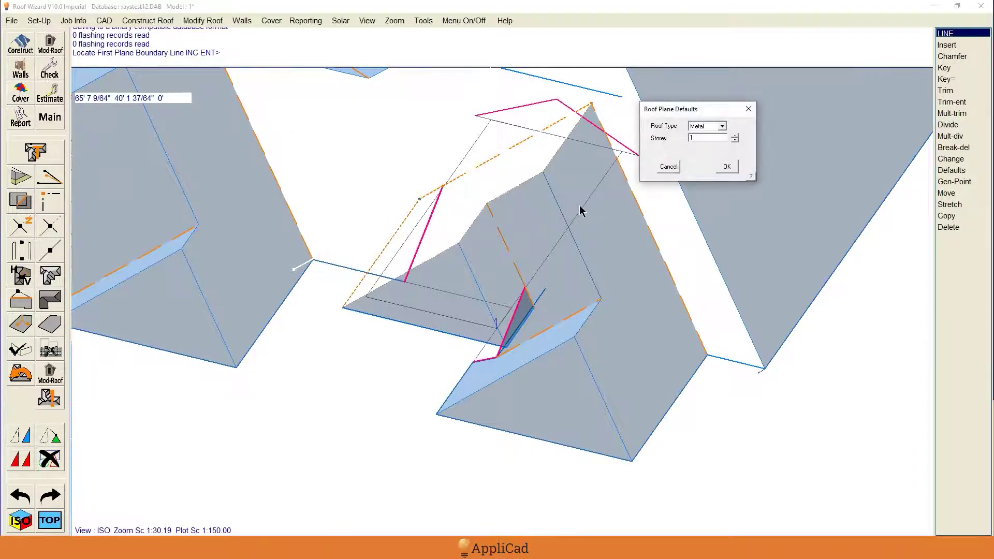
{"action": "key", "text": "Return"}
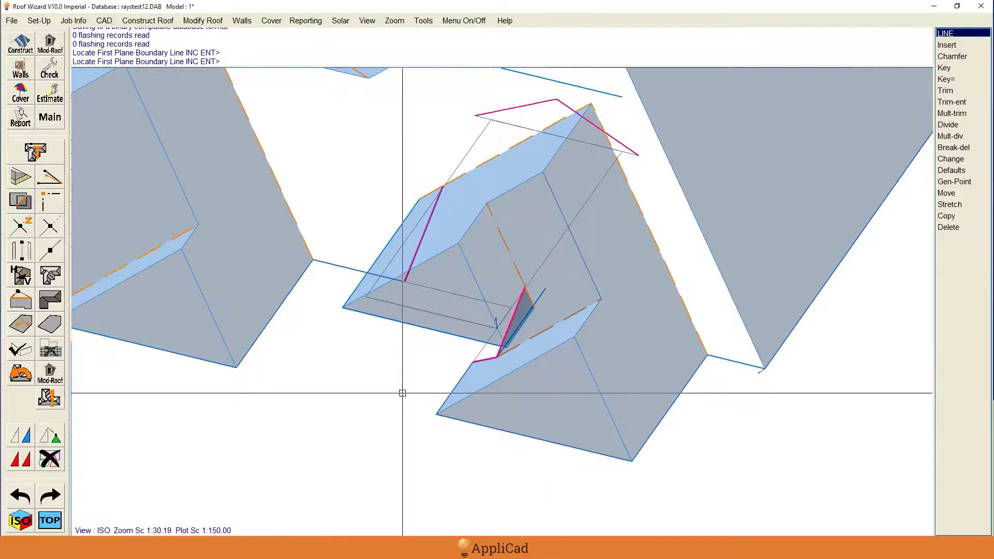
{"action": "scroll", "coordinate": [396, 397], "scroll_direction": "down", "scroll_amount": 1}
{"action": "key", "text": "Escape"}
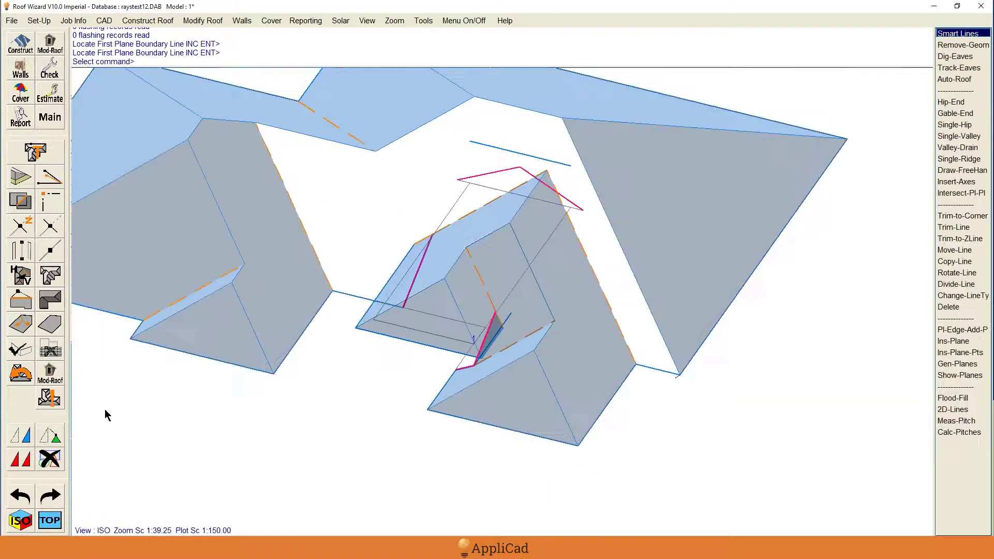
Step: Insert another roof plane starting from the hip line, choosing which traced lines form its boundary
{"action": "left_click", "coordinate": [50, 325]}
{"action": "left_click", "coordinate": [613, 233]}
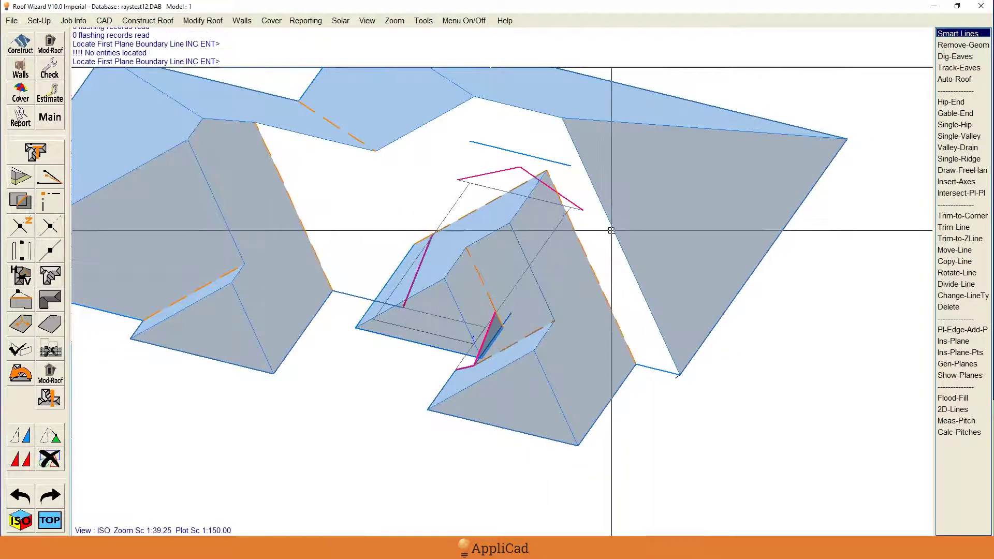
{"action": "left_click", "coordinate": [613, 230]}
{"action": "key", "text": "n"}
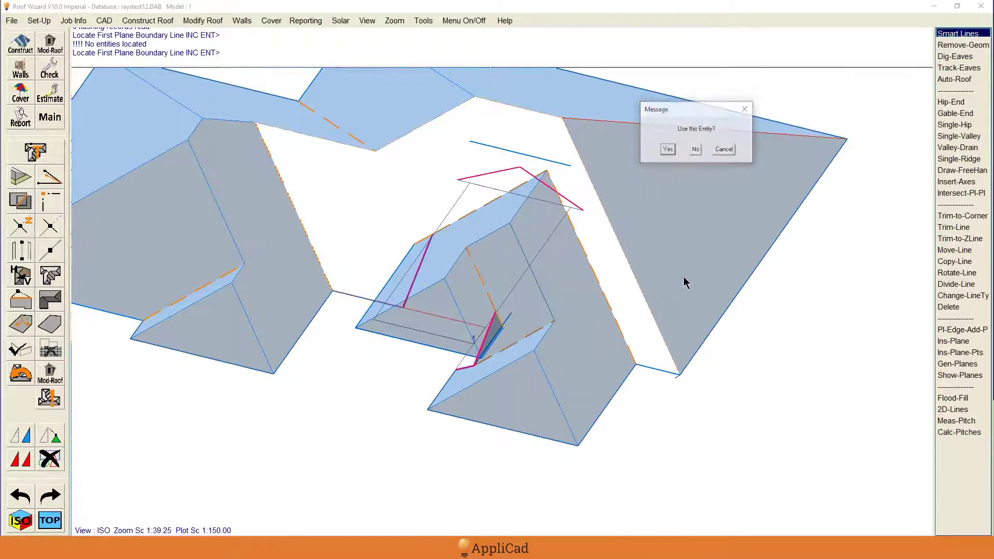
{"action": "key", "text": "n"}
{"action": "key", "text": "y"}
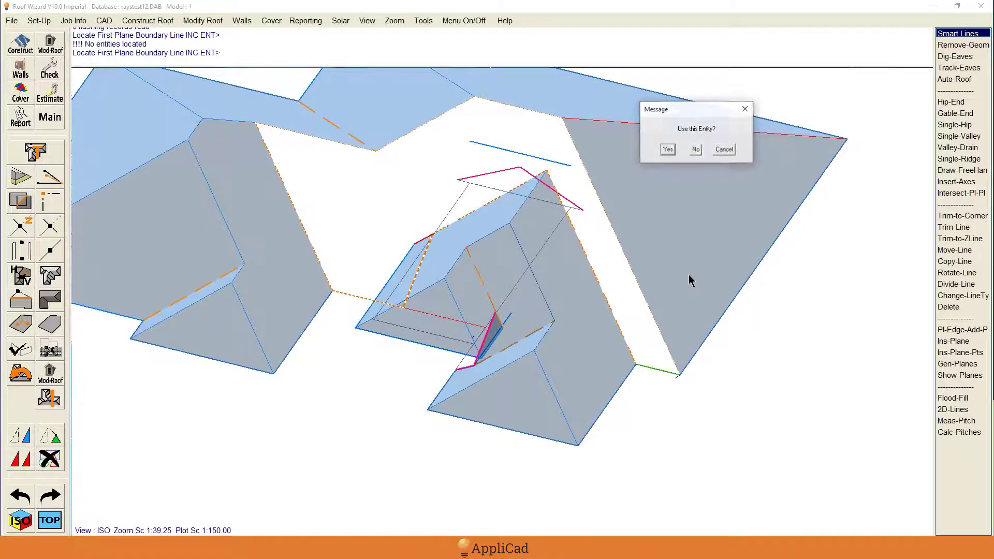
{"action": "key", "text": "Return"}
{"action": "key", "text": "Return"}
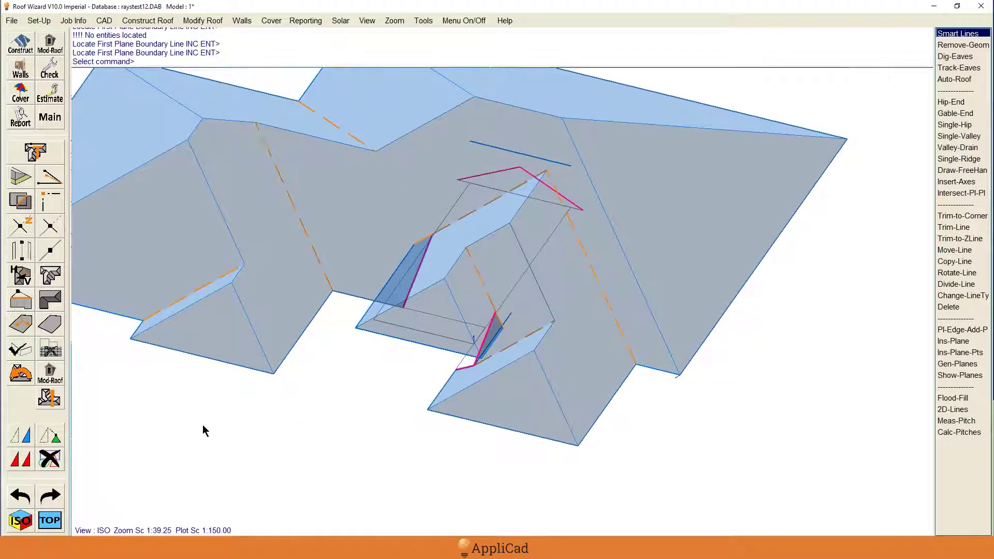
Step: Window-delete the stray construction lines above the gable section
{"action": "left_click", "coordinate": [49, 460]}
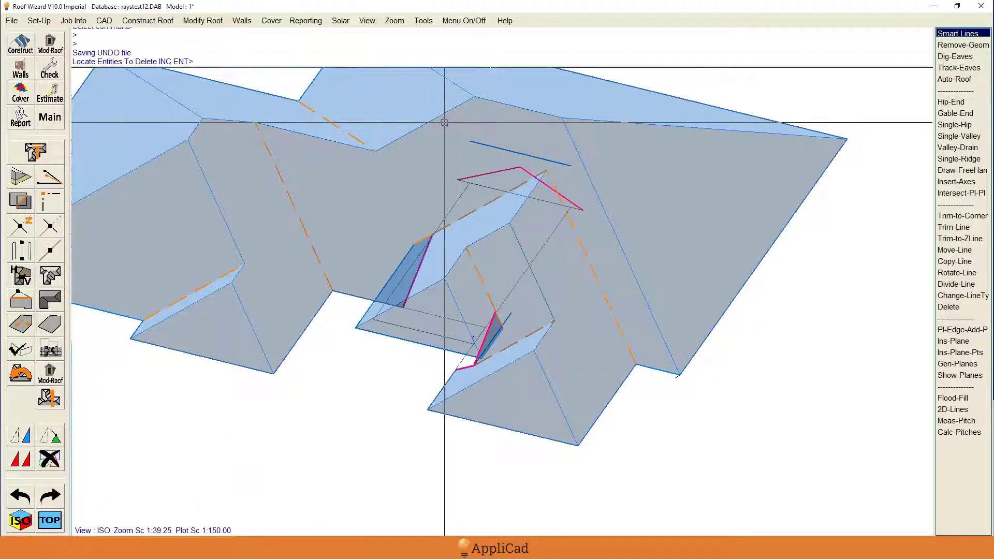
{"action": "left_click", "coordinate": [416, 104]}
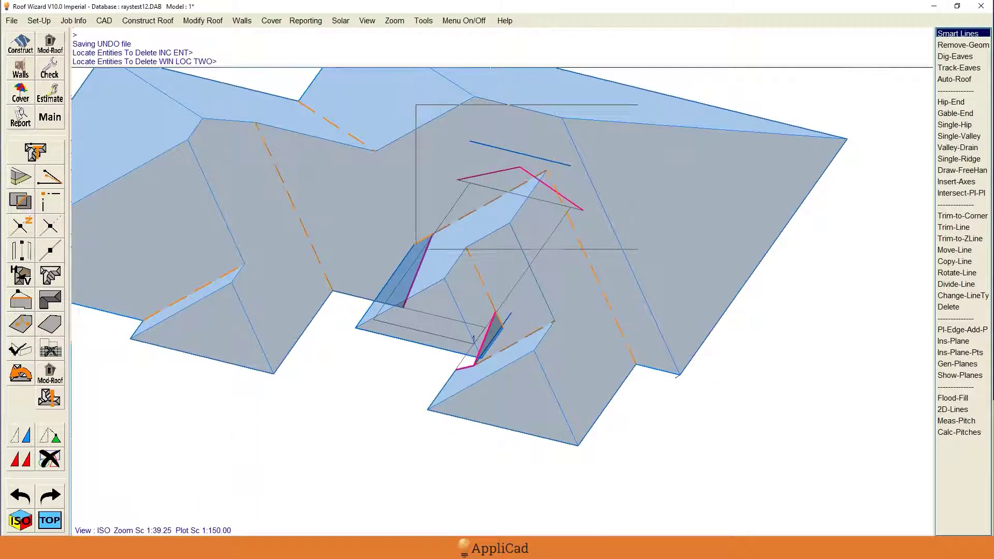
{"action": "left_click", "coordinate": [640, 247]}
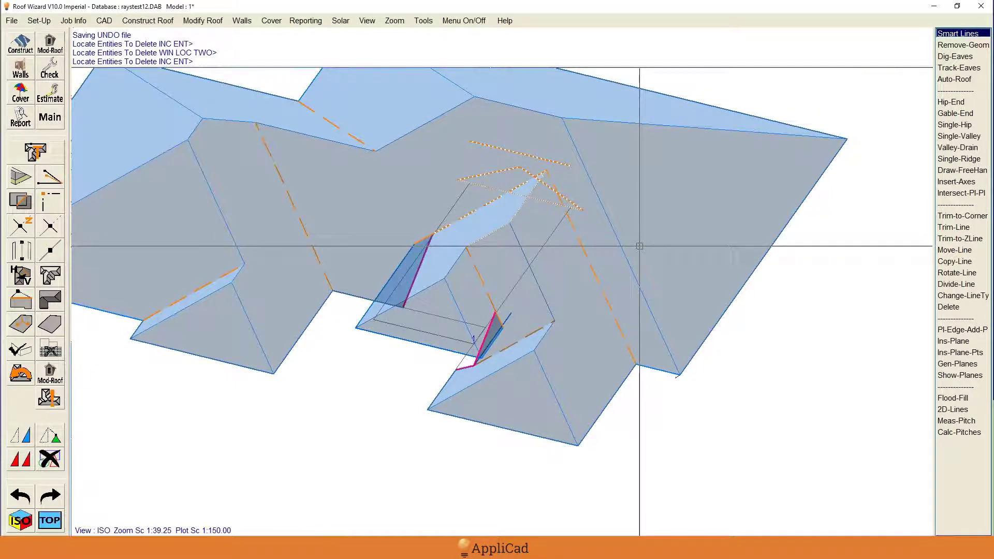
{"action": "key", "text": "Return"}
{"action": "key", "text": "Return"}
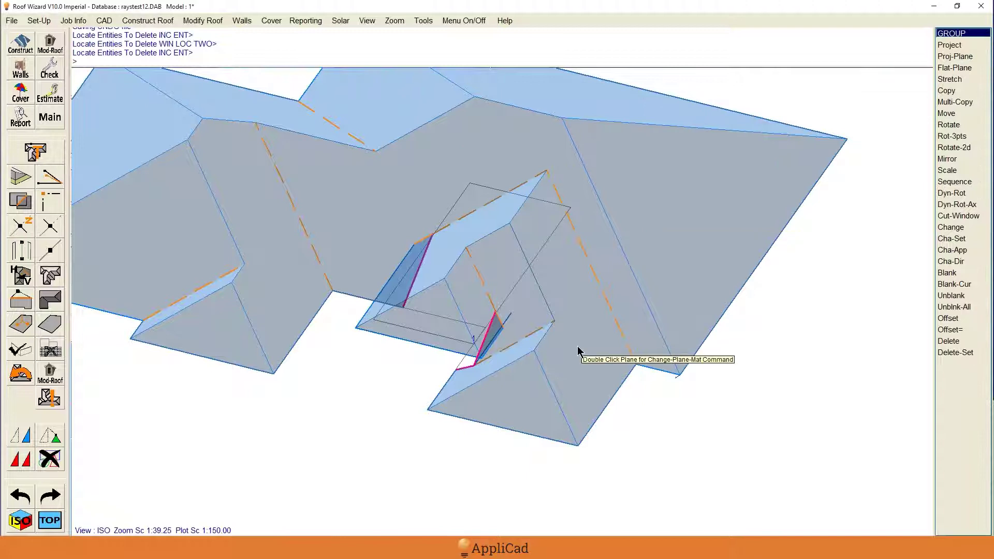
Step: Window-delete the remaining stray entities and switch to the top plan view
{"action": "left_click", "coordinate": [49, 469]}
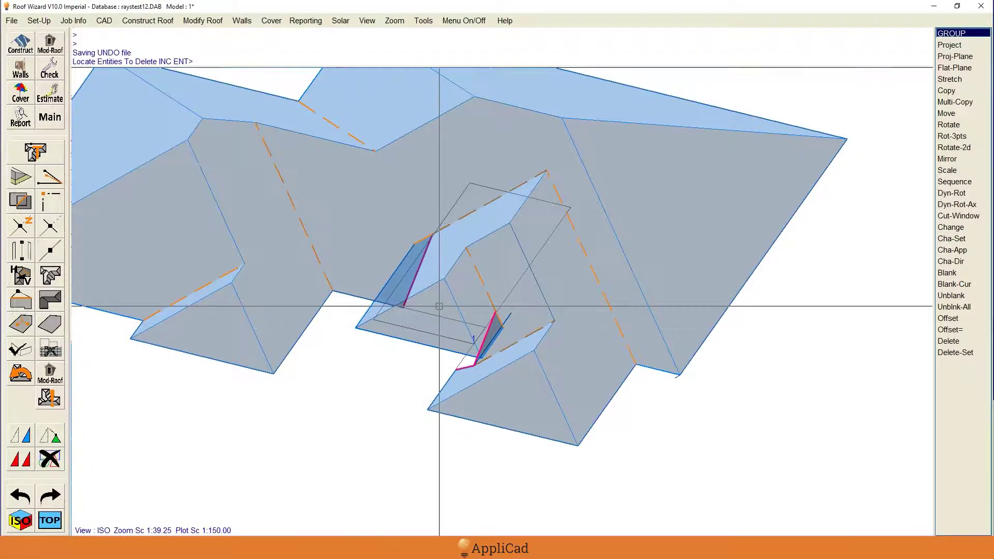
{"action": "key", "text": "w"}
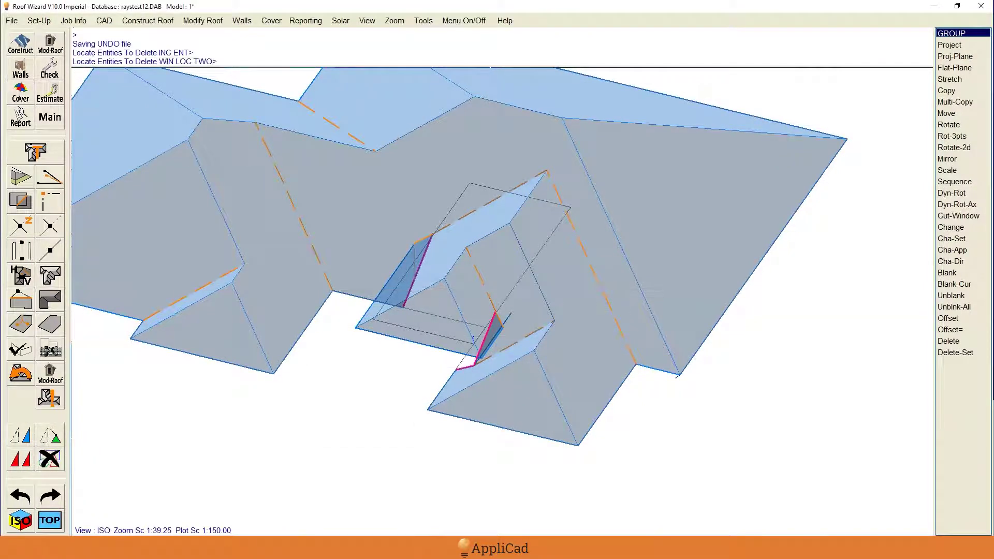
{"action": "left_click", "coordinate": [619, 377]}
{"action": "key", "text": "Return"}
{"action": "key", "text": "Return"}
{"action": "key", "text": "Return"}
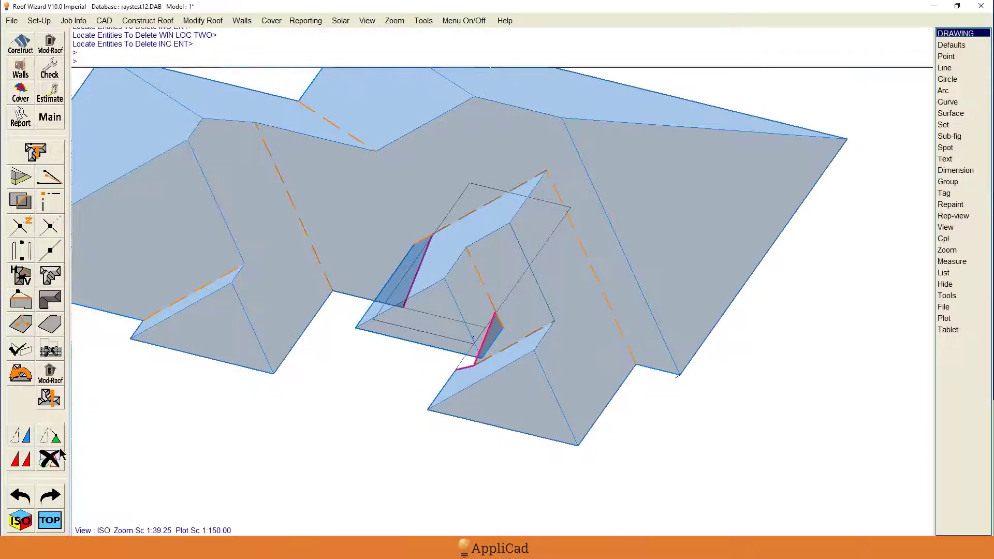
{"action": "left_click", "coordinate": [50, 520]}
Step: Hide the plan drawing underlay from the Track-Outline settings without resuming the earlier outline
{"action": "scroll", "coordinate": [680, 366], "scroll_direction": "down", "scroll_amount": 1}
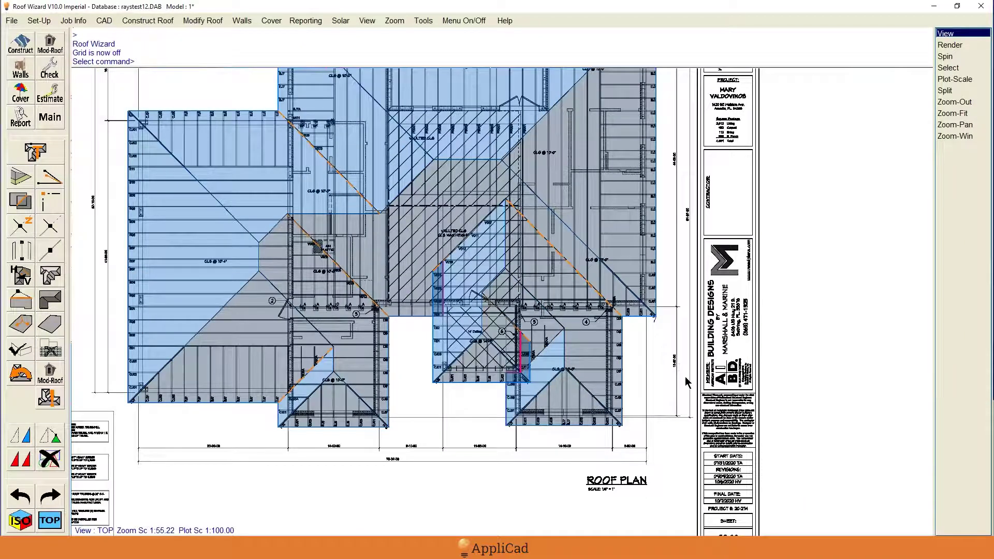
{"action": "scroll", "coordinate": [684, 410], "scroll_direction": "down", "scroll_amount": 1}
{"action": "scroll", "coordinate": [678, 384], "scroll_direction": "up", "scroll_amount": 1}
{"action": "scroll", "coordinate": [677, 384], "scroll_direction": "down", "scroll_amount": 1}
{"action": "scroll", "coordinate": [608, 88], "scroll_direction": "up", "scroll_amount": 1}
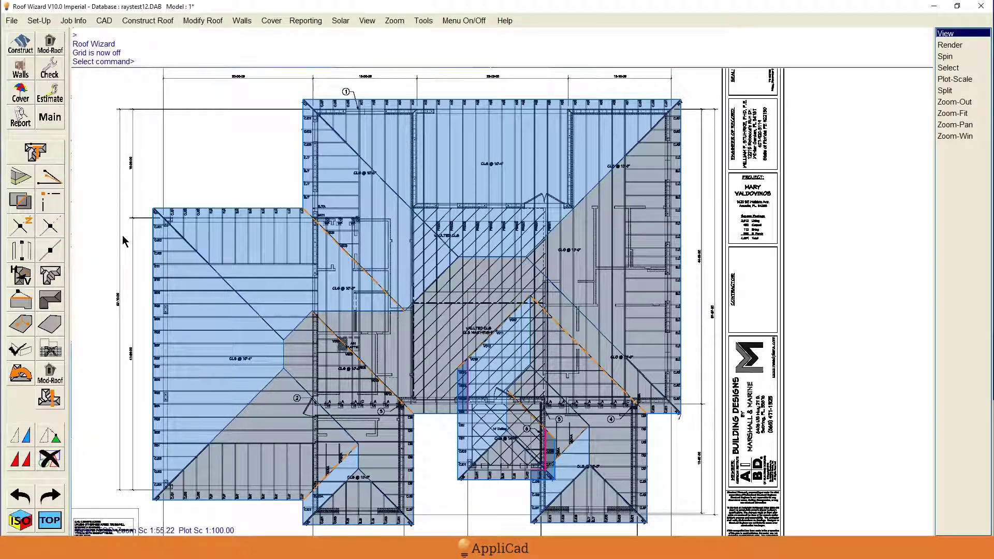
{"action": "left_click", "coordinate": [36, 153]}
{"action": "left_click", "coordinate": [714, 150]}
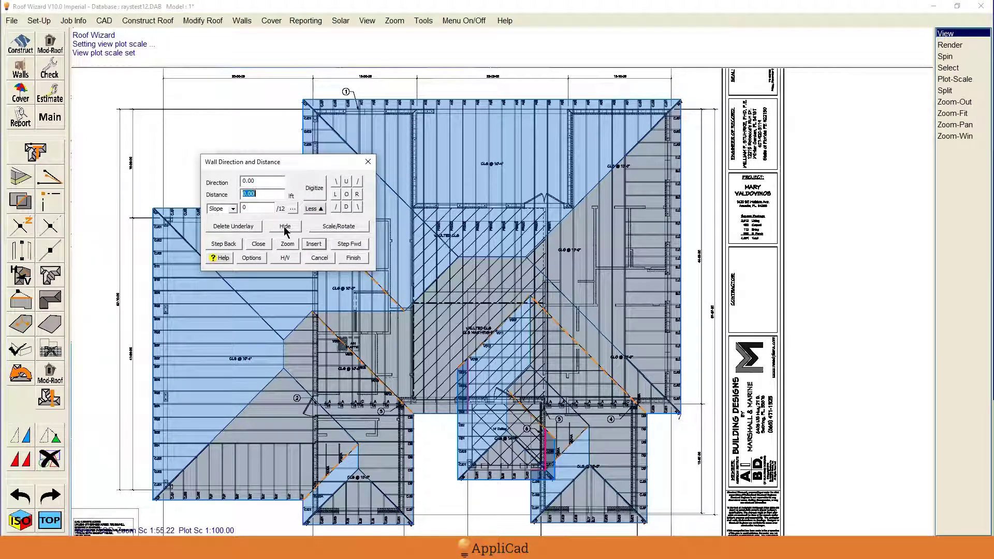
{"action": "left_click", "coordinate": [285, 226]}
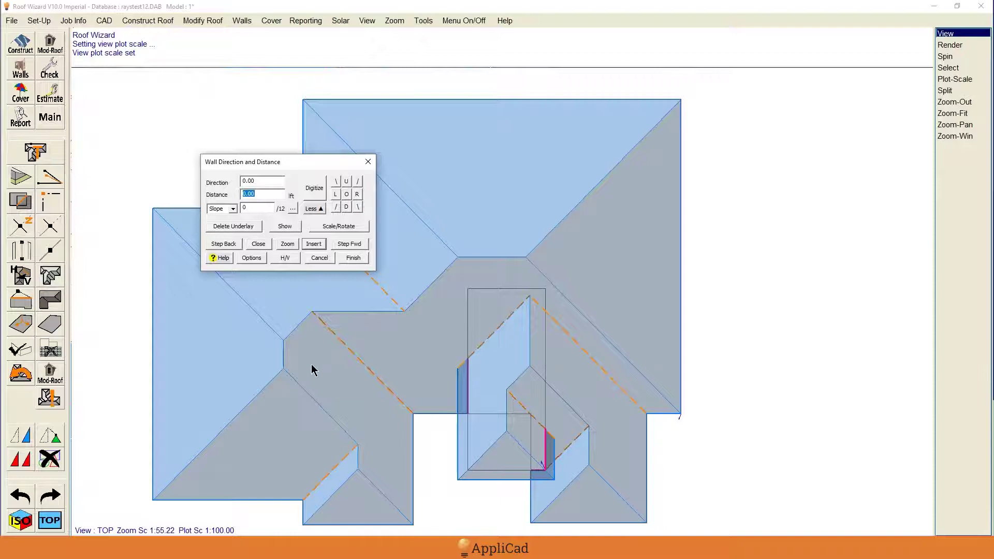
{"action": "key", "text": "Escape"}
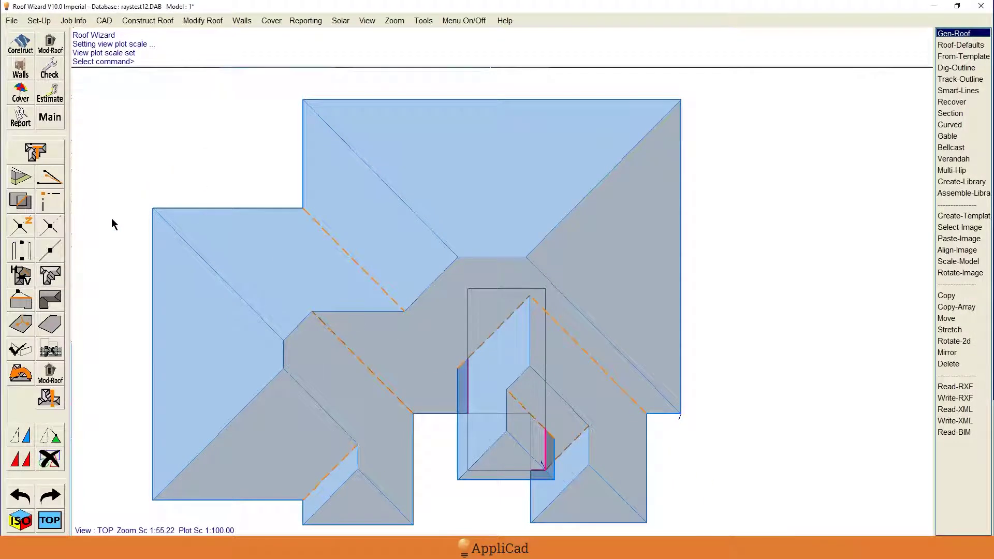
Step: View the Tally-Quantities summary of the roof, then close it
{"action": "left_click", "coordinate": [50, 75]}
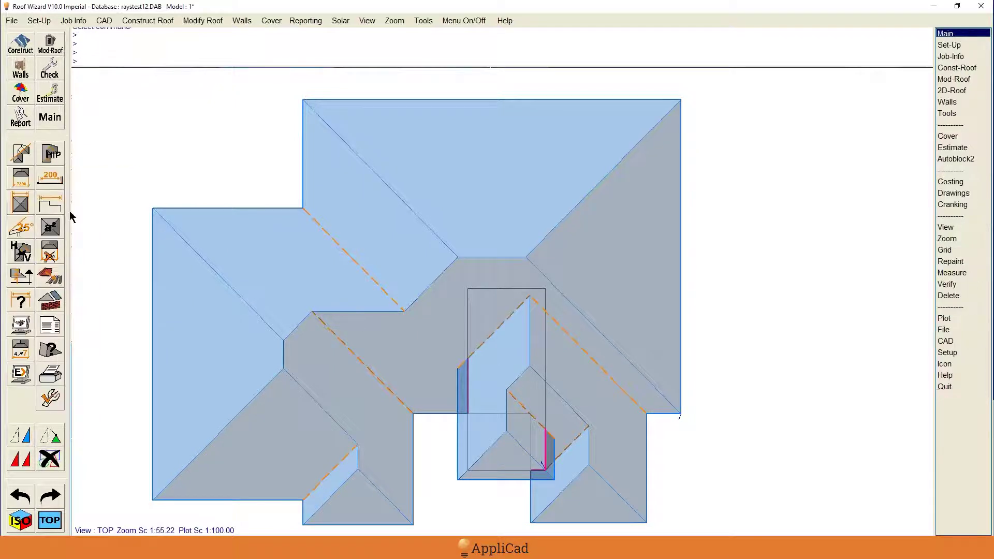
{"action": "left_click", "coordinate": [50, 325]}
{"action": "left_click", "coordinate": [377, 436]}
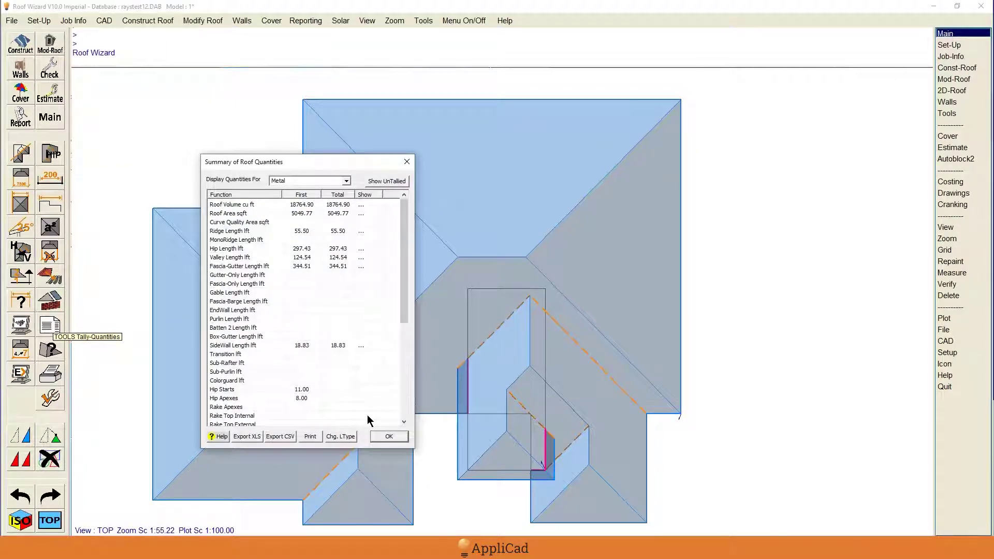
Step: Verify two roof edges, skipping the wall entities to confirm they are fascia lines
{"action": "left_click", "coordinate": [46, 349]}
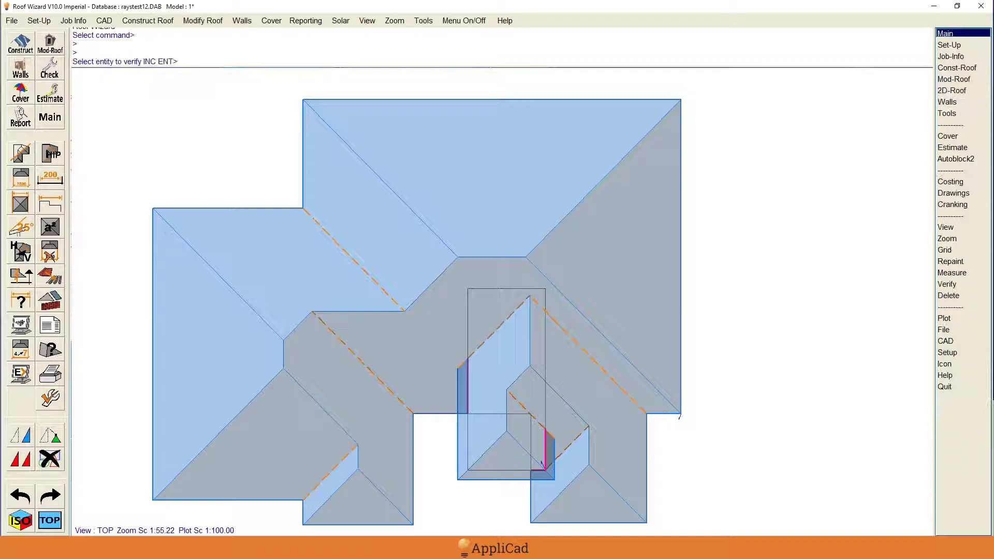
{"action": "left_click", "coordinate": [413, 434]}
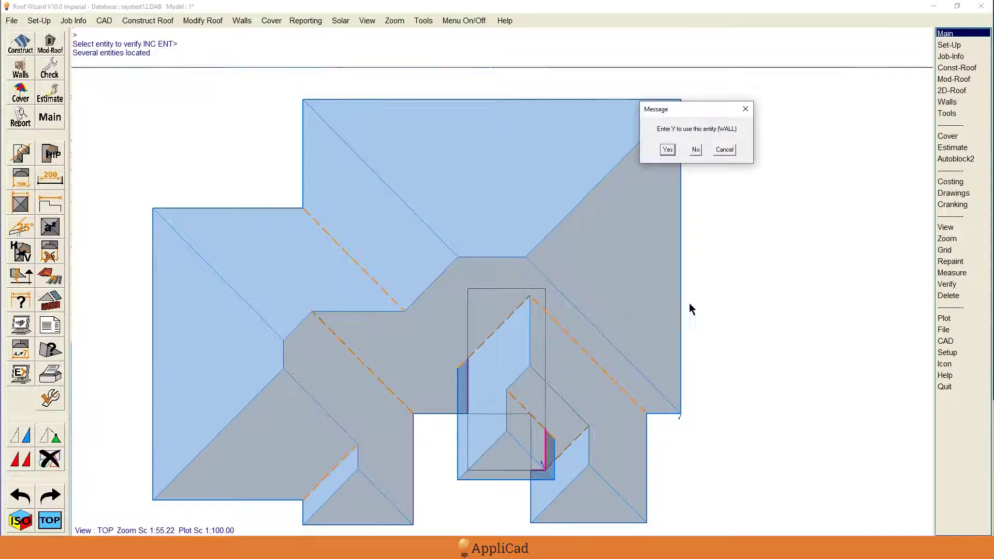
{"action": "key", "text": "n"}
{"action": "key", "text": "y"}
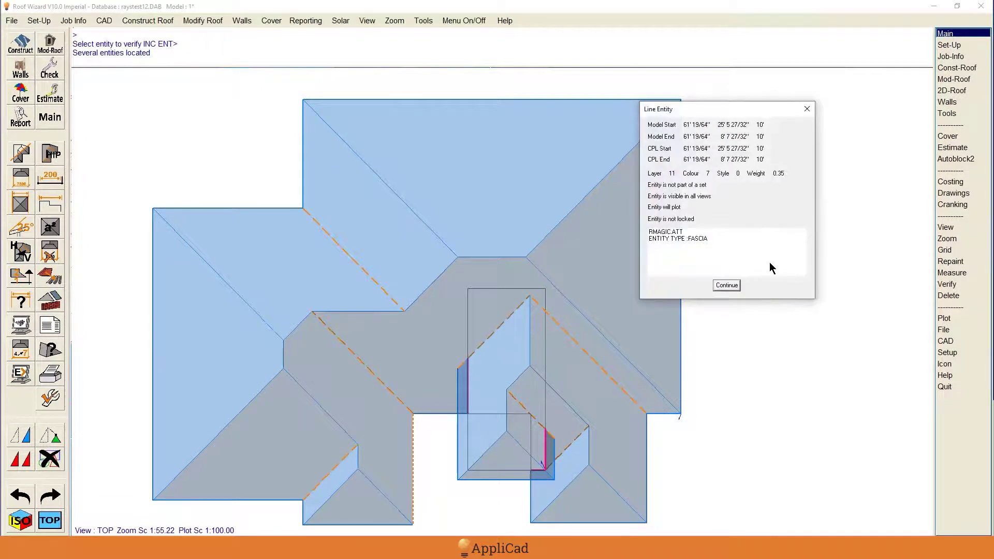
{"action": "left_click", "coordinate": [726, 285]}
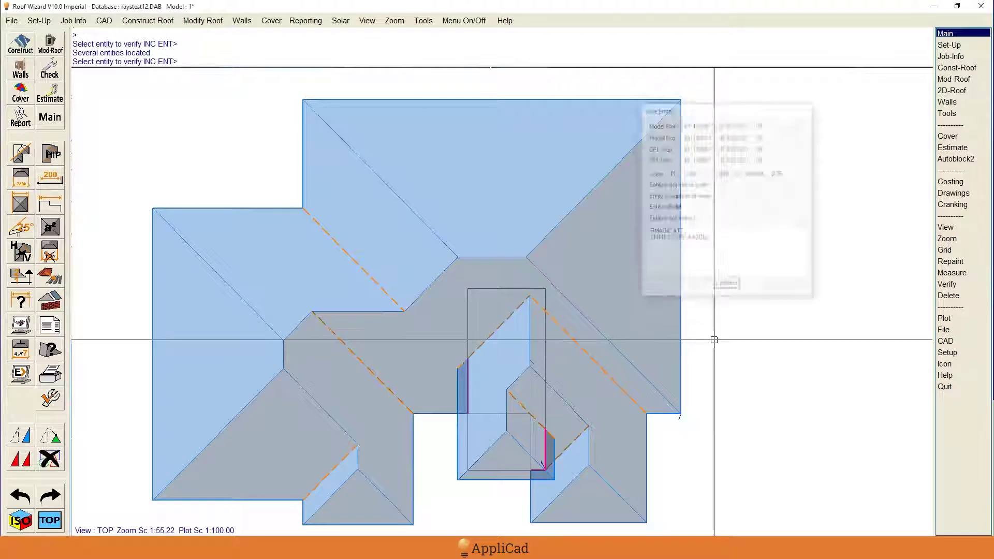
{"action": "left_click", "coordinate": [455, 432]}
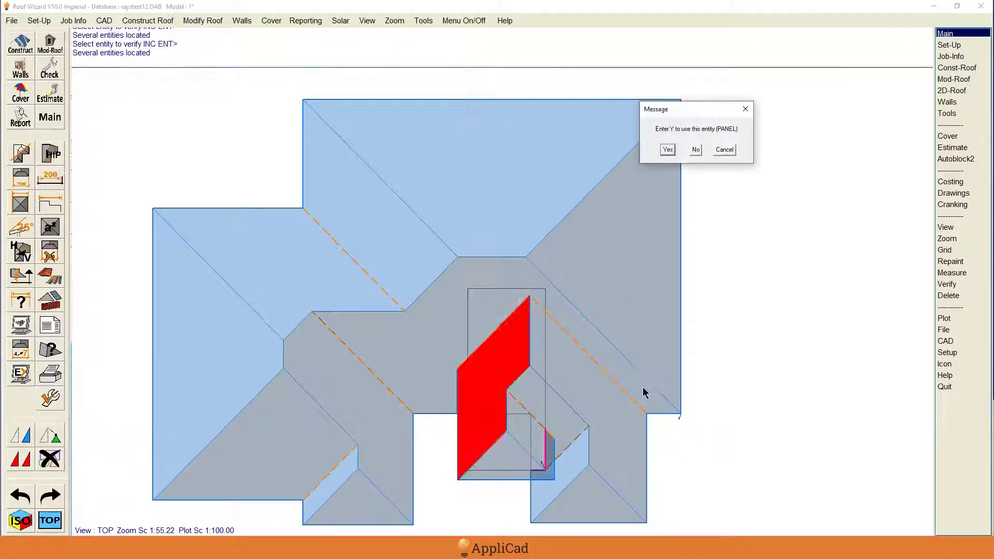
{"action": "key", "text": "n"}
{"action": "key", "text": "y"}
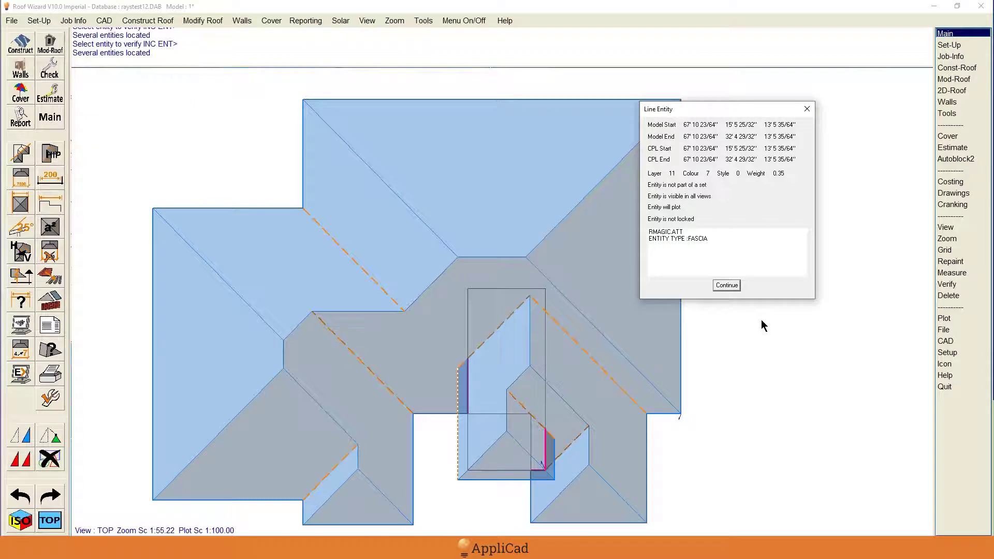
{"action": "key", "text": "Escape"}
{"action": "key", "text": "Escape"}
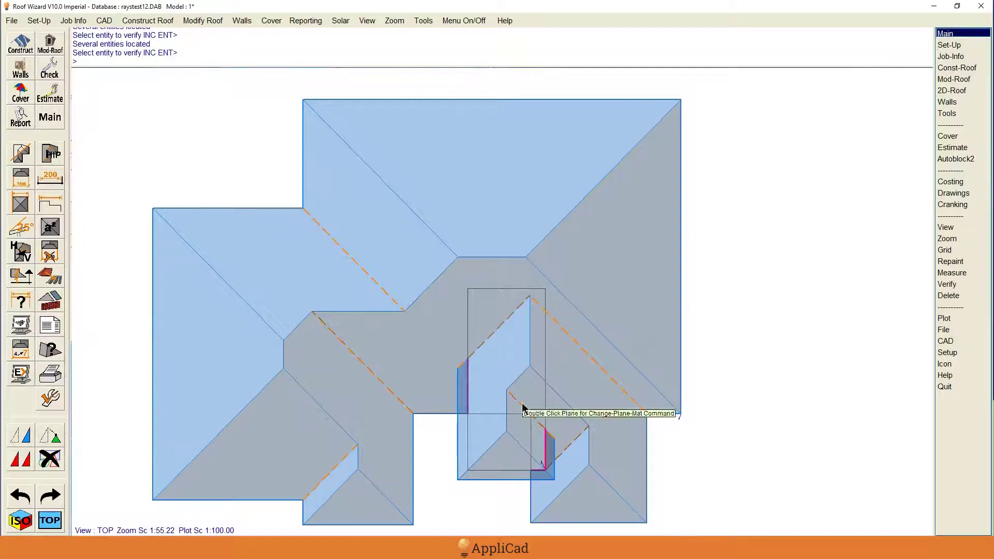
Step: Set Walls to No in Set-Display so only the roof planes show
{"action": "left_click", "coordinate": [20, 325]}
{"action": "left_click", "coordinate": [728, 157]}
{"action": "left_click", "coordinate": [829, 296]}
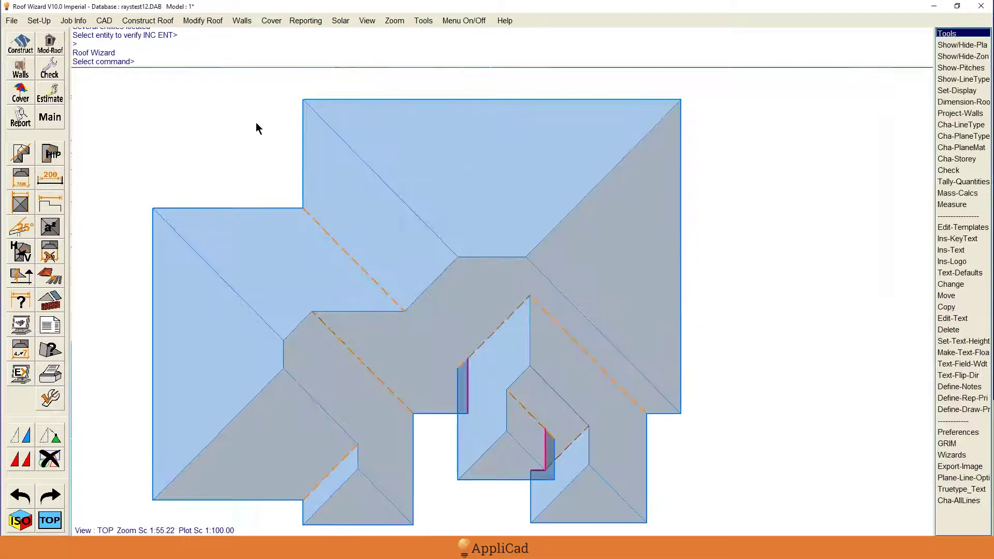
{"action": "scroll", "coordinate": [406, 144], "scroll_direction": "down", "scroll_amount": 1}
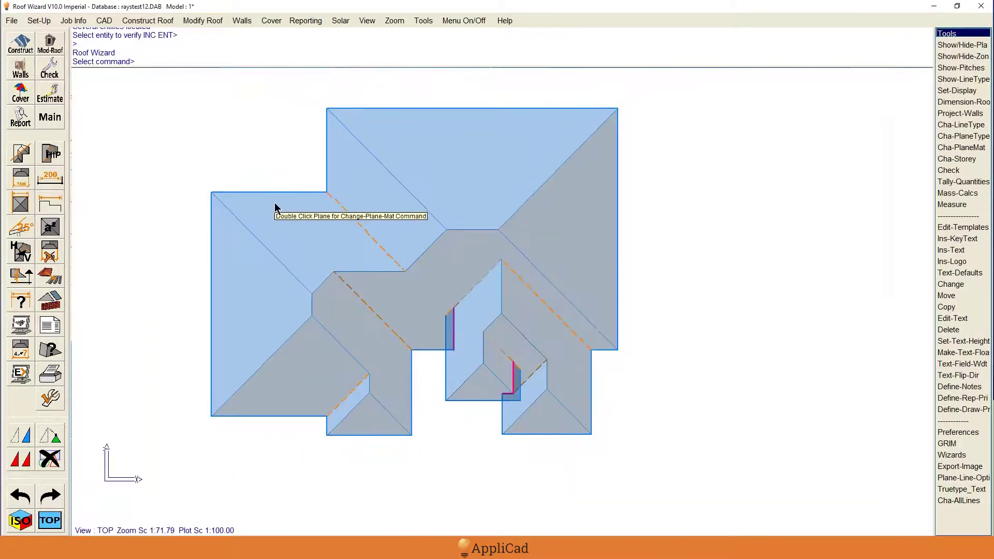